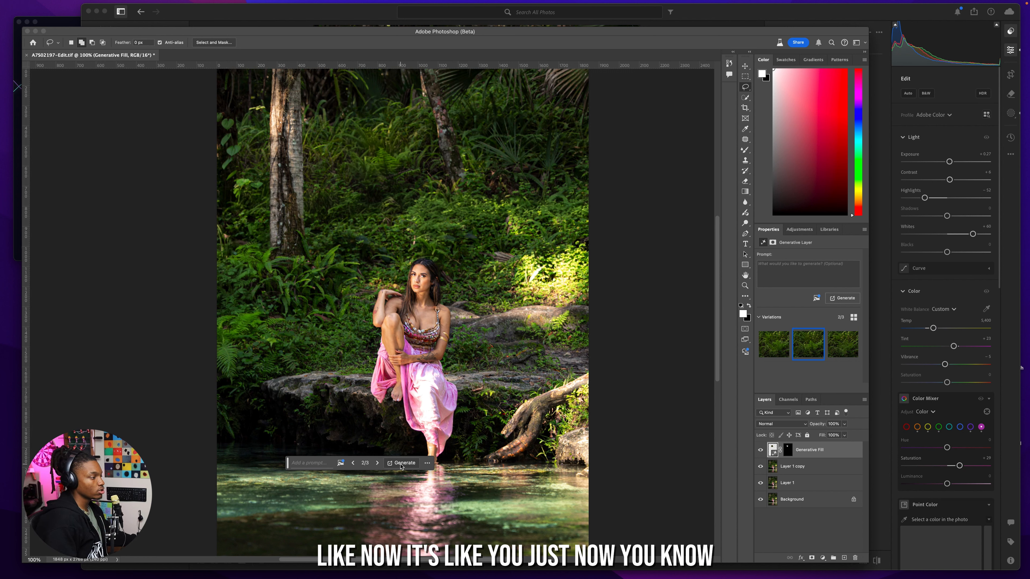
# - Choose the second Generative Fill variation and merge that layer down into Layer 1 copy
pyautogui.moveTo(289, 465); pyautogui.dragTo(299, 503)
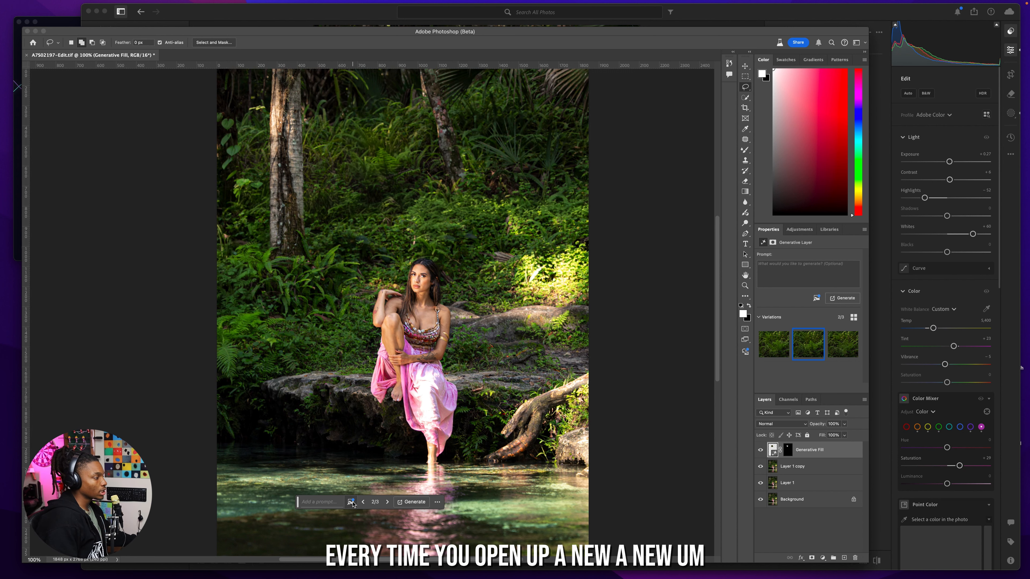
pyautogui.click(387, 503)
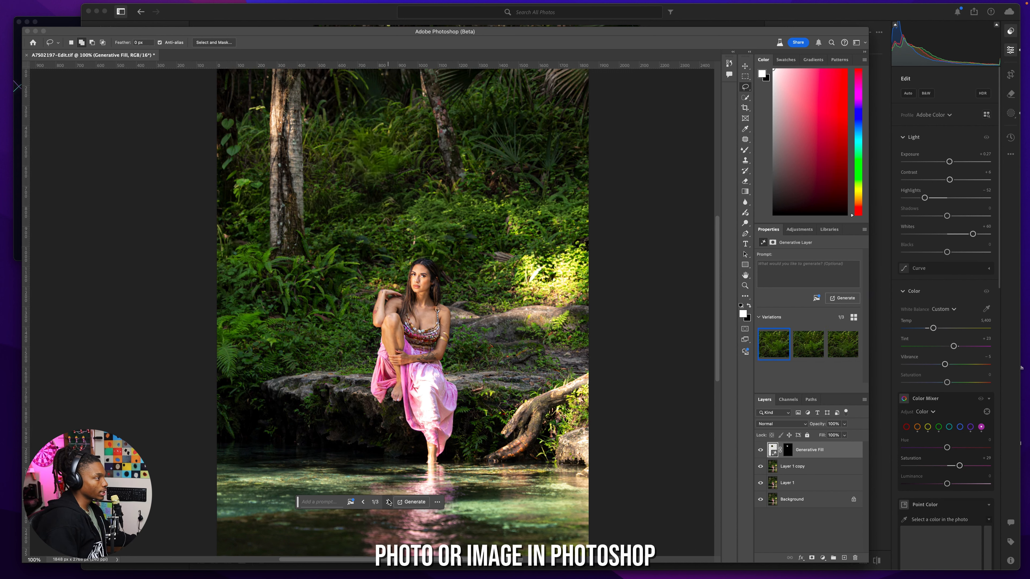
pyautogui.click(388, 502)
pyautogui.rightClick(797, 450)
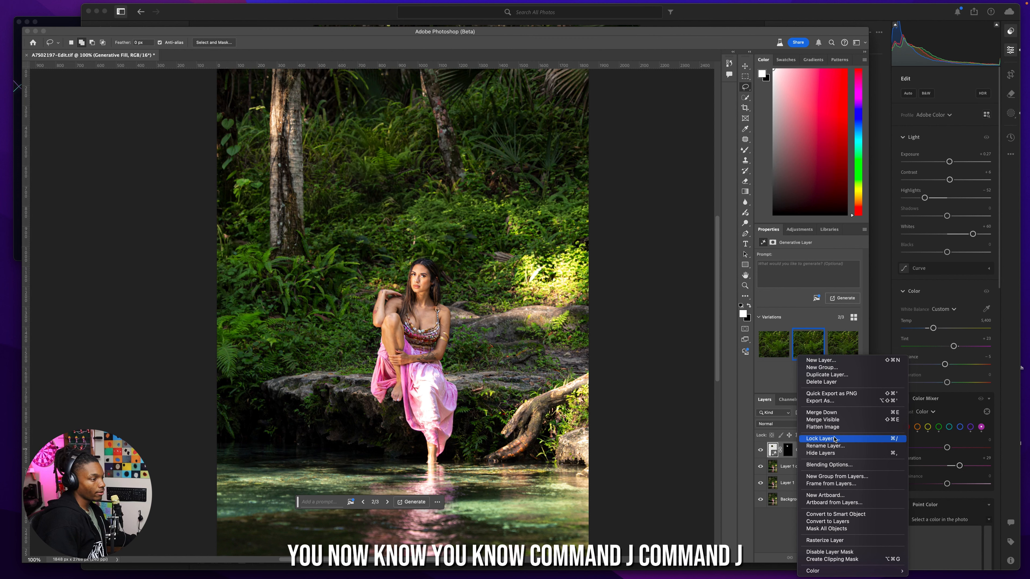
pyautogui.click(836, 414)
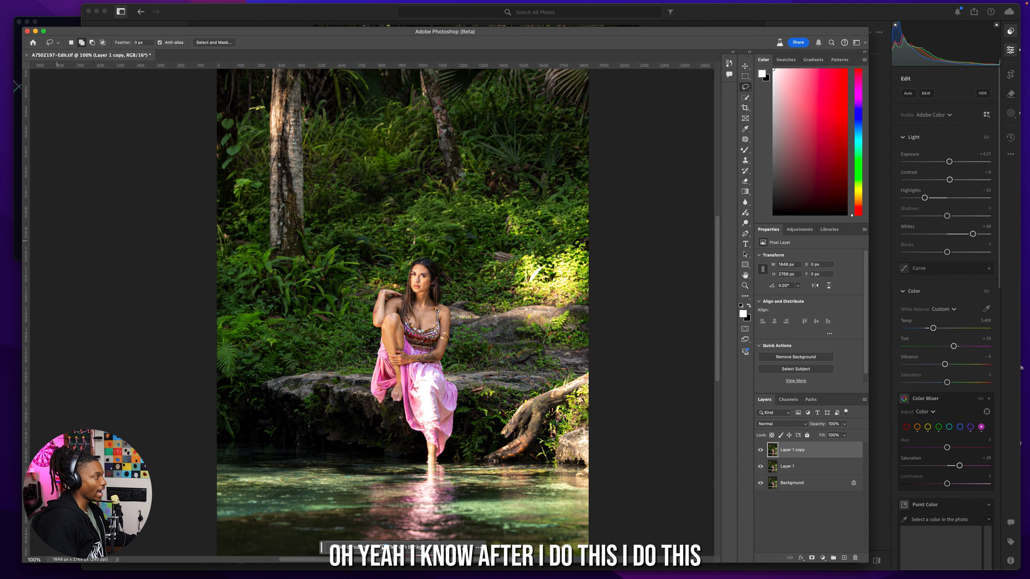
# - Place 1 Taxi Watermark.png on the photo and scale it down to about 10.21%
pyautogui.moveTo(37, 268); pyautogui.dragTo(386, 327)
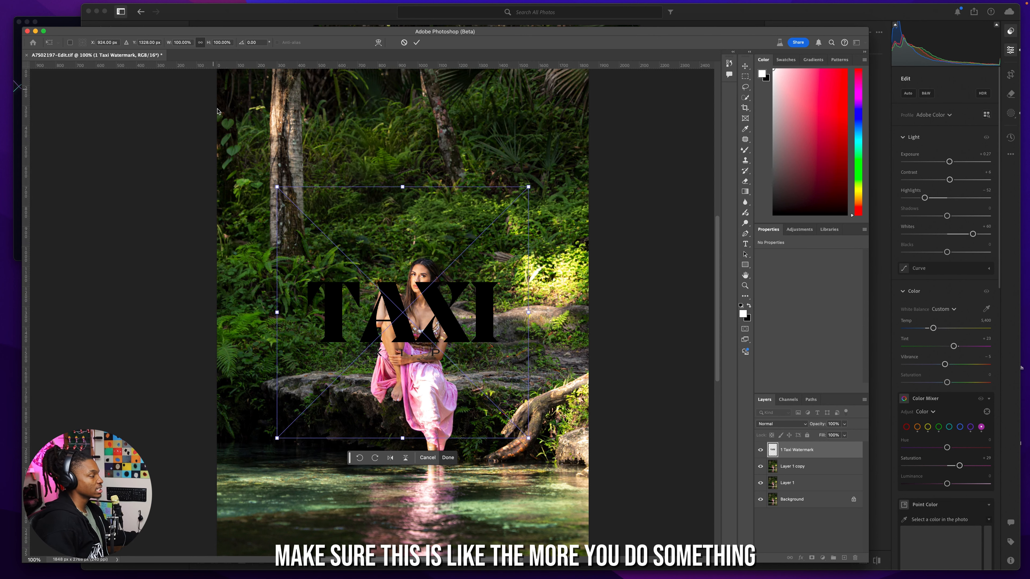
pyautogui.moveTo(277, 187); pyautogui.dragTo(402, 326)
pyautogui.press('super+plus')
pyautogui.press('super+plus')
pyautogui.press('super+plus')
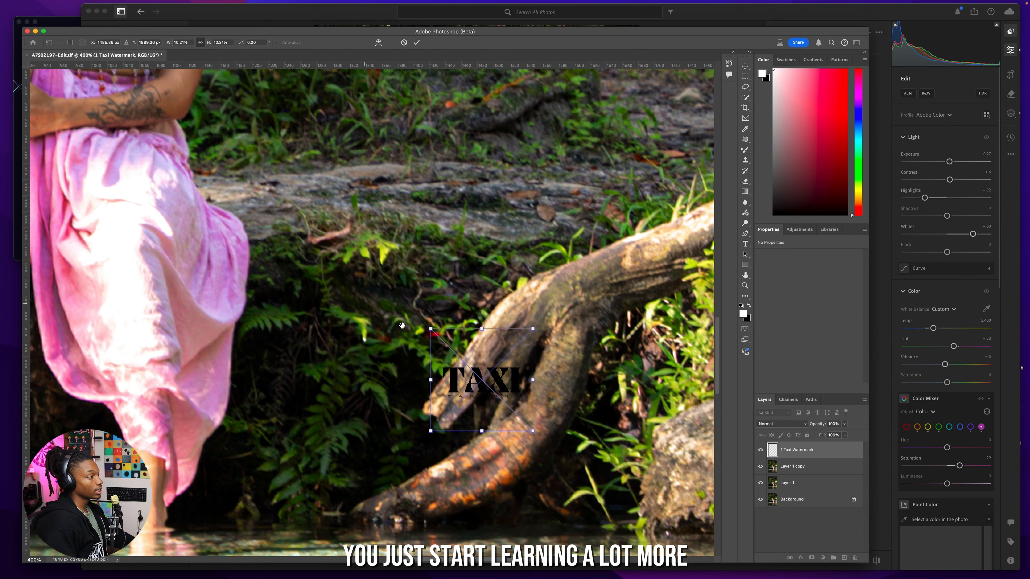
# - Move the watermark onto the top of the boulder beside the woman and scale it to about 9.54%
pyautogui.moveTo(442, 403); pyautogui.dragTo(214, 395)
pyautogui.moveTo(334, 333); pyautogui.dragTo(343, 316)
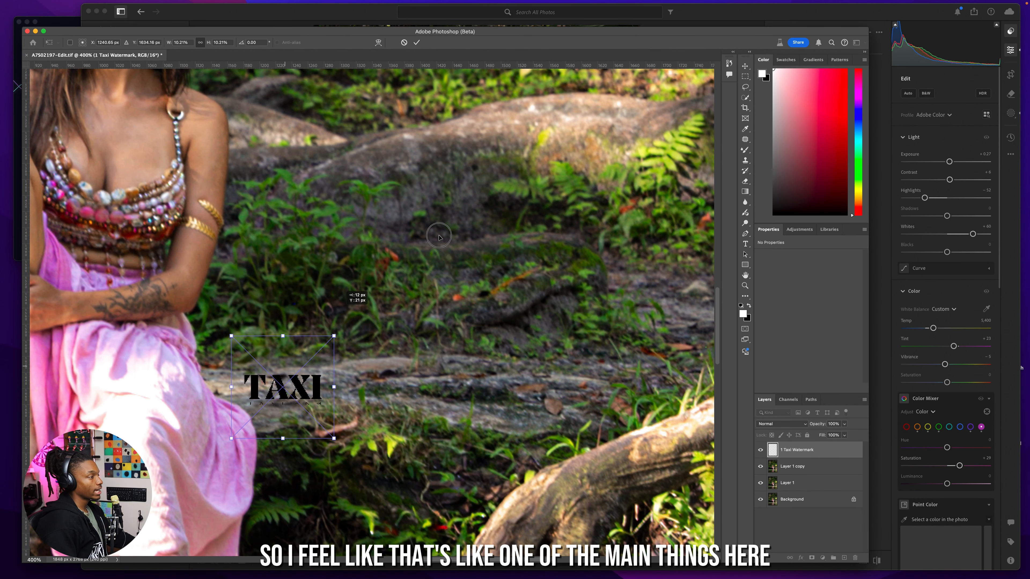
pyautogui.moveTo(279, 388); pyautogui.dragTo(572, 118)
pyautogui.scroll(3, 513, 213)
pyautogui.hscroll(2, 513, 213)
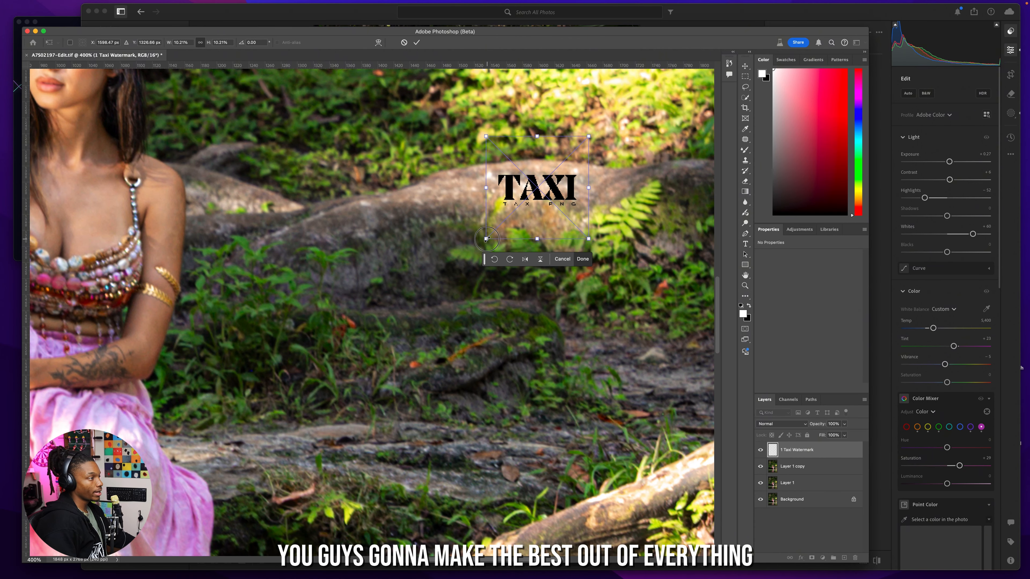
pyautogui.moveTo(487, 238); pyautogui.dragTo(496, 234)
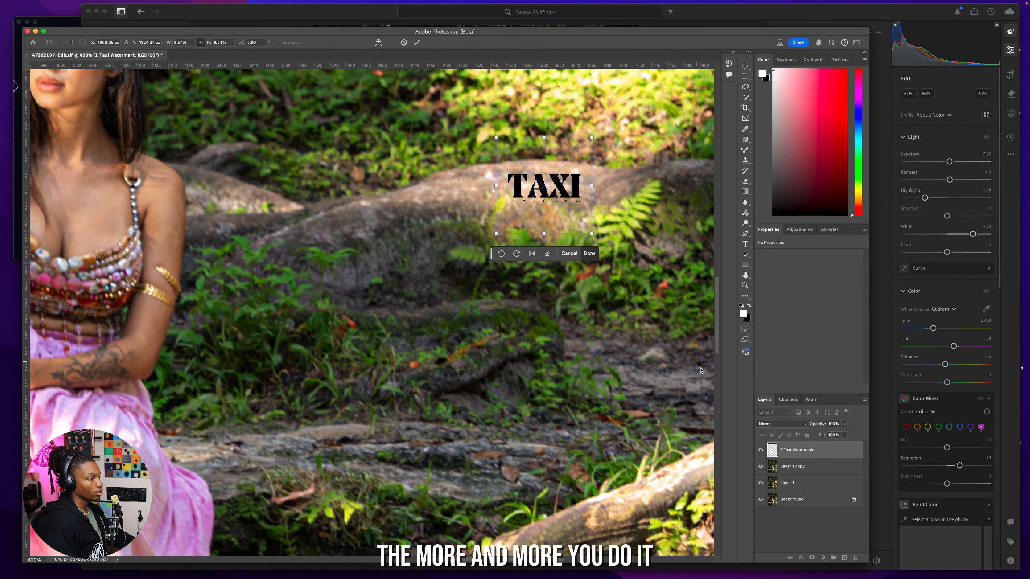
# - Try the Lighten and Overlay blend modes on the watermark at 53% opacity, then return it to Normal
pyautogui.click(804, 424)
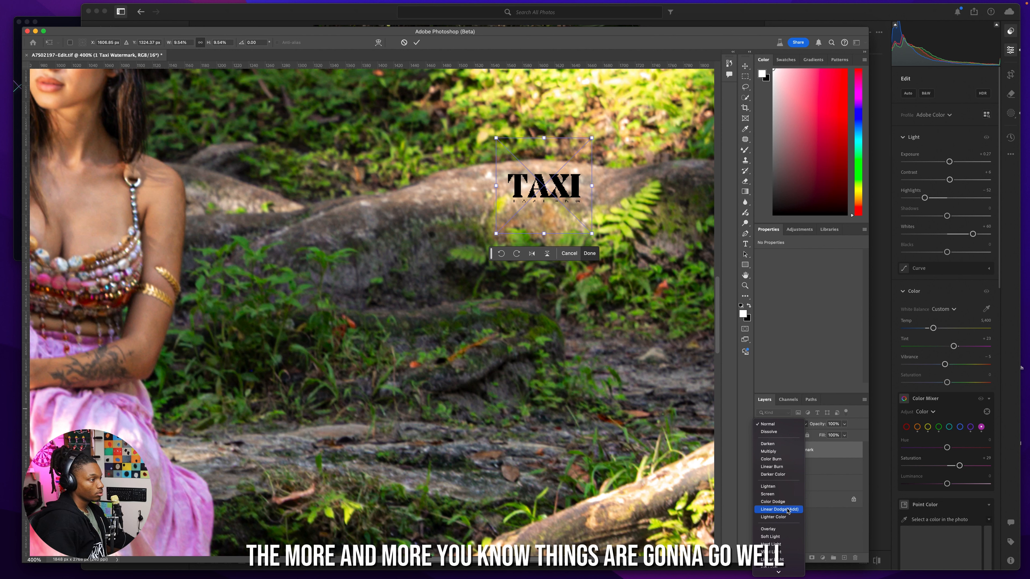
pyautogui.click(785, 490)
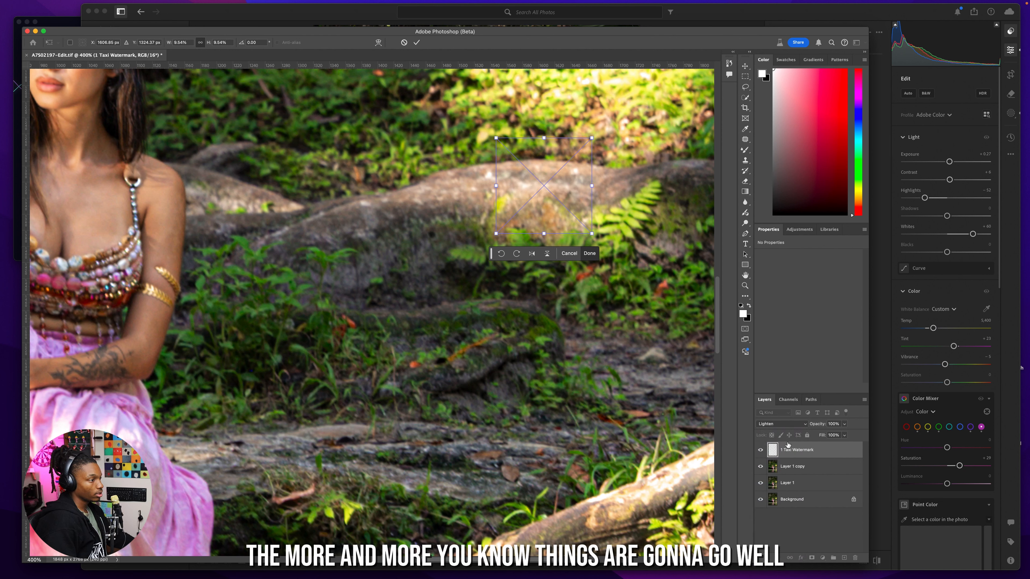
pyautogui.click(791, 426)
pyautogui.click(788, 469)
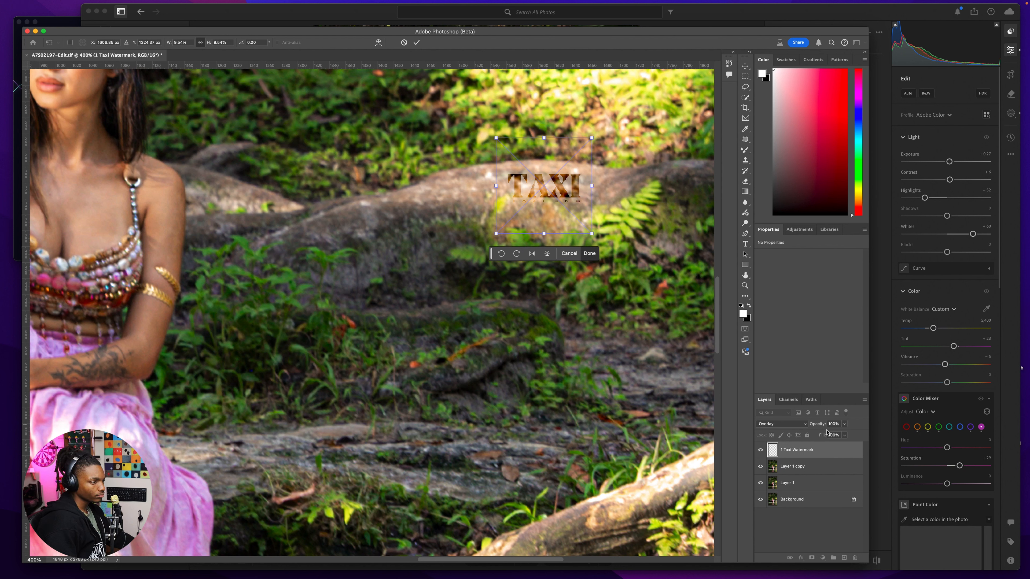
pyautogui.moveTo(845, 433); pyautogui.dragTo(826, 433)
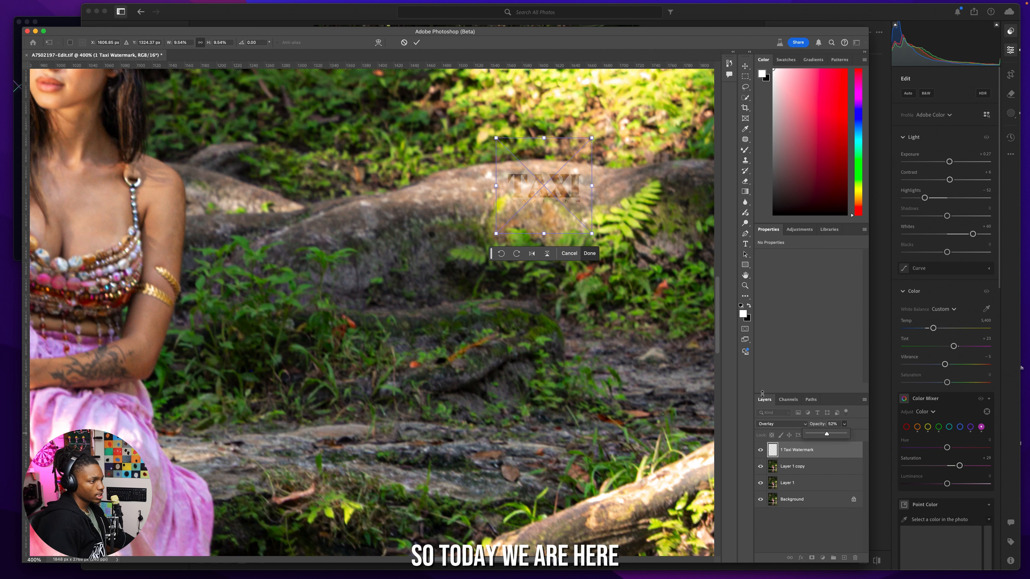
pyautogui.click(782, 424)
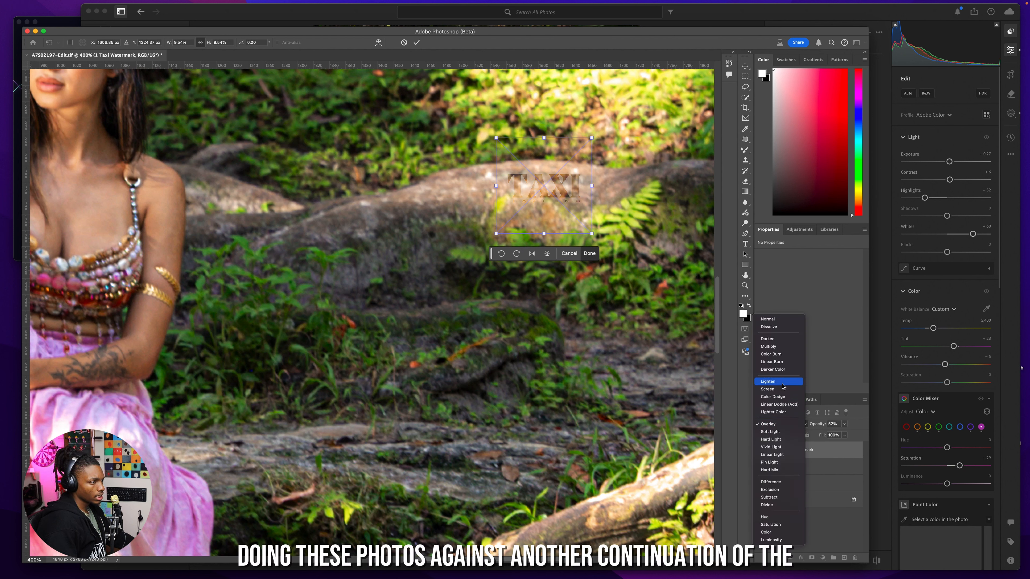
pyautogui.click(782, 322)
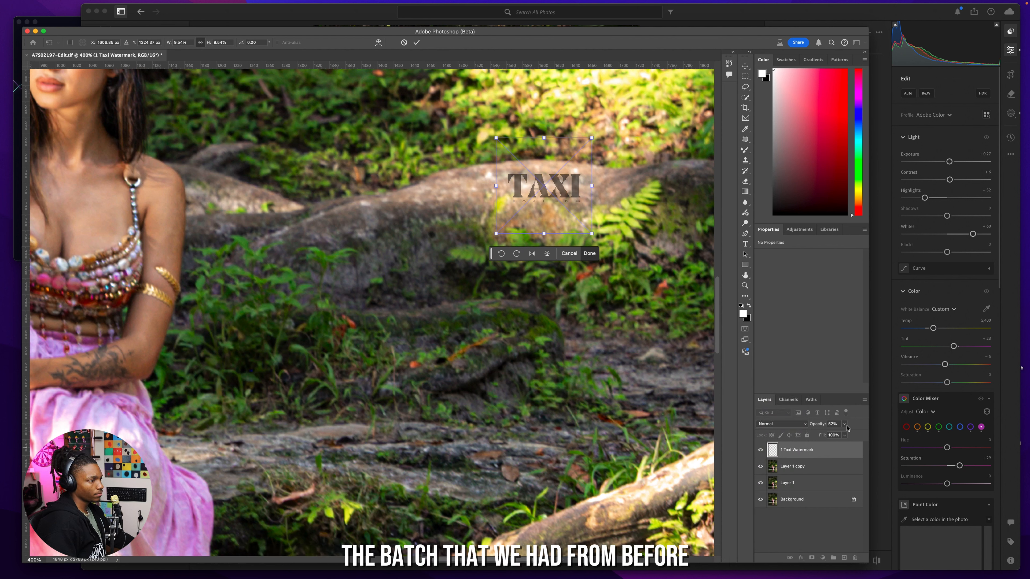
# - Lower the watermark layer's opacity to 18% and commit its placement
pyautogui.moveTo(842, 431); pyautogui.dragTo(832, 435)
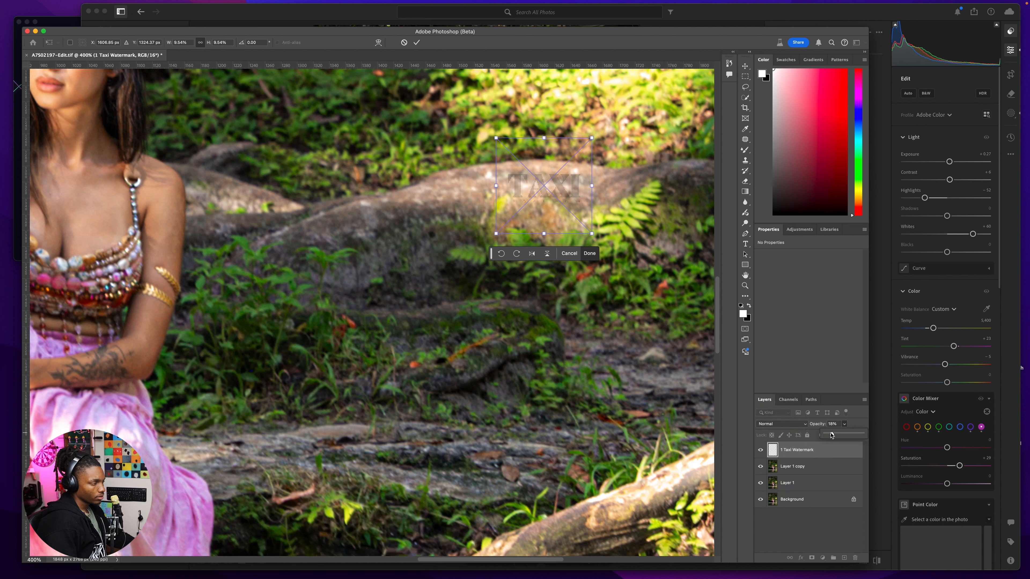
pyautogui.press('Return')
pyautogui.press('l')
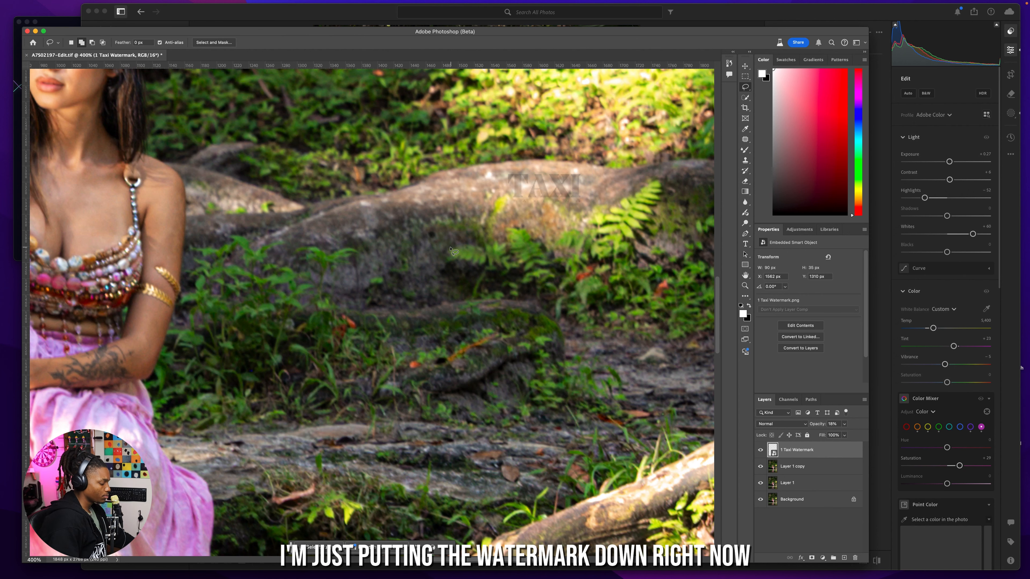
pyautogui.press('super+0')
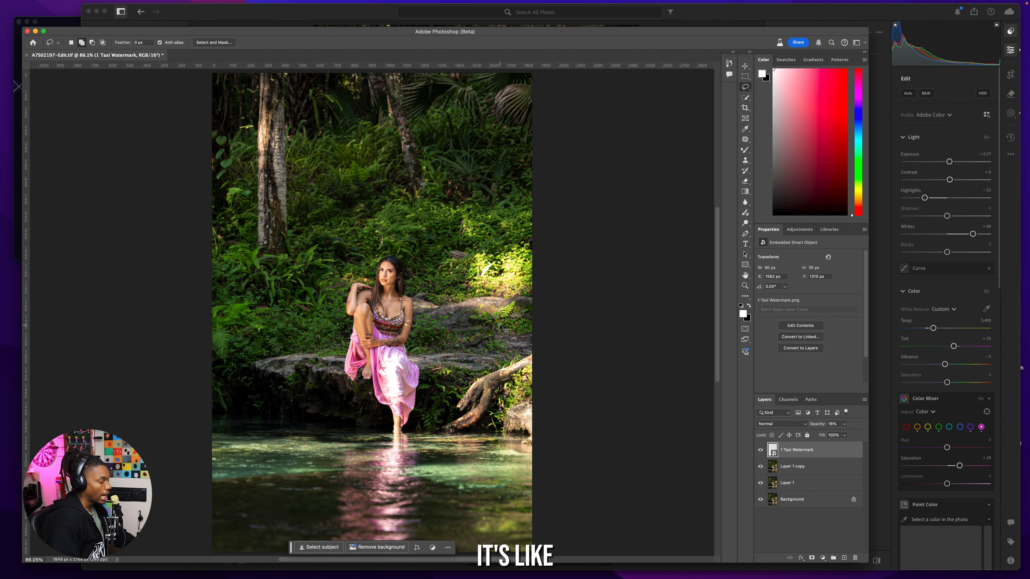
# - Set the watermark layer's opacity to about 28%
pyautogui.press('super+plus')
pyautogui.press('super+plus')
pyautogui.press('super+plus')
pyautogui.moveTo(568, 326); pyautogui.dragTo(379, 331)
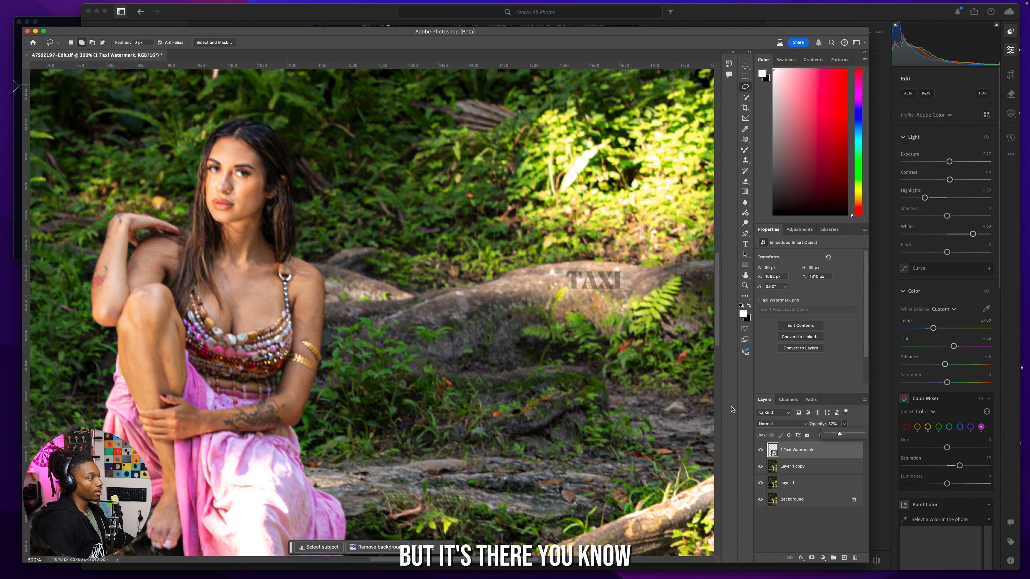
pyautogui.moveTo(840, 434); pyautogui.dragTo(839, 435)
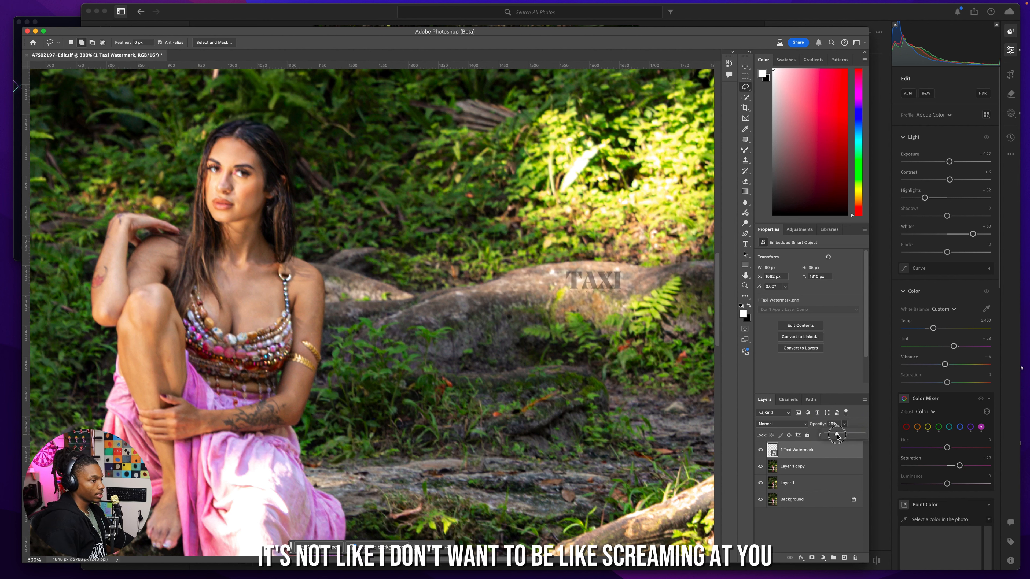
pyautogui.press('super+0')
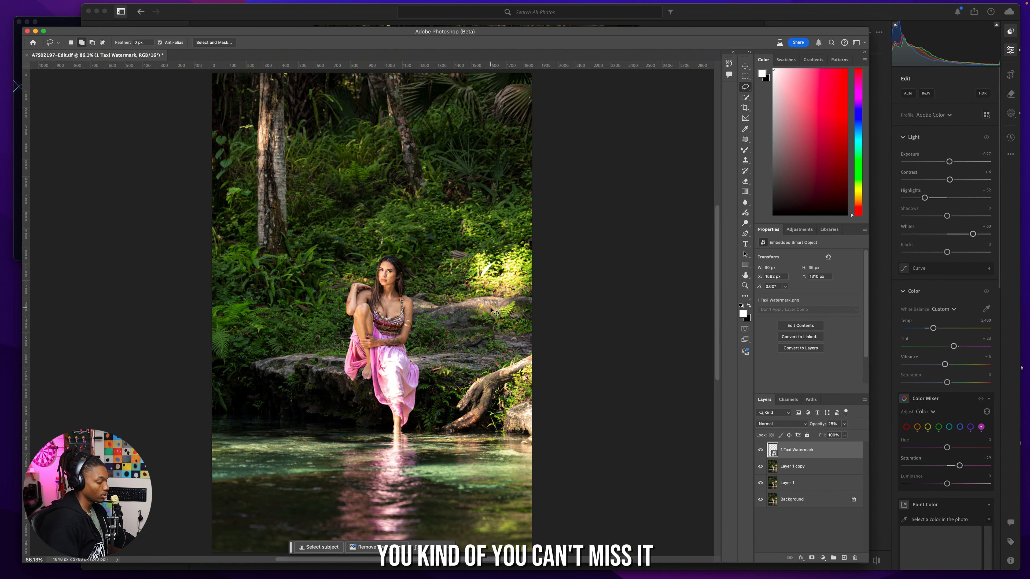
# - Move the watermark with the Move tool down to the rock ledge beside the pink dress
pyautogui.scroll(5, 492, 310)
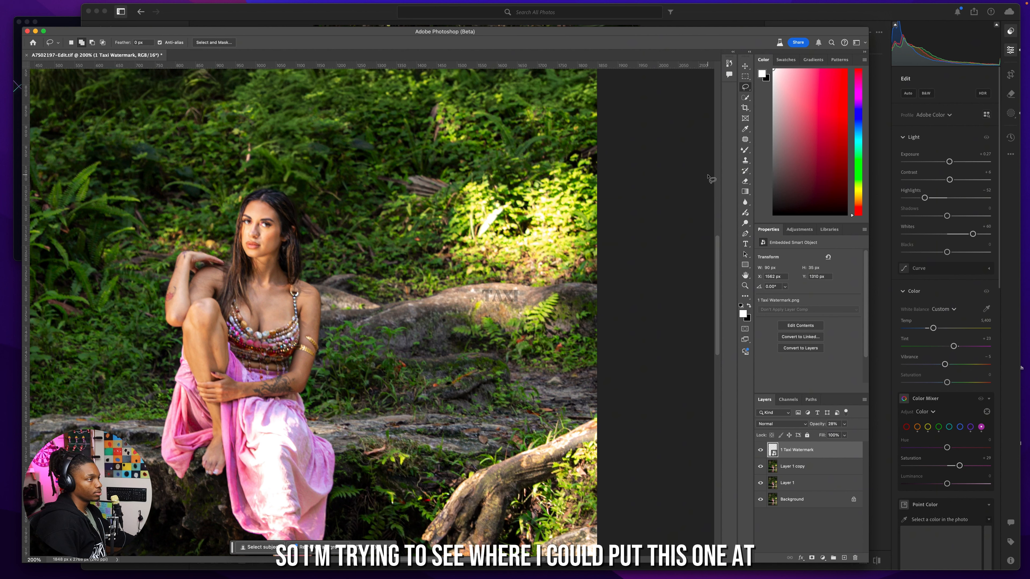
pyautogui.click(745, 66)
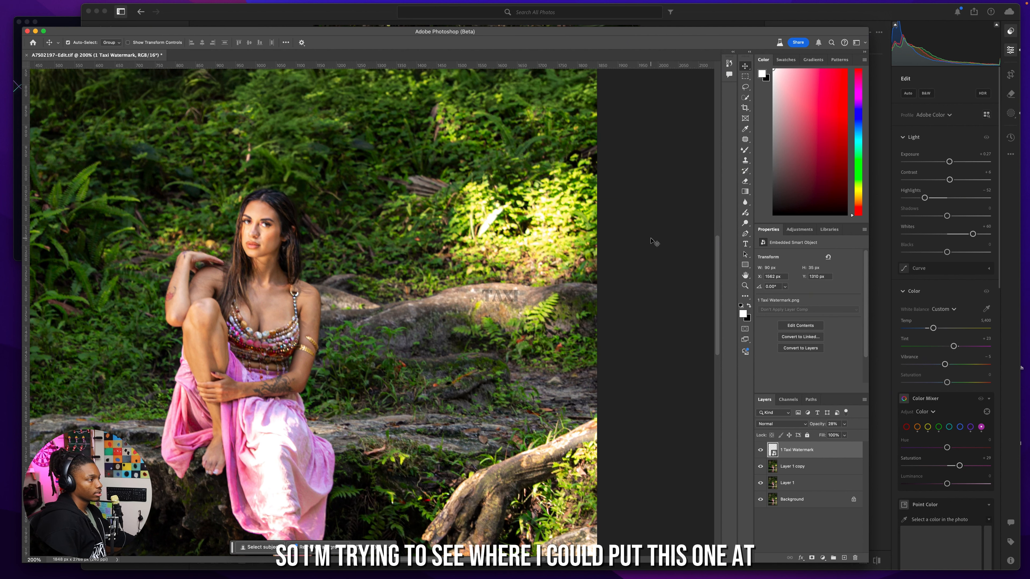
pyautogui.click(507, 297)
pyautogui.moveTo(507, 296); pyautogui.dragTo(398, 438)
# - Move the watermark up onto the large tree trunk behind the woman
pyautogui.moveTo(326, 440); pyautogui.dragTo(540, 353)
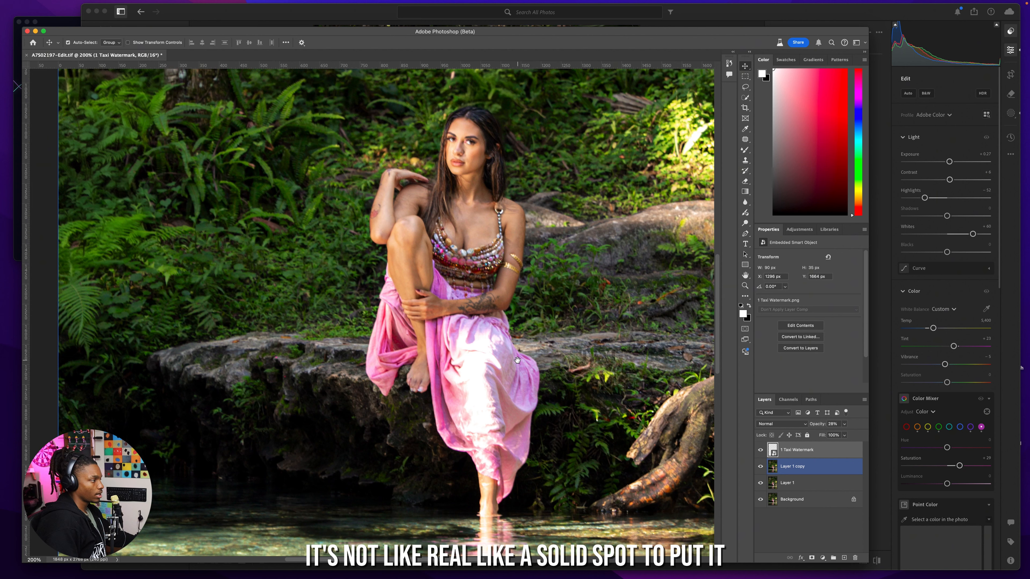
pyautogui.moveTo(611, 368); pyautogui.dragTo(544, 448)
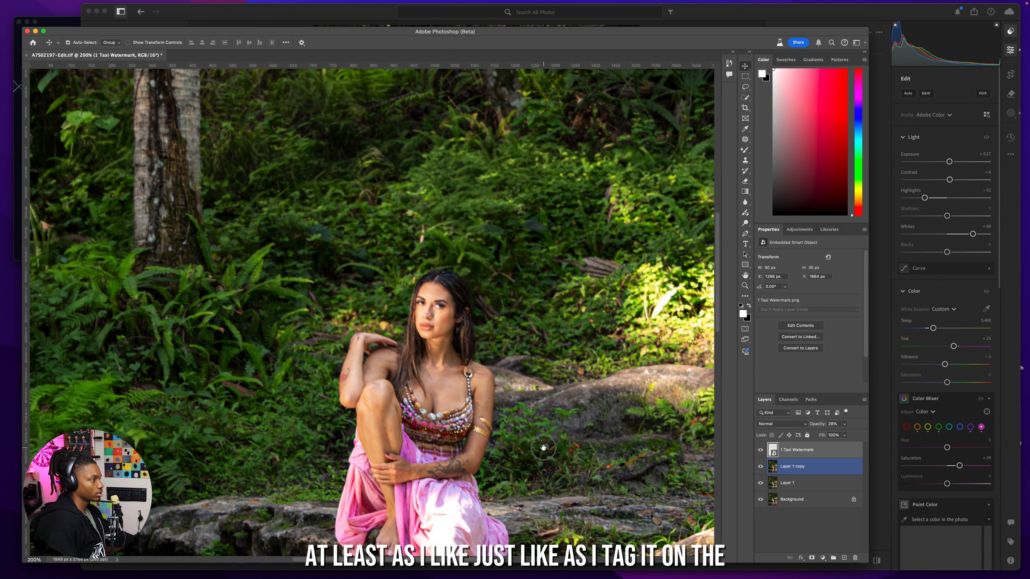
pyautogui.click(561, 518)
pyautogui.moveTo(572, 520); pyautogui.dragTo(154, 138)
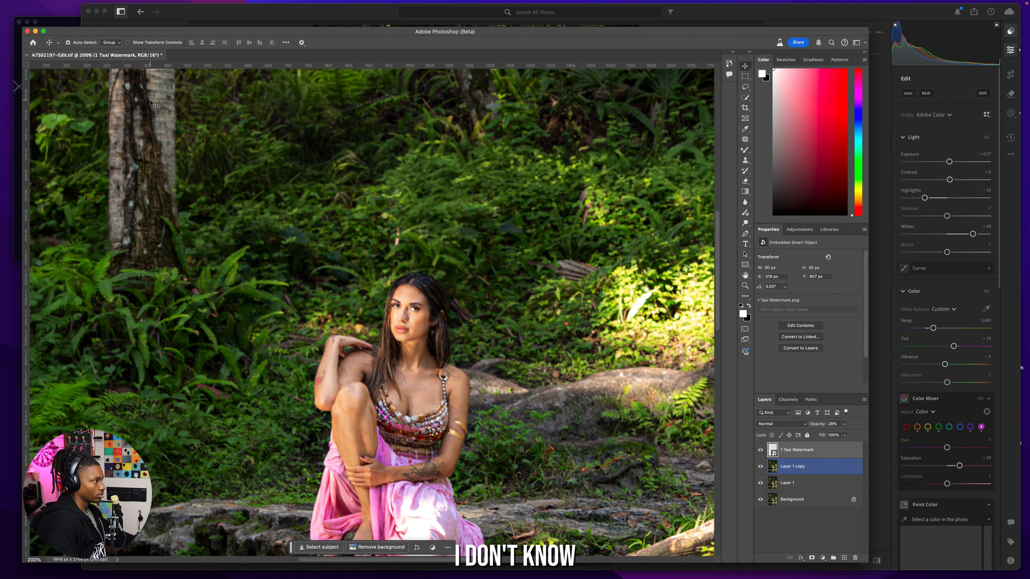
pyautogui.moveTo(218, 212); pyautogui.dragTo(229, 236)
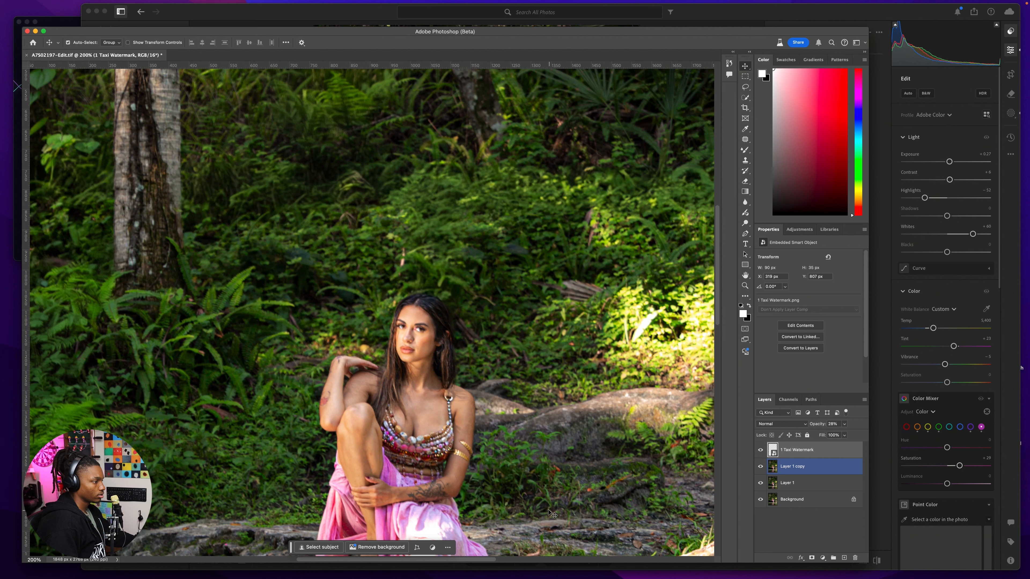
pyautogui.moveTo(151, 149); pyautogui.dragTo(158, 237)
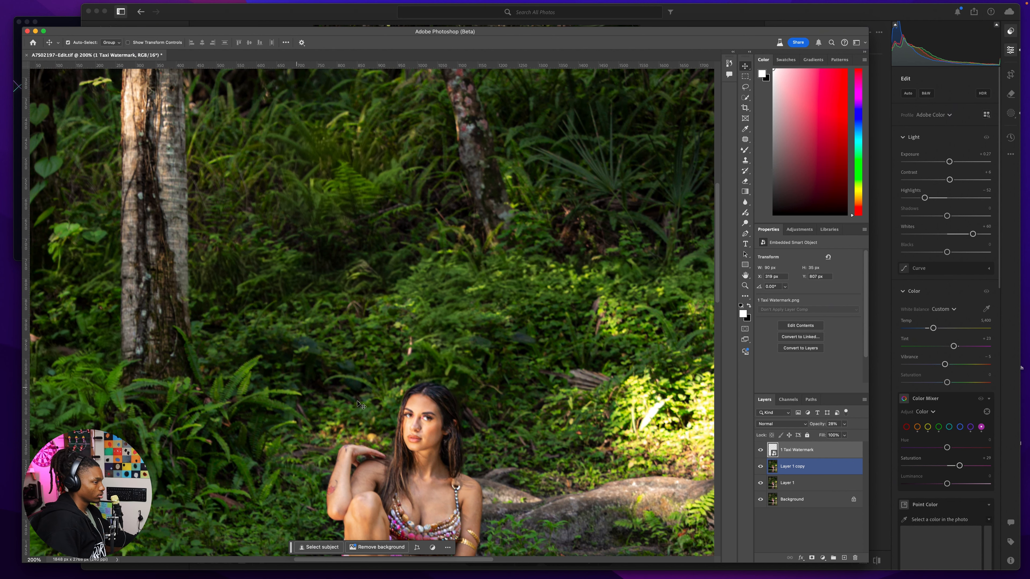
# - Move the watermark from the tree trunk back to the boulder beside the woman
pyautogui.press('super')
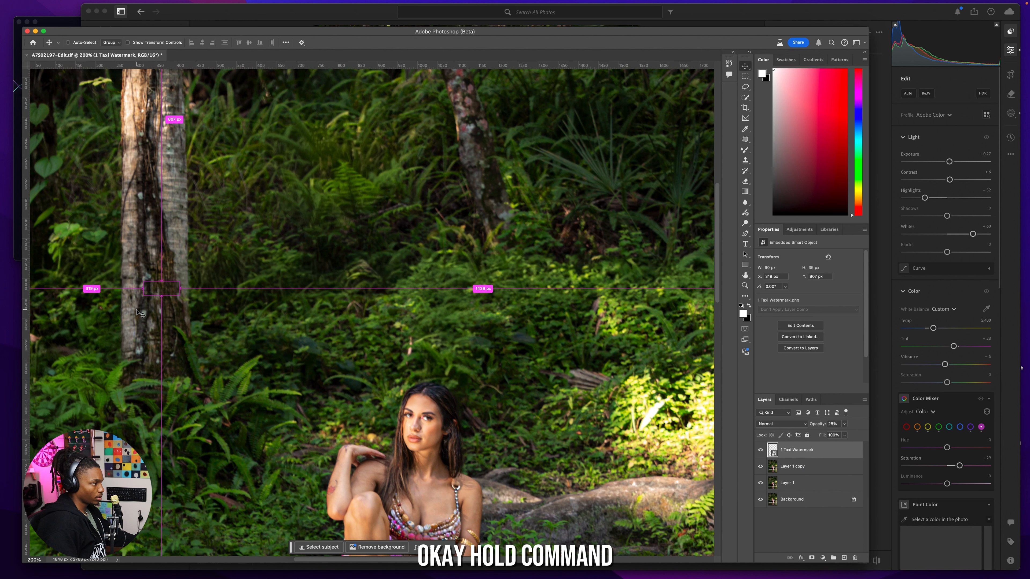
pyautogui.moveTo(170, 291); pyautogui.dragTo(640, 493)
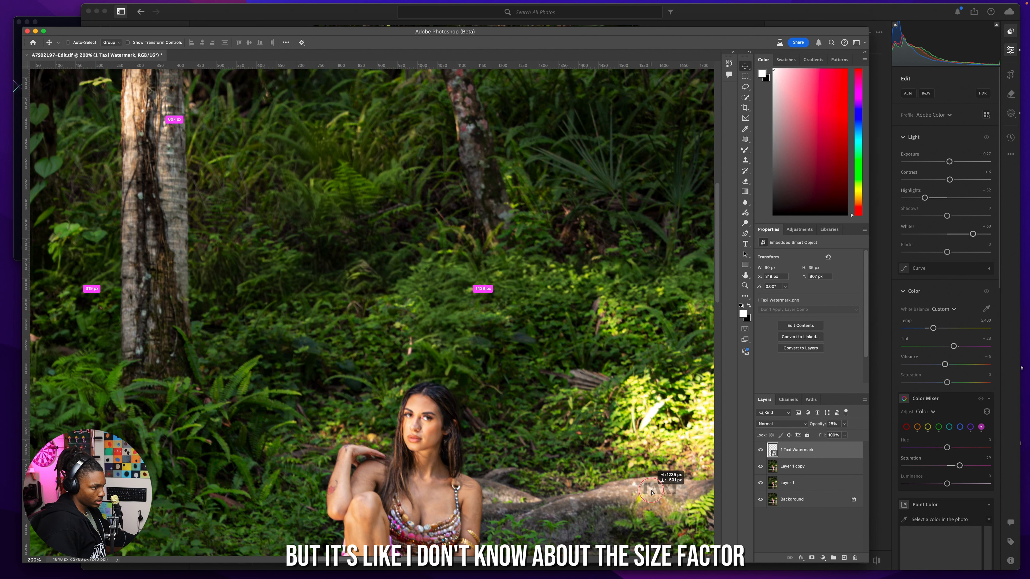
pyautogui.hscroll(5, 643, 467)
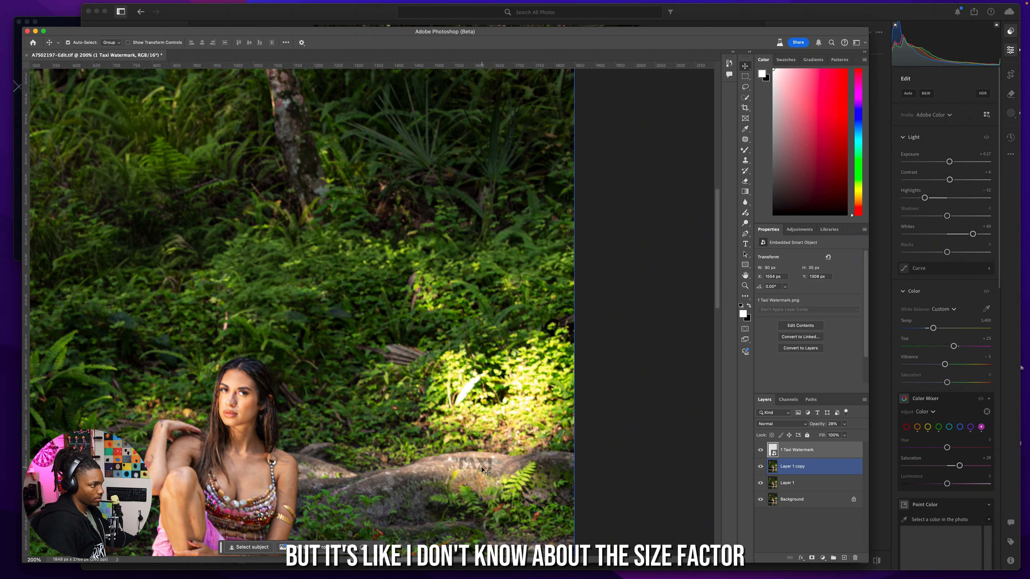
pyautogui.moveTo(482, 467); pyautogui.dragTo(529, 391)
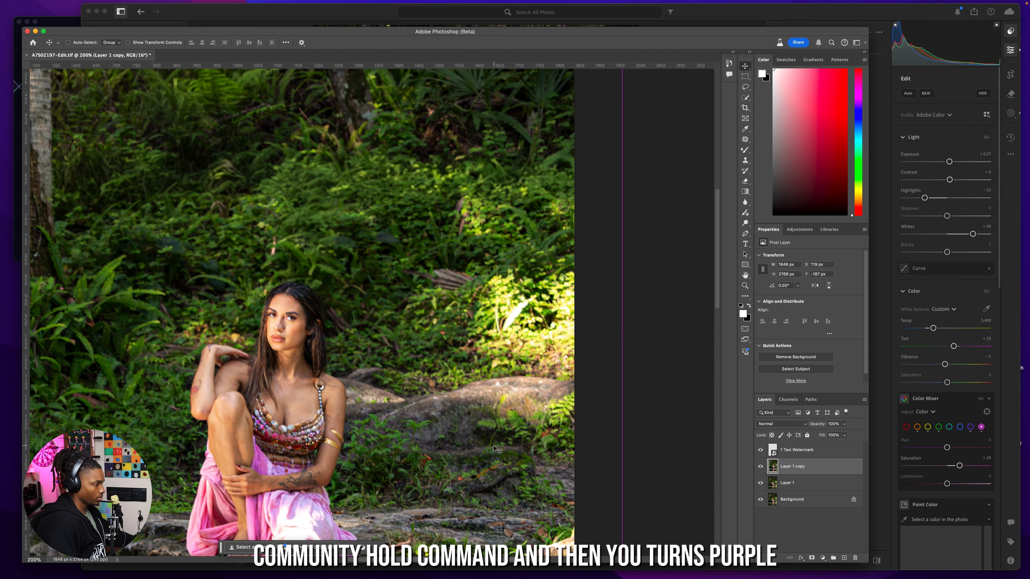
pyautogui.press('super+z')
pyautogui.moveTo(482, 464); pyautogui.dragTo(516, 407)
pyautogui.press('super+z')
# - Select the watermark layer and reposition the watermark on the boulder at about X 1551 px, Y 1311 px
pyautogui.click(782, 455)
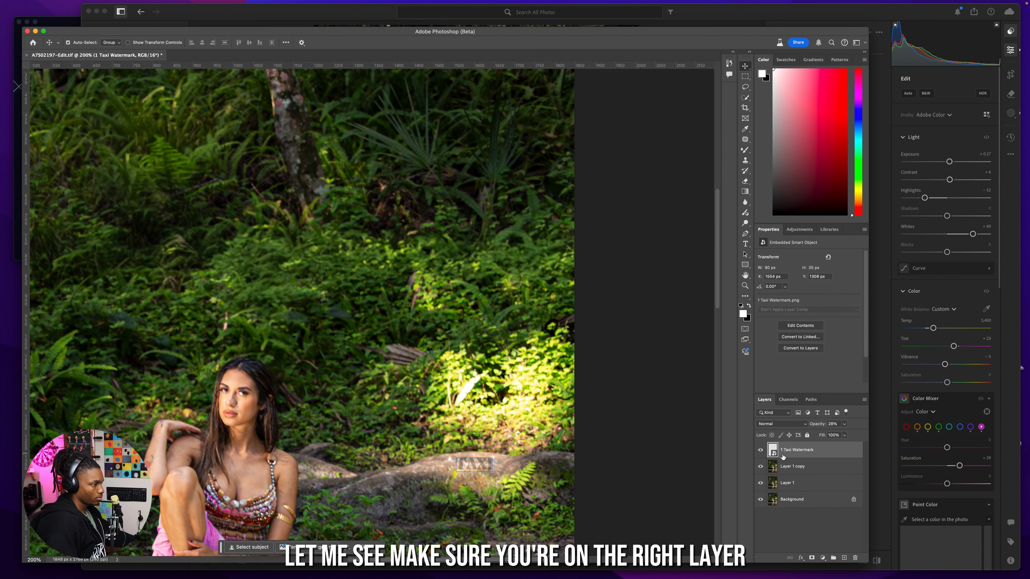
pyautogui.press('super')
pyautogui.moveTo(473, 468); pyautogui.dragTo(158, 505)
pyautogui.moveTo(83, 508); pyautogui.dragTo(473, 465)
pyautogui.hscroll(10, 452, 351)
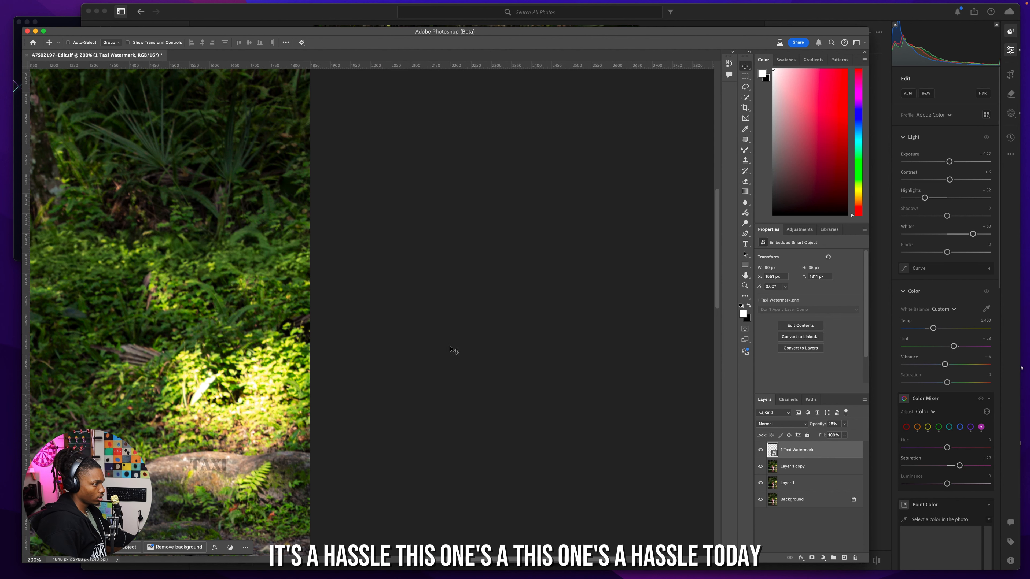
pyautogui.hscroll(-8, 442, 351)
pyautogui.scroll(-7, 438, 348)
pyautogui.hscroll(-4, 436, 365)
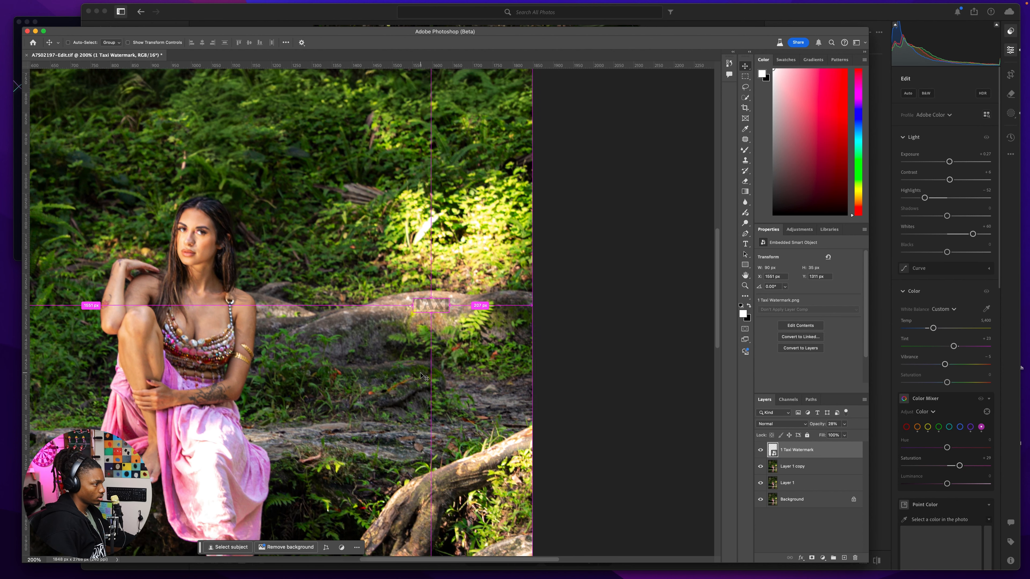
# - Move the watermark from the boulder onto the sunlit foliage above it and scale it down to 67 px wide
pyautogui.moveTo(446, 308); pyautogui.dragTo(299, 449)
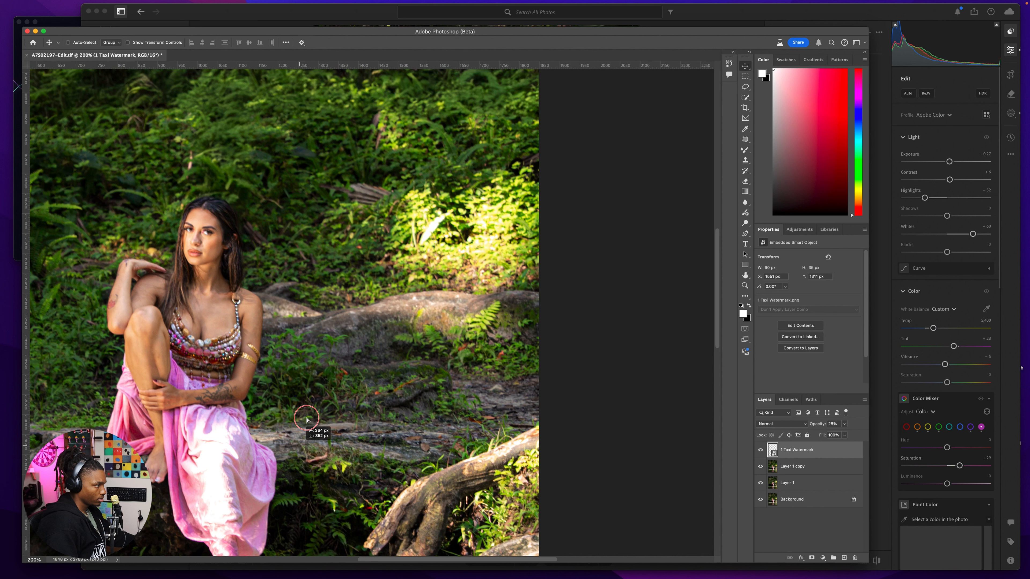
pyautogui.moveTo(307, 420); pyautogui.dragTo(491, 250)
pyautogui.press('super+t')
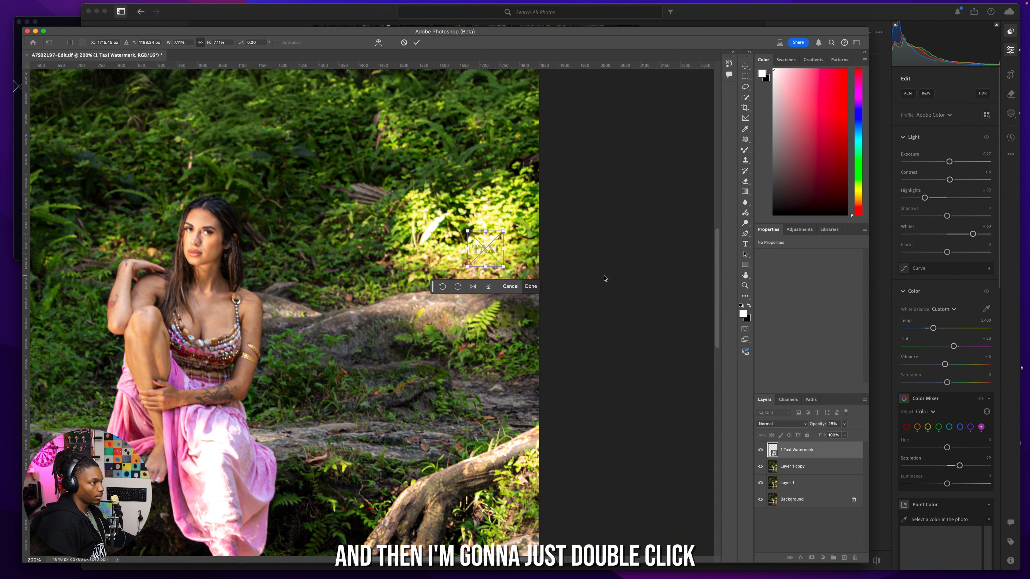
pyautogui.doubleClick(604, 279)
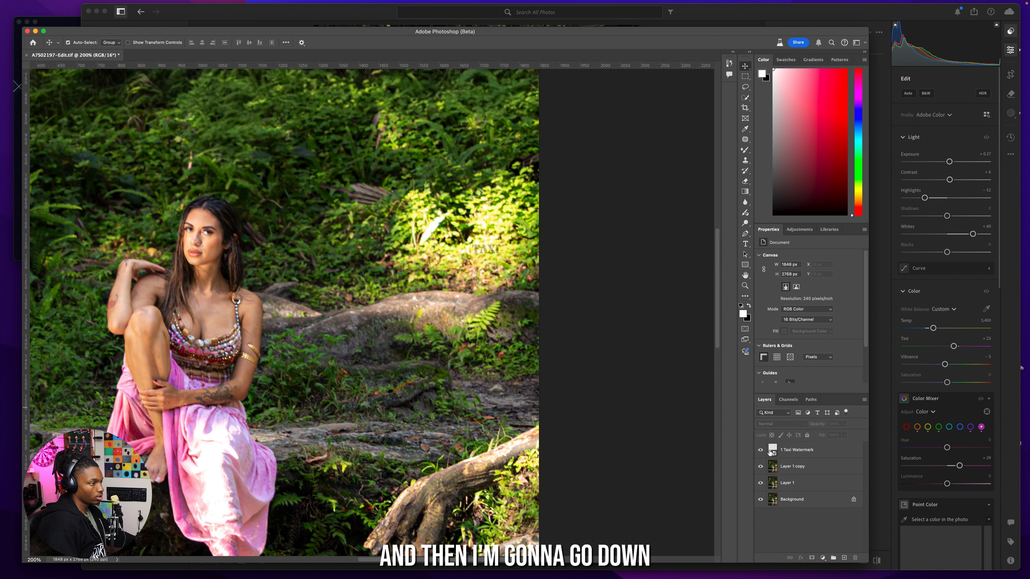
# - Lower the watermark layer's opacity to 20% and shift the watermark slightly left to X 1673 px
pyautogui.click(771, 451)
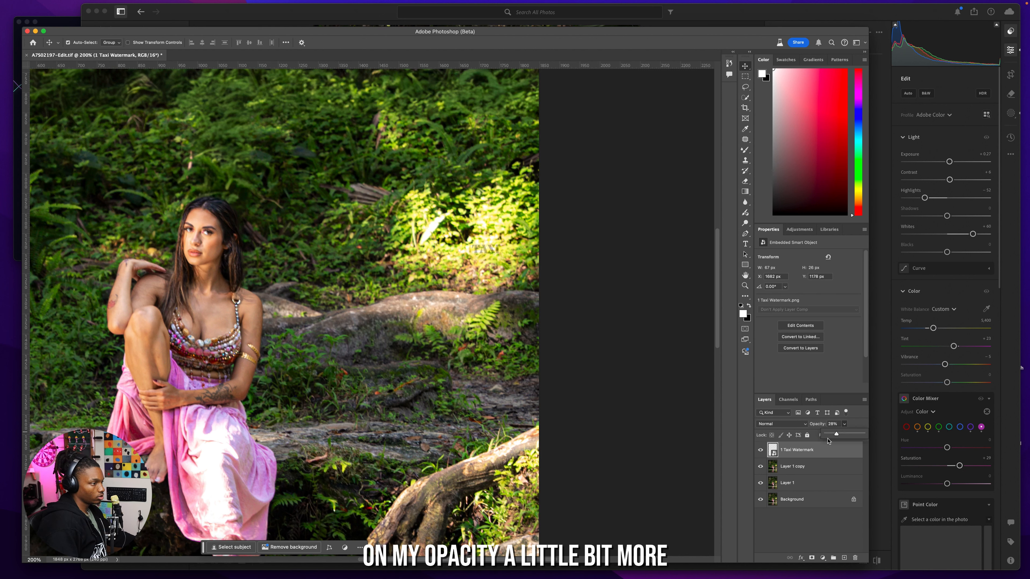
pyautogui.moveTo(833, 437); pyautogui.dragTo(834, 437)
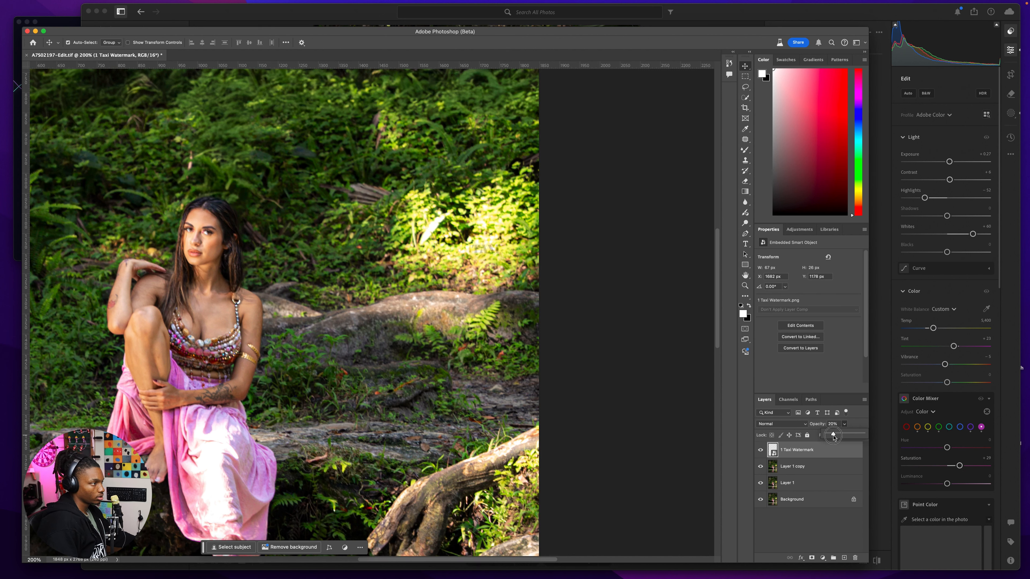
pyautogui.click(493, 249)
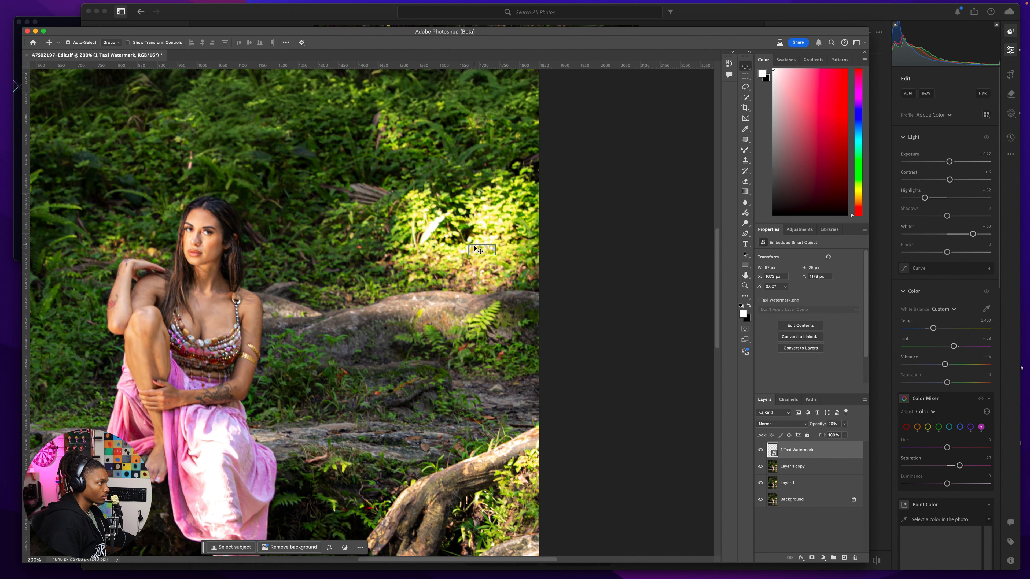
# - Select Layer 1 copy and crop to 4 x 5 in at 300 ppi, expanding the canvas with the photo roughly centered between two empty side strips
pyautogui.click(460, 322)
pyautogui.press('super+0')
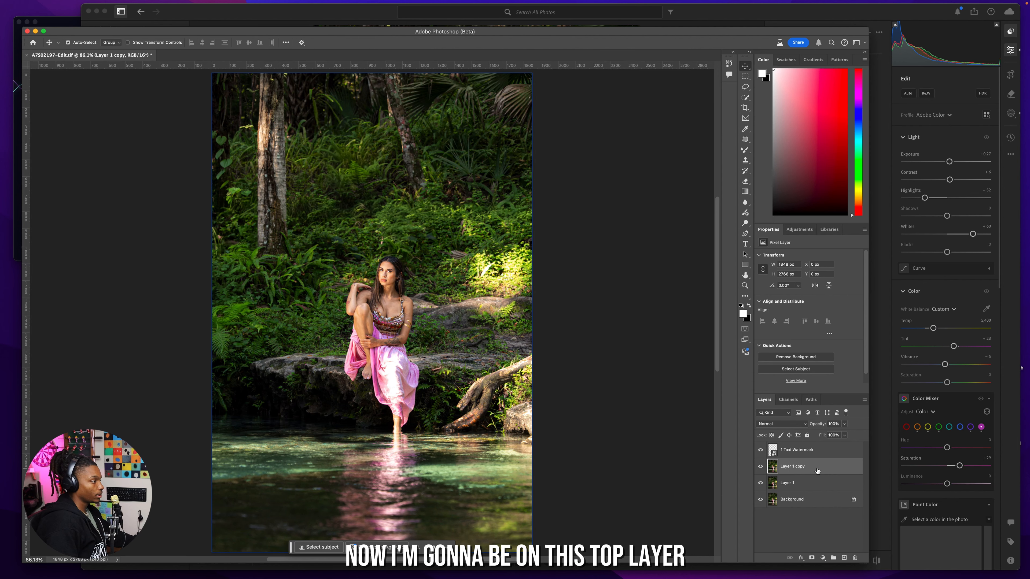
pyautogui.press('c')
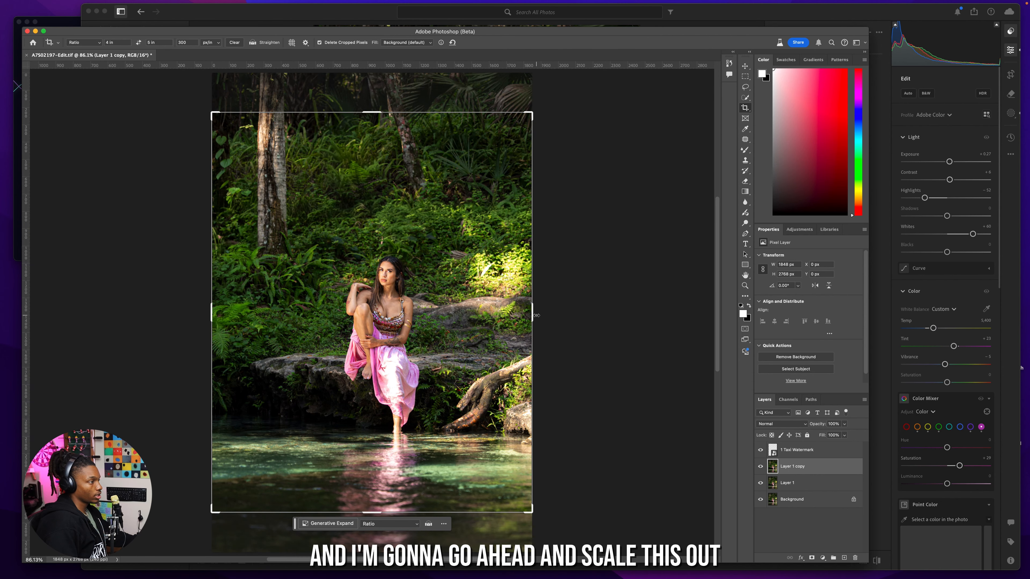
pyautogui.moveTo(532, 313); pyautogui.dragTo(563, 319)
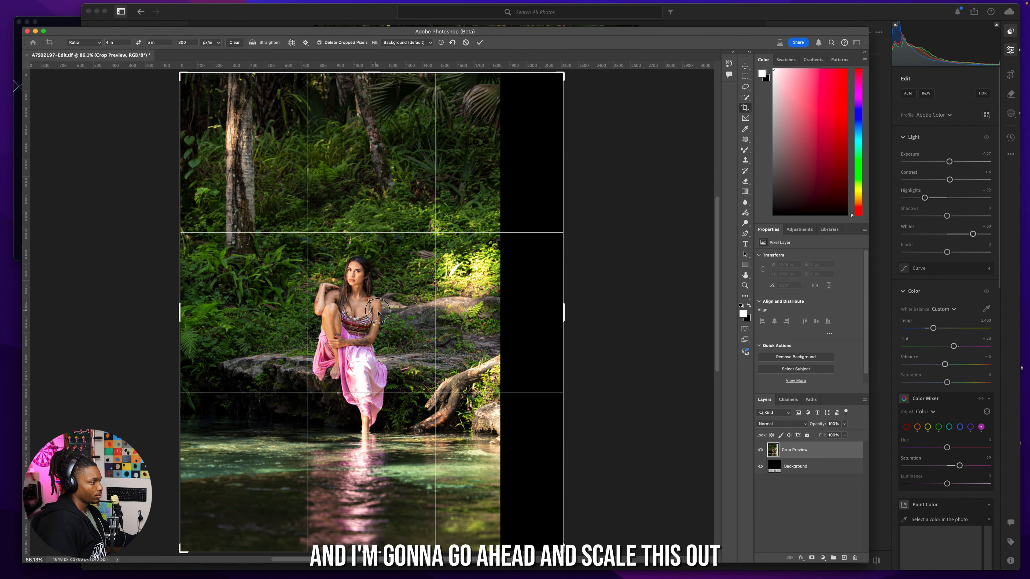
pyautogui.moveTo(377, 313); pyautogui.dragTo(401, 313)
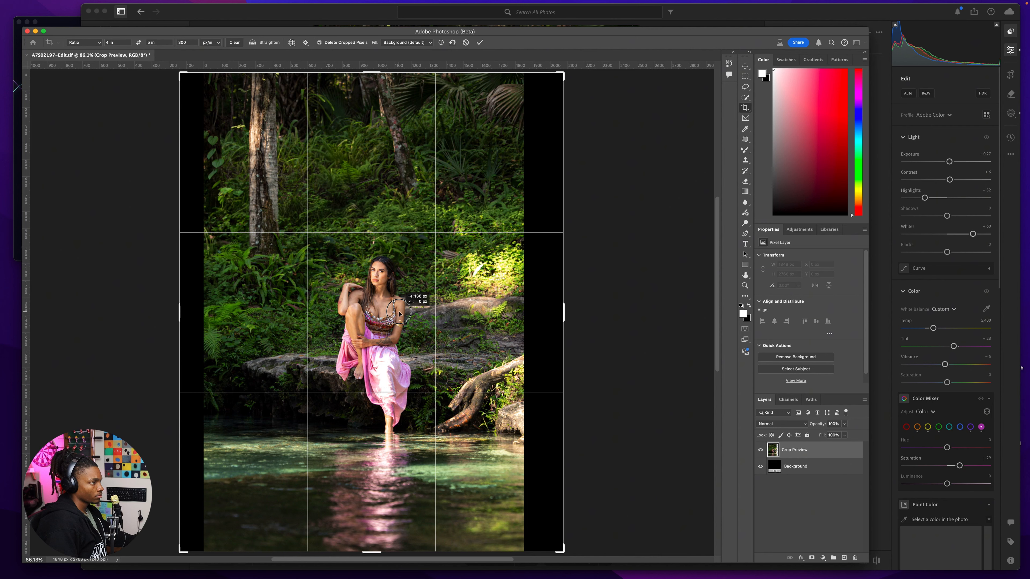
pyautogui.doubleClick(358, 307)
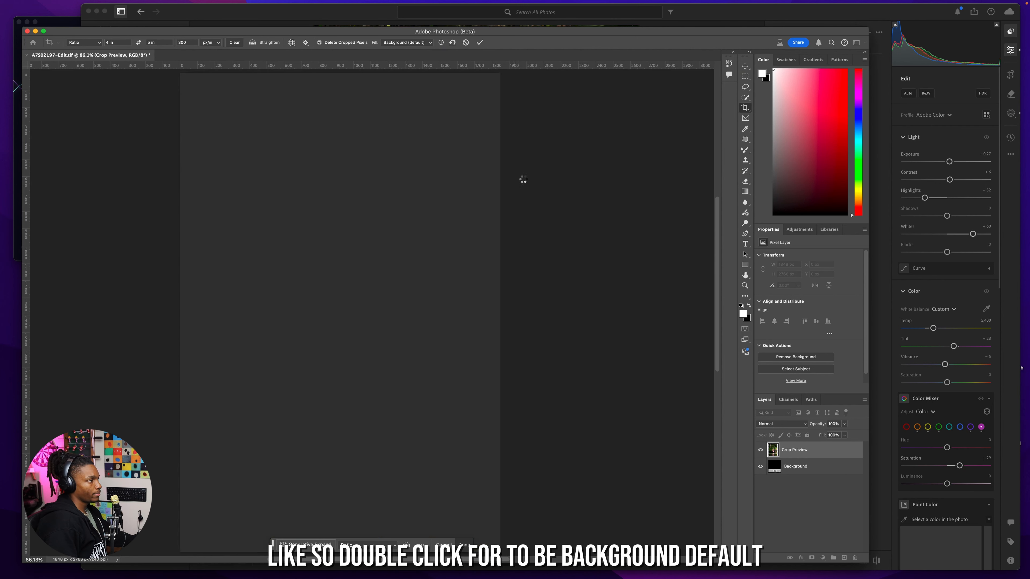
pyautogui.moveTo(437, 175); pyautogui.dragTo(559, 260)
pyautogui.press('super+plus')
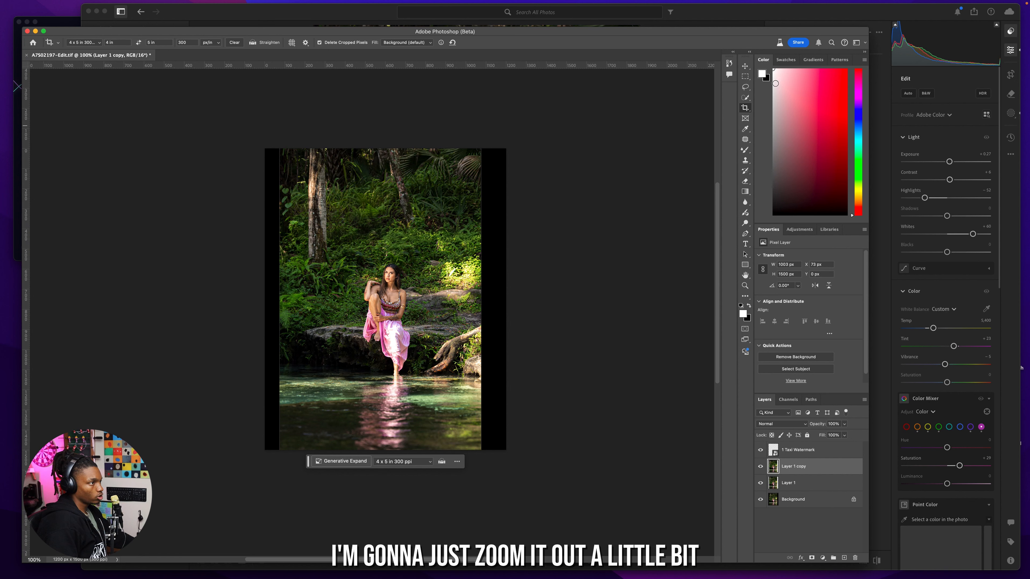
# - Select the area right of the woman across the full height and stretch it sideways to cover the empty right strip
pyautogui.press('m')
pyautogui.moveTo(547, 105); pyautogui.dragTo(414, 489)
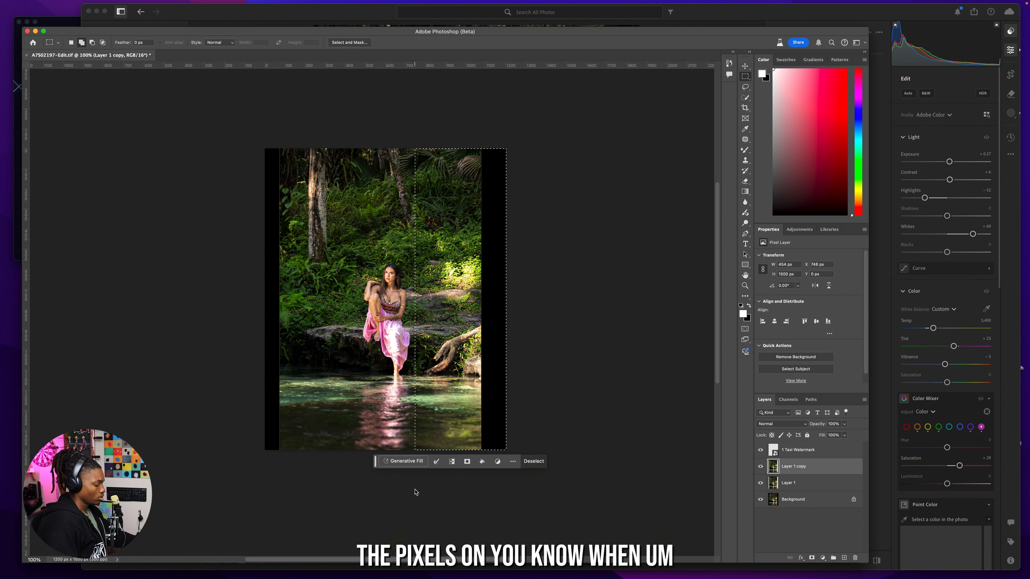
pyautogui.hotkey('ctrl', 't')
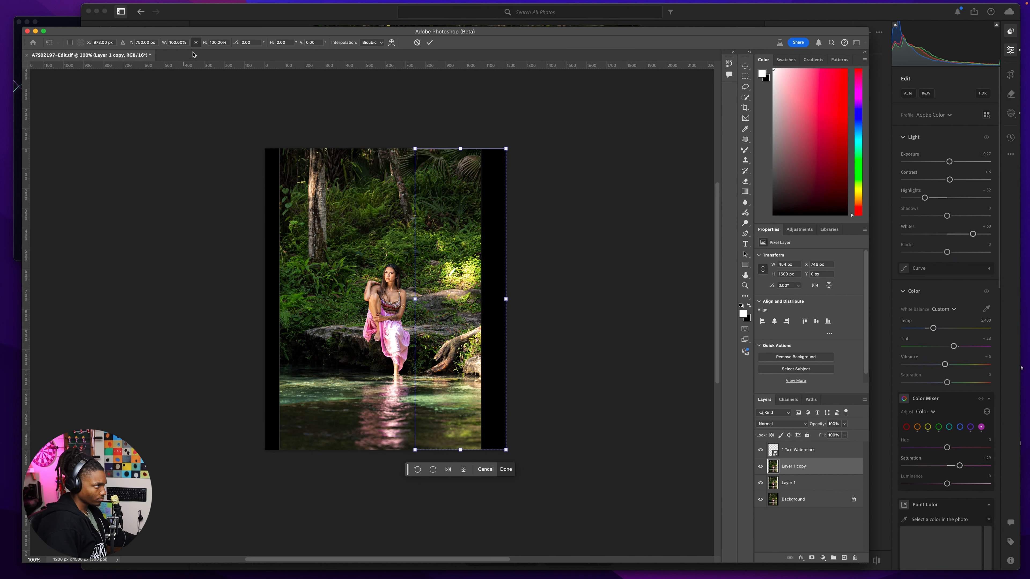
pyautogui.moveTo(506, 299); pyautogui.dragTo(542, 304)
pyautogui.press('Return')
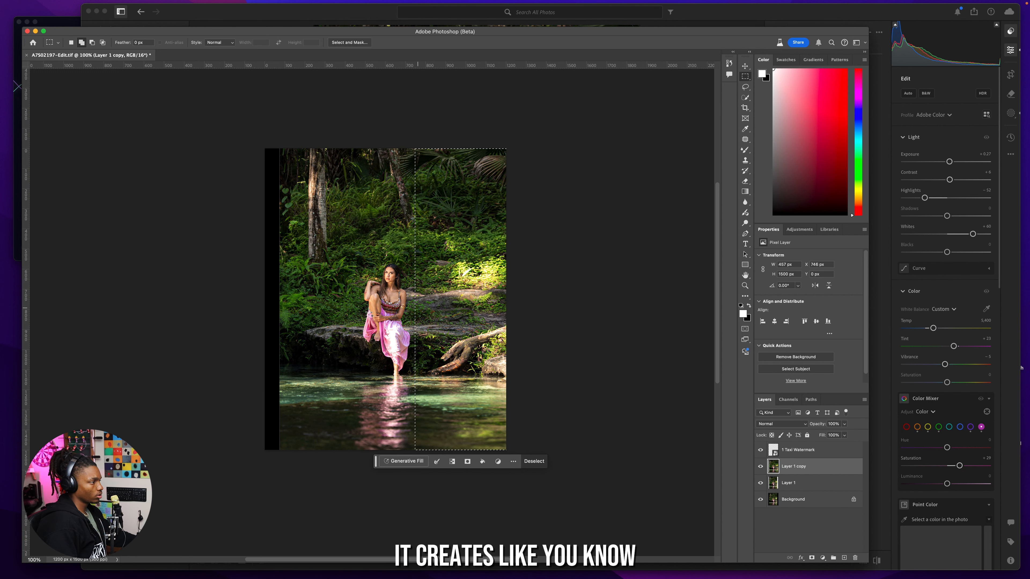
# - Select the area left of the woman across the full height, stretch it to cover the empty left strip, and deselect
pyautogui.moveTo(239, 146); pyautogui.dragTo(358, 480)
pyautogui.hotkey('ctrl', 't')
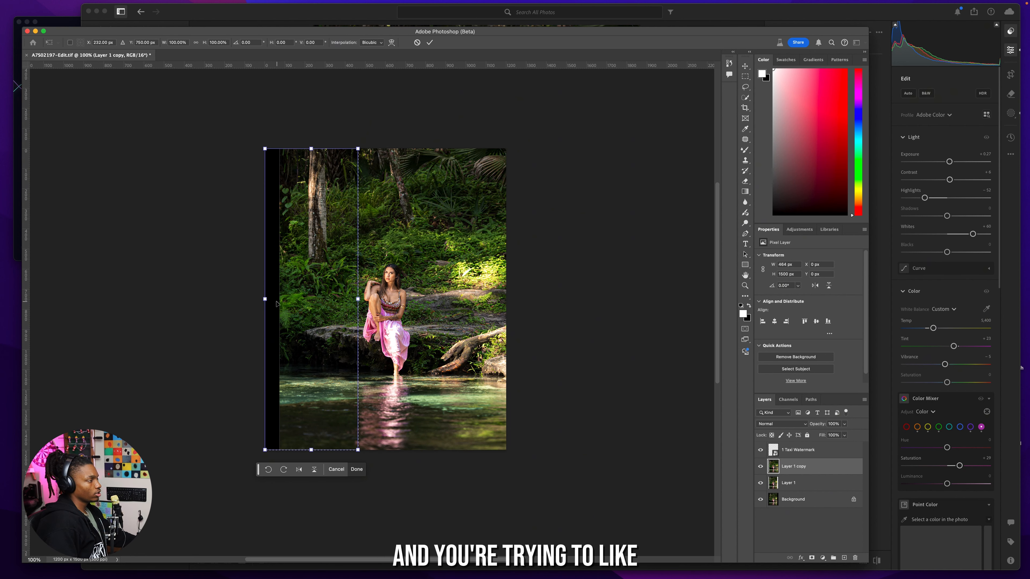
pyautogui.moveTo(265, 299); pyautogui.dragTo(246, 299)
pyautogui.press('Escape')
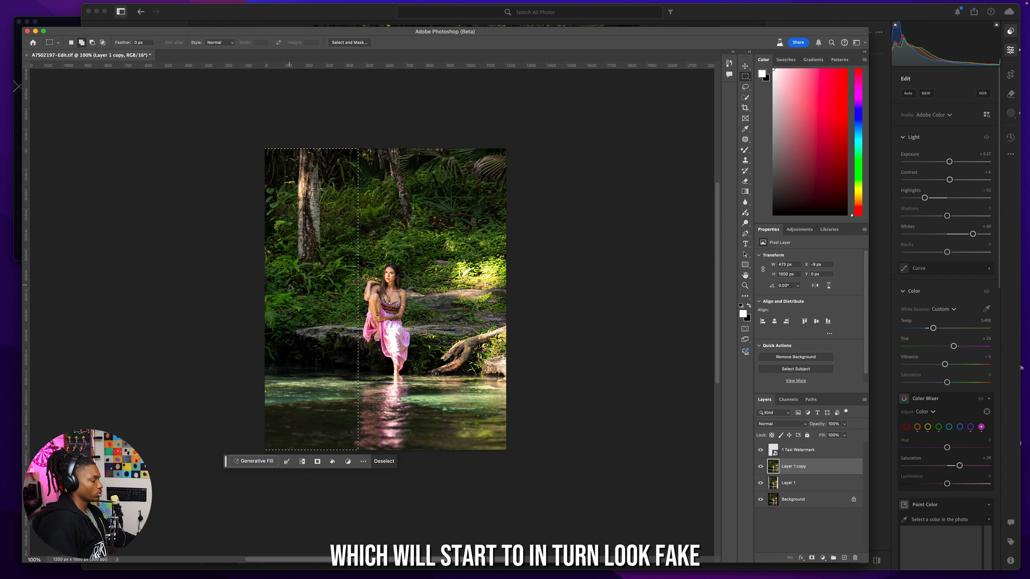
pyautogui.hotkey('ctrl', 'r')
pyautogui.hotkey('ctrl', 'd')
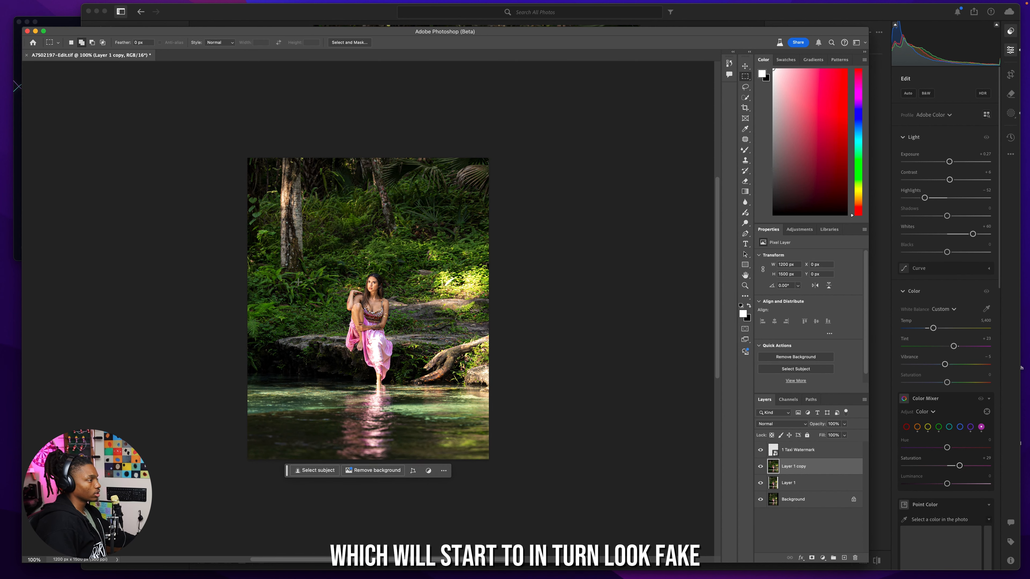
# - Examine the extended photo up close, checking the sharpness and realism of the foliage, rocks and water around the woman
pyautogui.moveTo(368, 262); pyautogui.dragTo(429, 274)
pyautogui.press('super+equal')
pyautogui.press('super+equal')
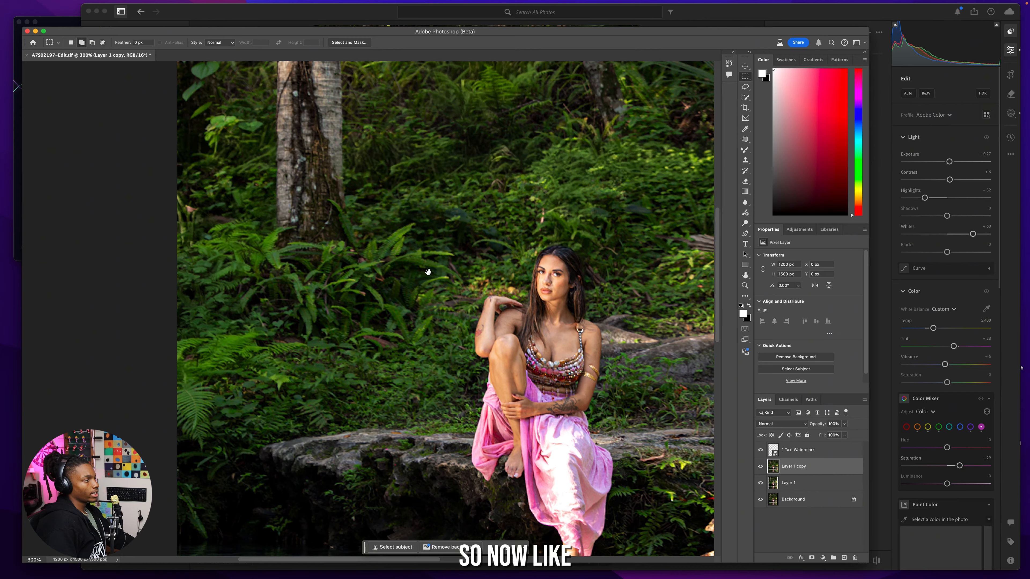
pyautogui.moveTo(521, 254); pyautogui.dragTo(402, 215)
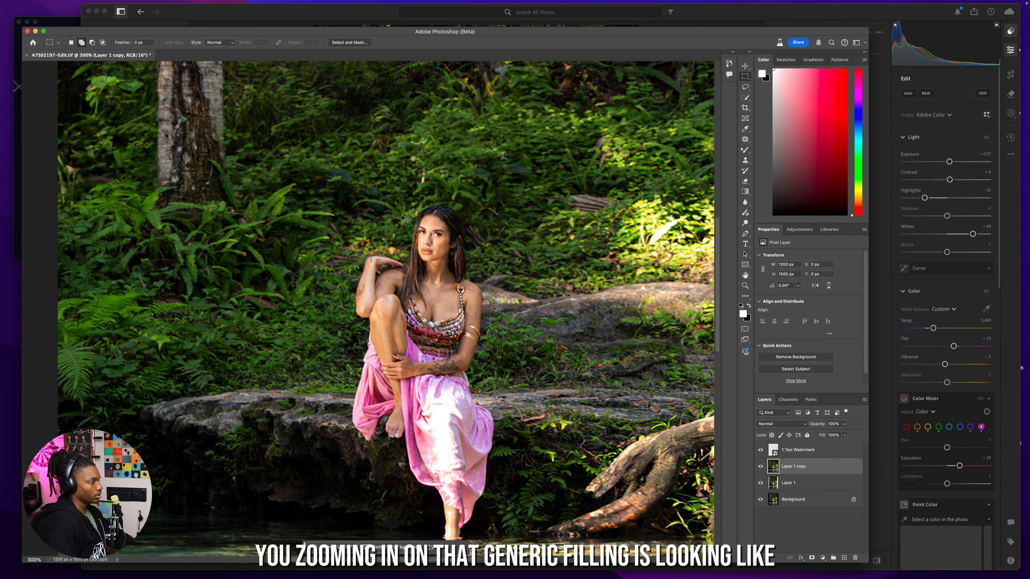
pyautogui.press('super+minus')
pyautogui.scroll(2, 481, 295)
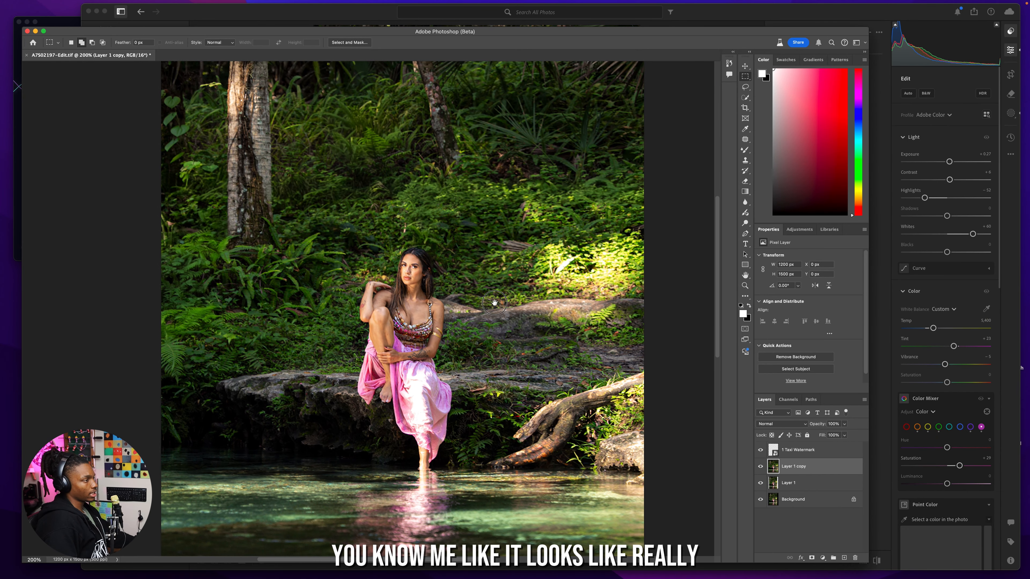
pyautogui.hscroll(3, 480, 308)
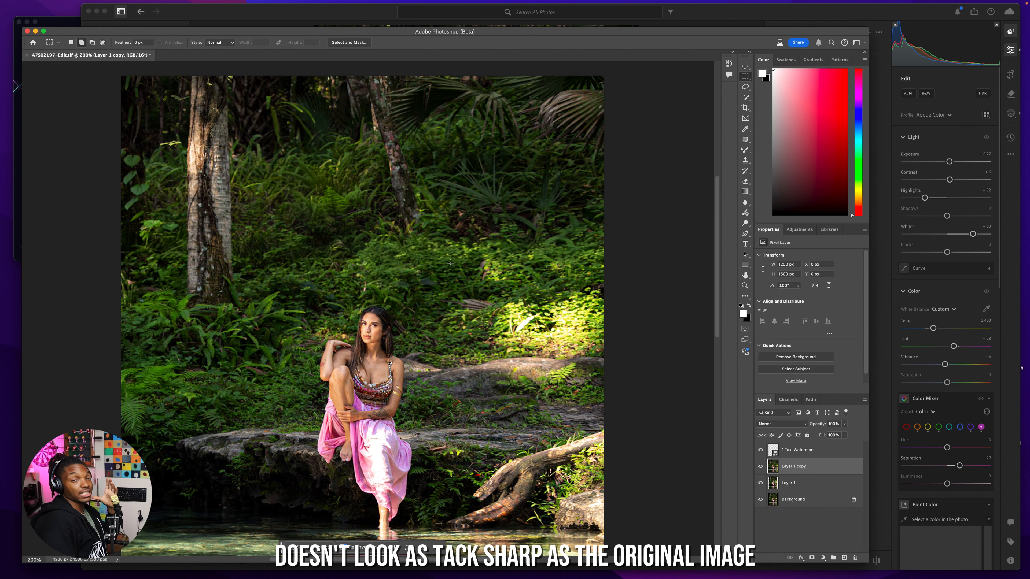
pyautogui.scroll(-3, 546, 459)
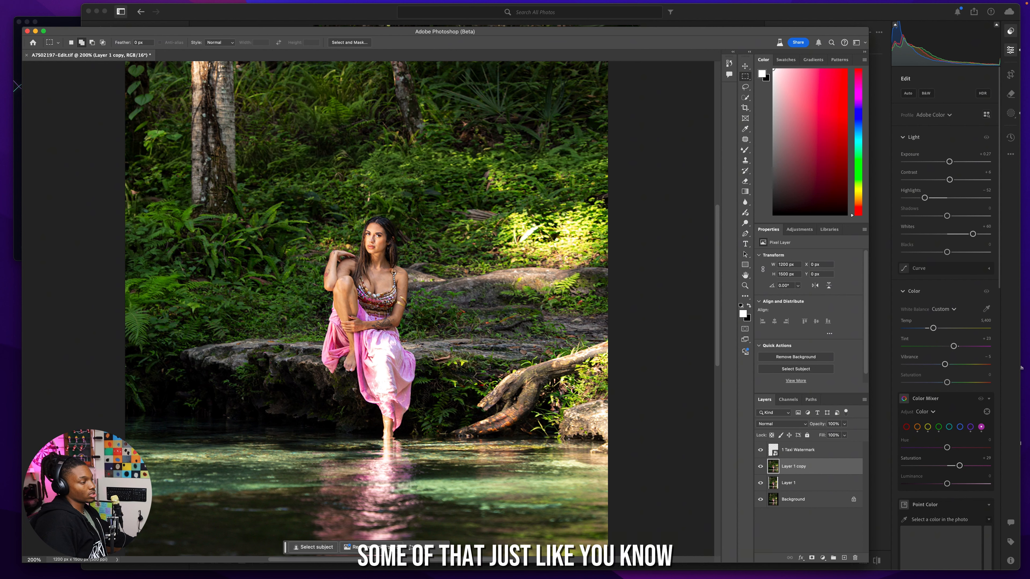
pyautogui.moveTo(592, 353); pyautogui.dragTo(571, 402)
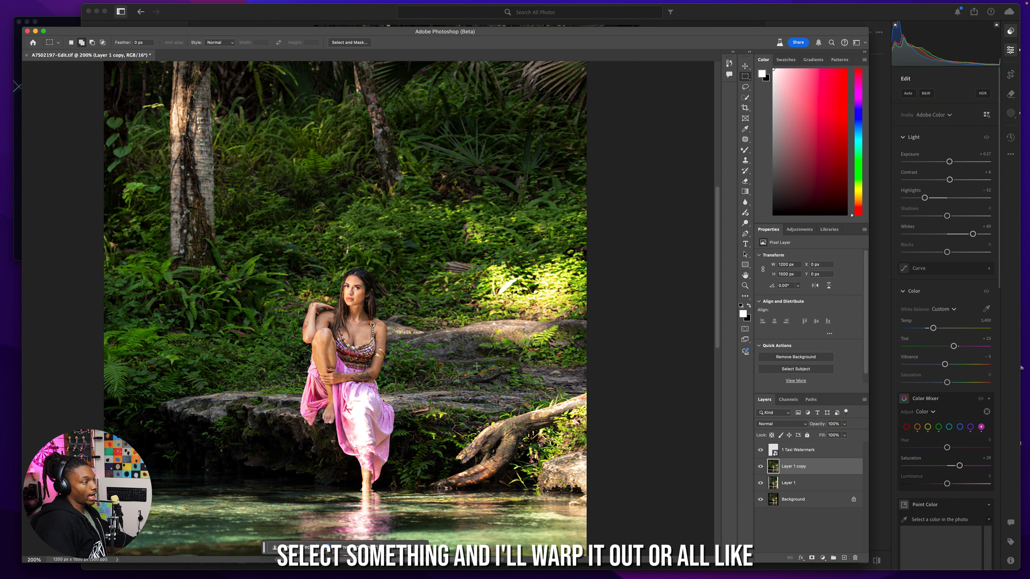
pyautogui.scroll(3, 470, 382)
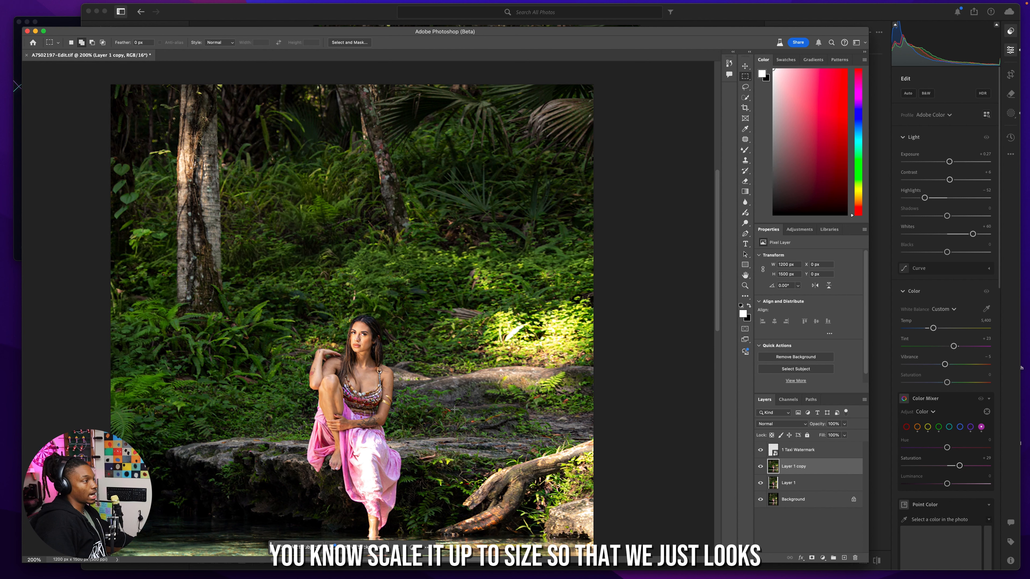
pyautogui.scroll(-3, 434, 332)
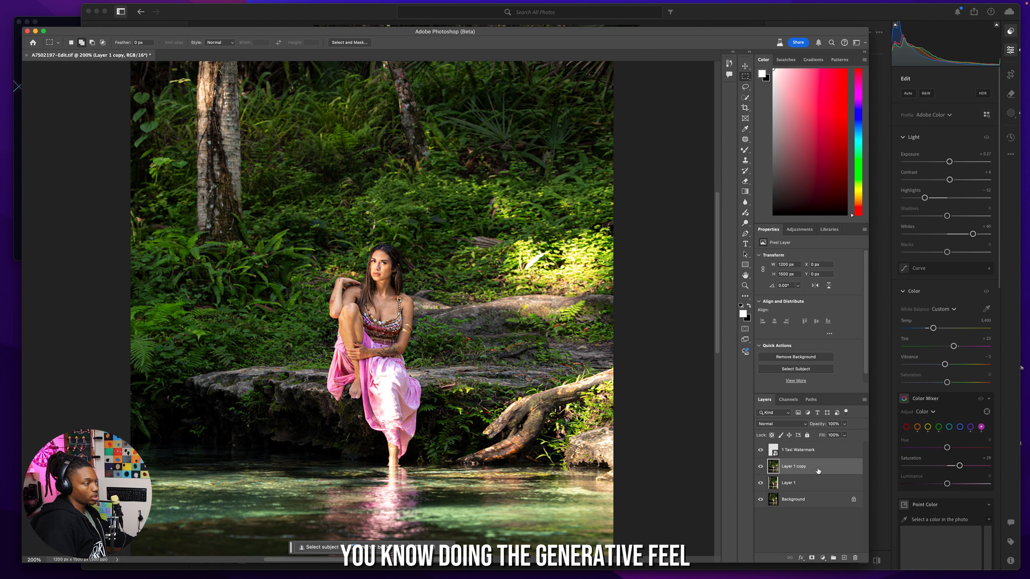
# - Open Liquify on Layer 1 copy and nudge the edge of the woman's raised elbow inward with a size 20 brush
pyautogui.press('super+shift+x')
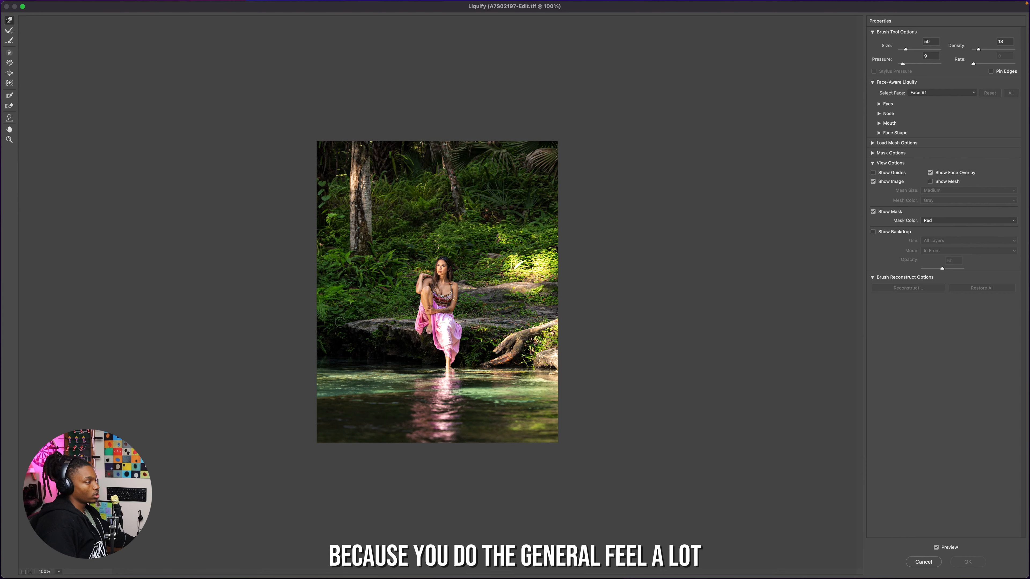
pyautogui.press('super+plus')
pyautogui.press('super+plus')
pyautogui.press('super+plus')
pyautogui.press('super+plus')
pyautogui.press('super+plus')
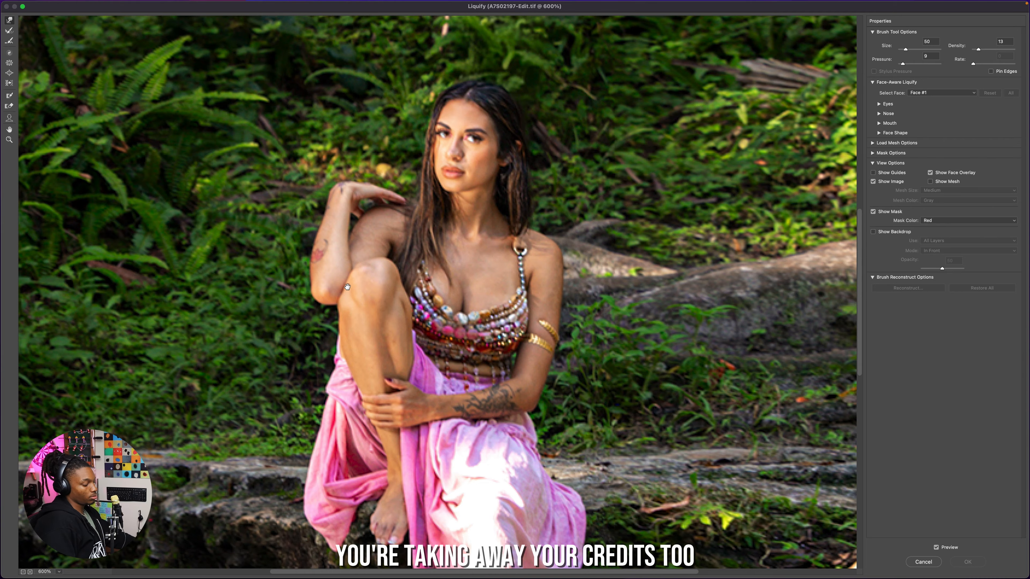
pyautogui.moveTo(349, 293); pyautogui.dragTo(451, 388)
pyautogui.press('[')
pyautogui.press('[')
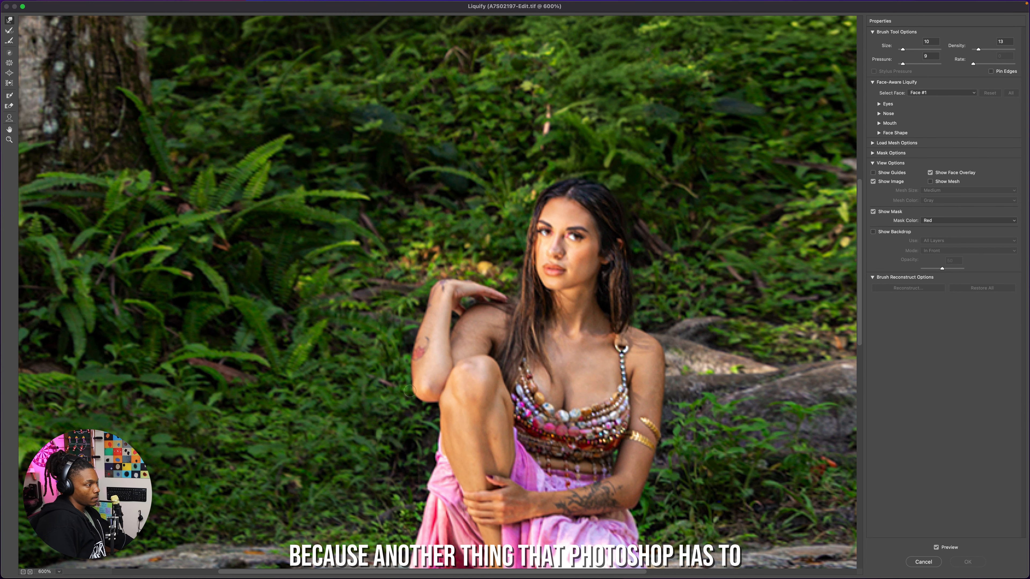
pyautogui.press(']')
pyautogui.moveTo(410, 391); pyautogui.dragTo(414, 390)
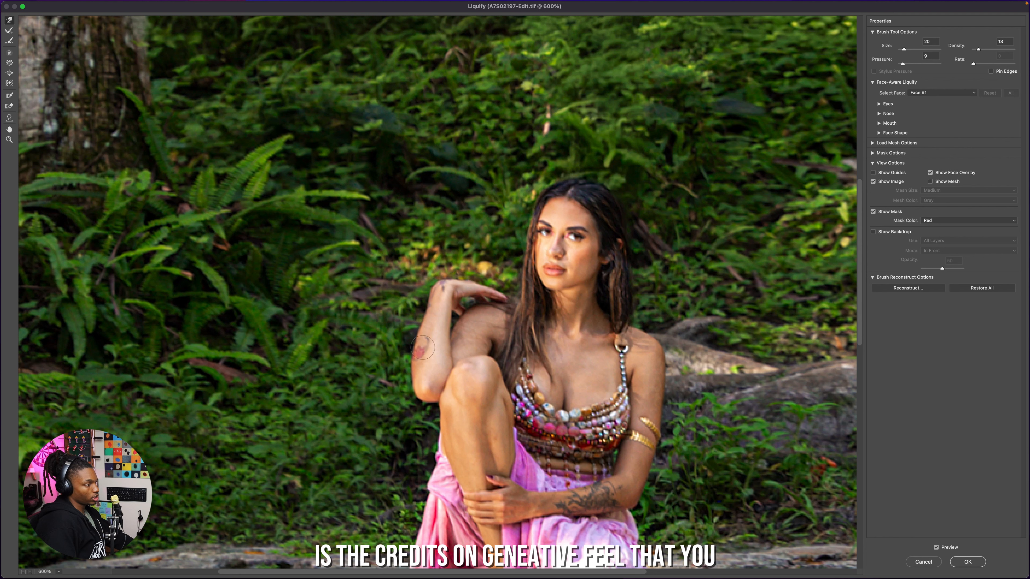
# - Enlarge the Liquify brush to size 45 and inspect the woman's arms, shoulder, knee and dress for areas to refine
pyautogui.press(']')
pyautogui.press(']')
pyautogui.press(']')
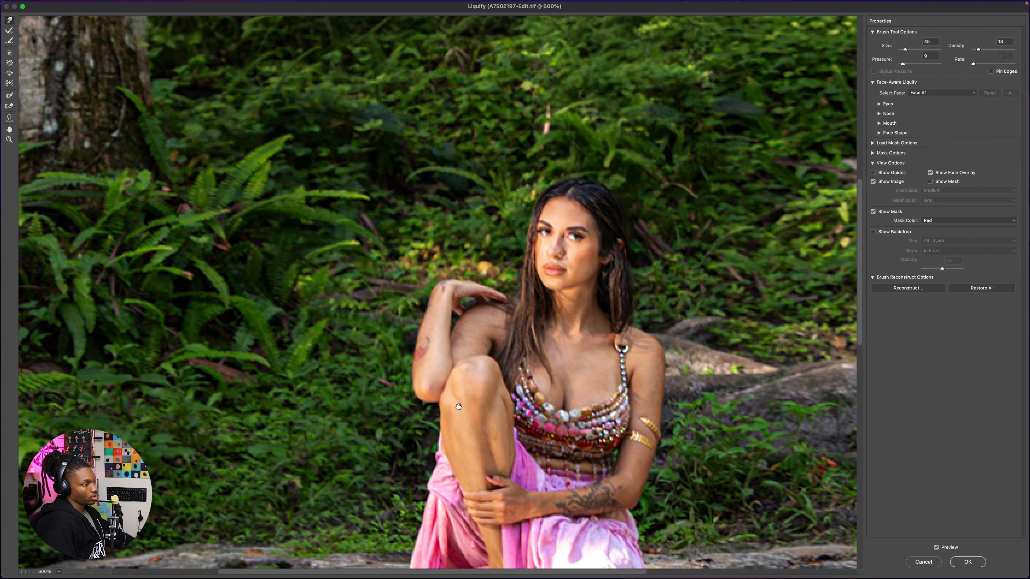
pyautogui.moveTo(458, 407)
pyautogui.mouseDown()
pyautogui.moveTo(370, 235)
pyautogui.moveTo(290, 216)
pyautogui.mouseUp()
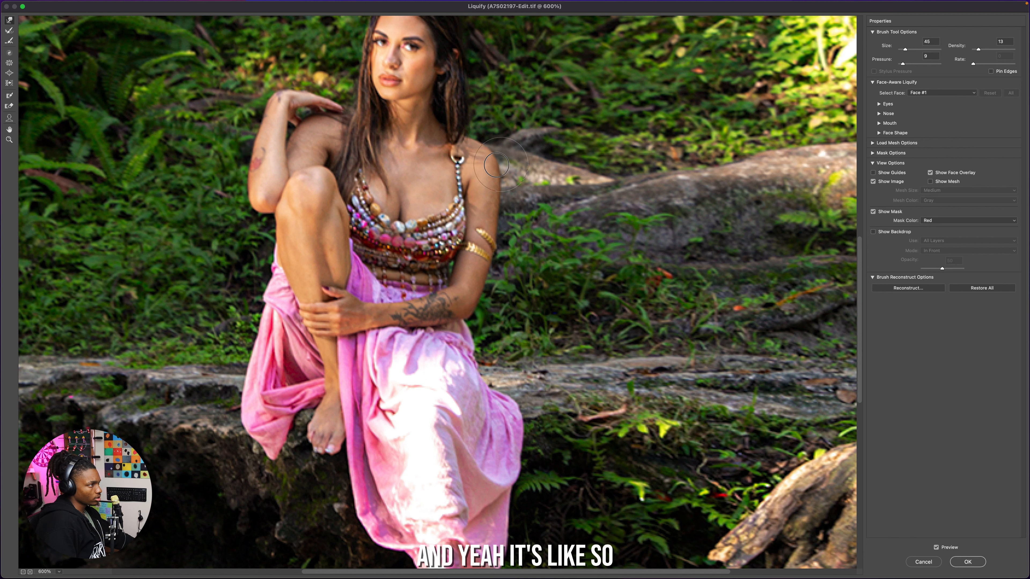
pyautogui.moveTo(500, 288)
pyautogui.mouseDown()
pyautogui.moveTo(491, 153)
pyautogui.moveTo(416, 209)
pyautogui.mouseUp()
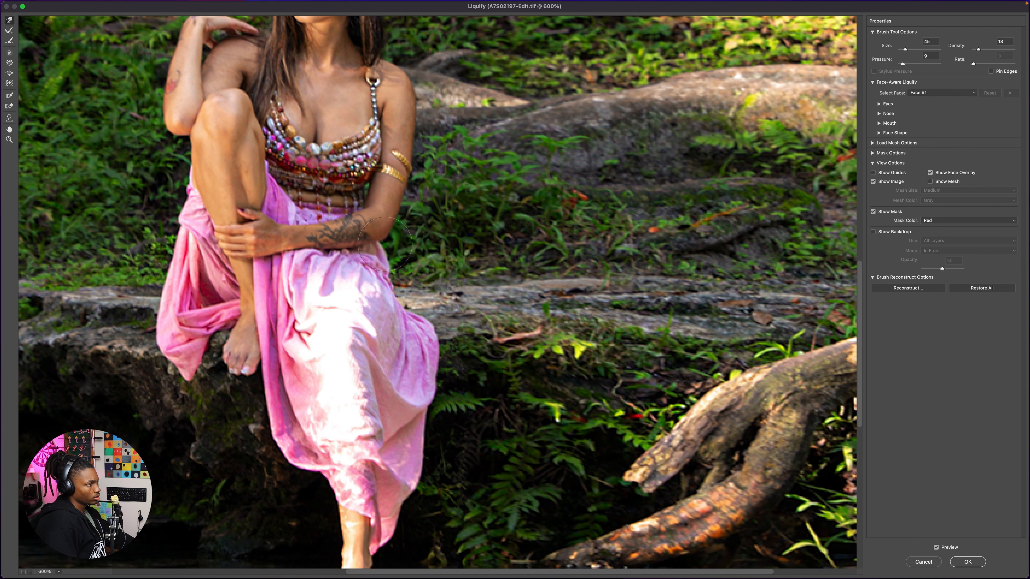
pyautogui.moveTo(440, 72)
pyautogui.mouseDown()
pyautogui.moveTo(541, 223)
pyautogui.moveTo(581, 224)
pyautogui.mouseUp()
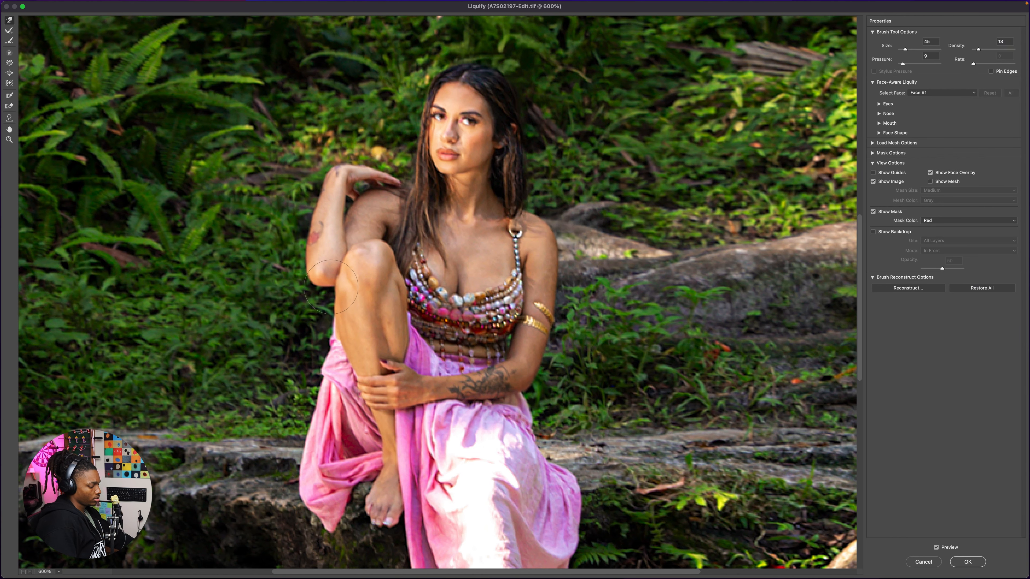
# - Set the Liquify brush size to 30, apply the Liquify adjustments to Layer 1 copy, and fit the whole photo in view
pyautogui.press('[')
pyautogui.press('[')
pyautogui.press('[')
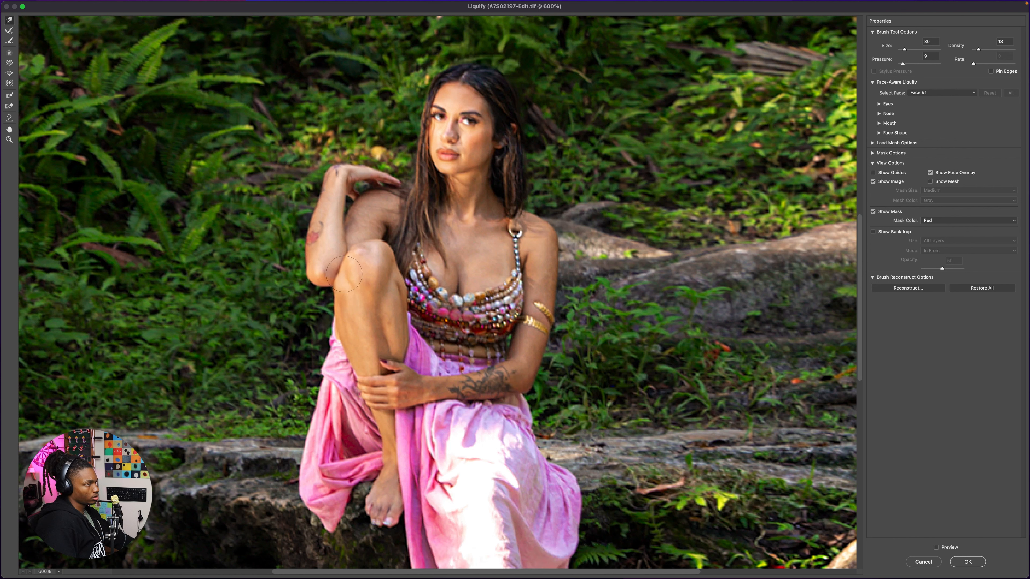
pyautogui.press('[')
pyautogui.press('[')
pyautogui.press('[')
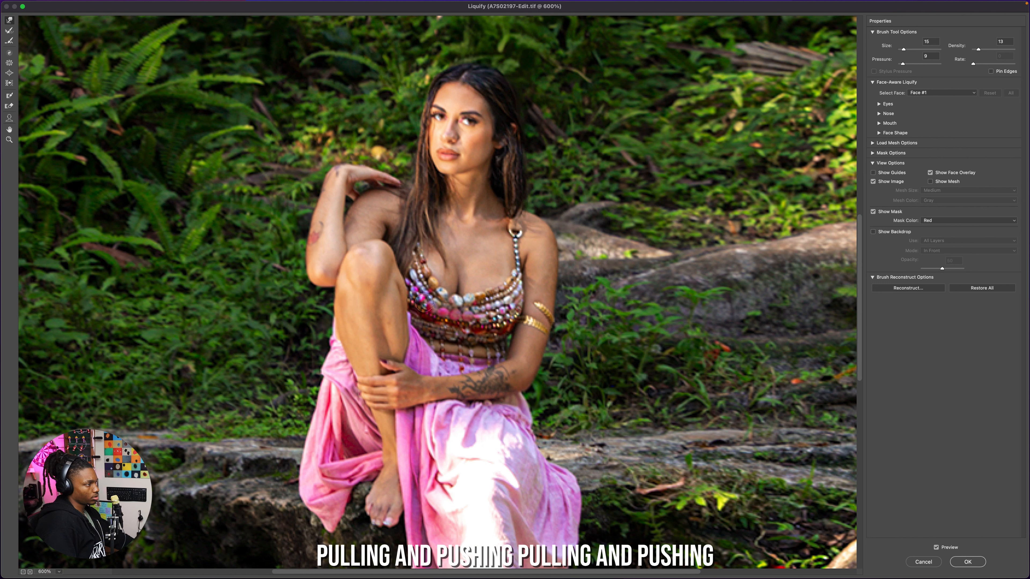
pyautogui.press('[')
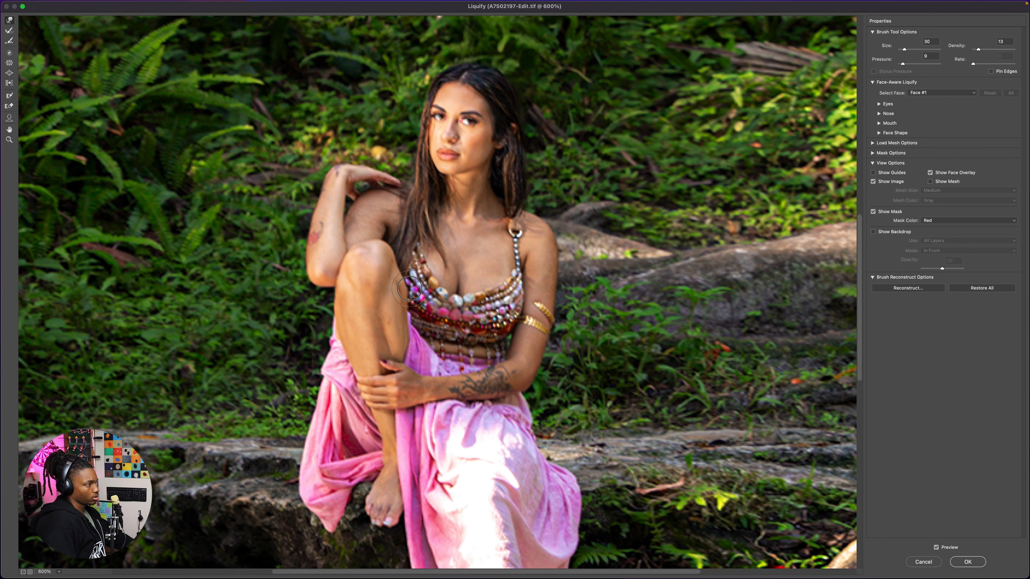
pyautogui.press('super+0')
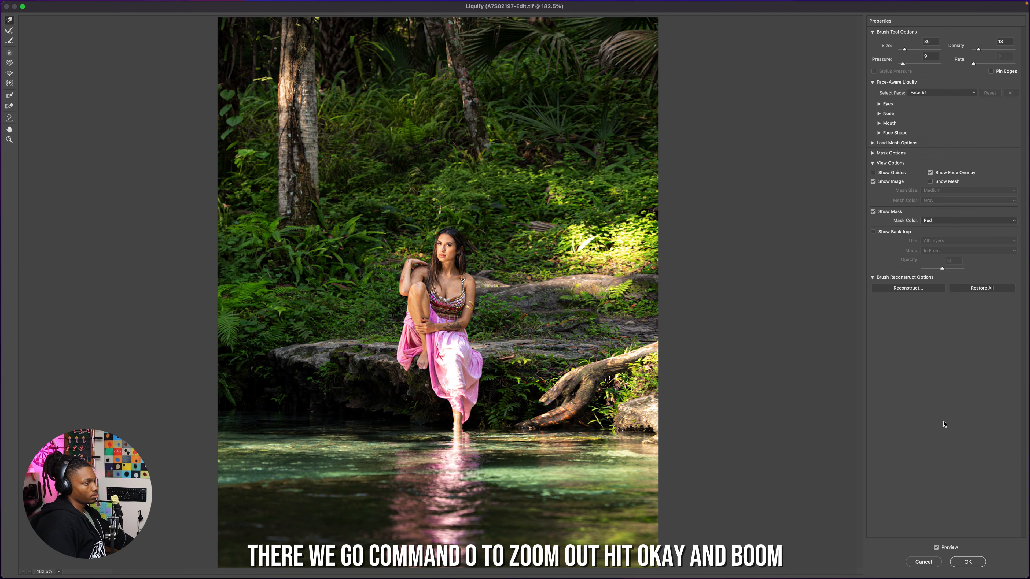
pyautogui.click(968, 562)
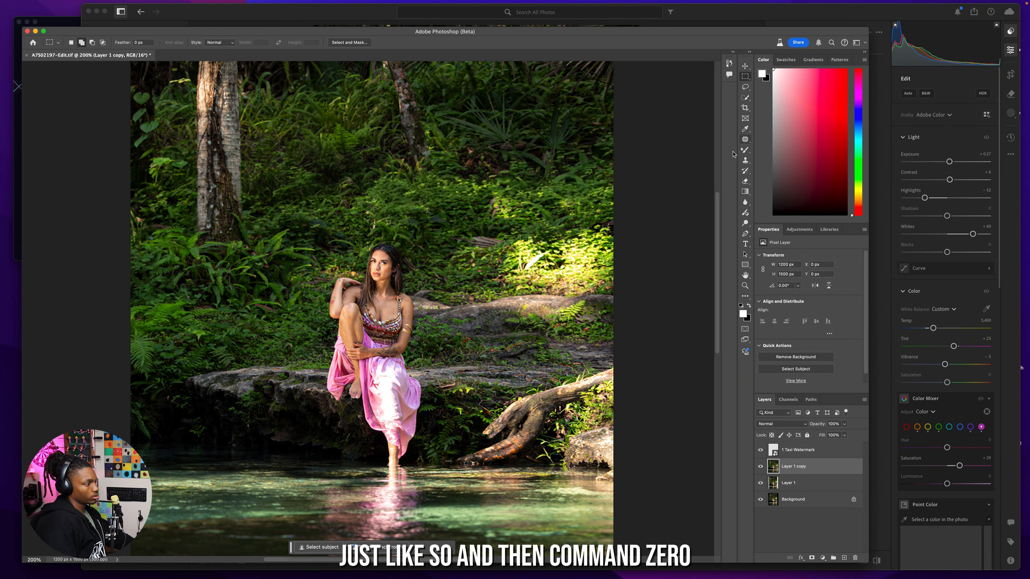
pyautogui.press('super+0')
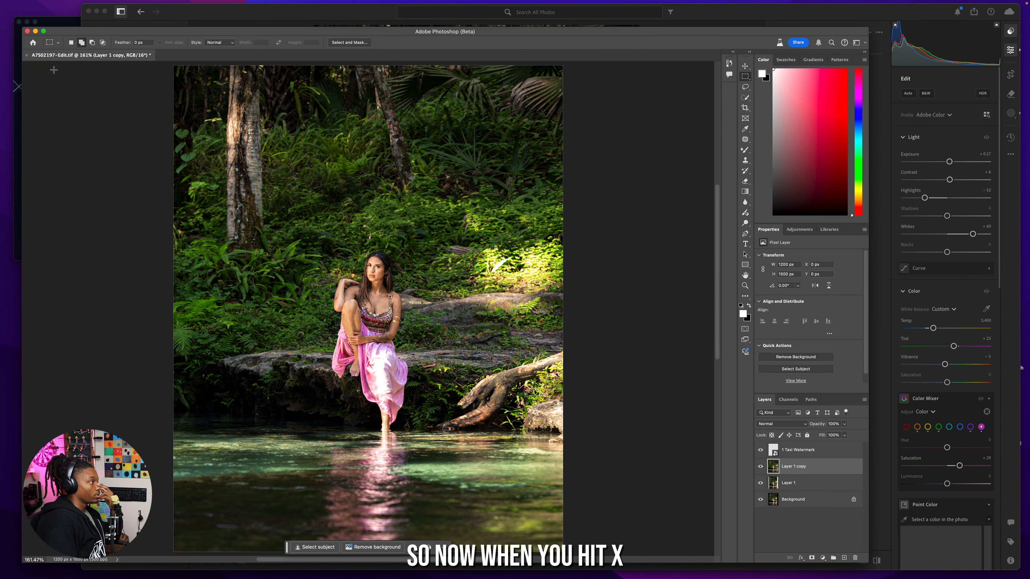
# - Close A7S02197-Edit.tif, saving its changes and accepting the save options
pyautogui.click(26, 56)
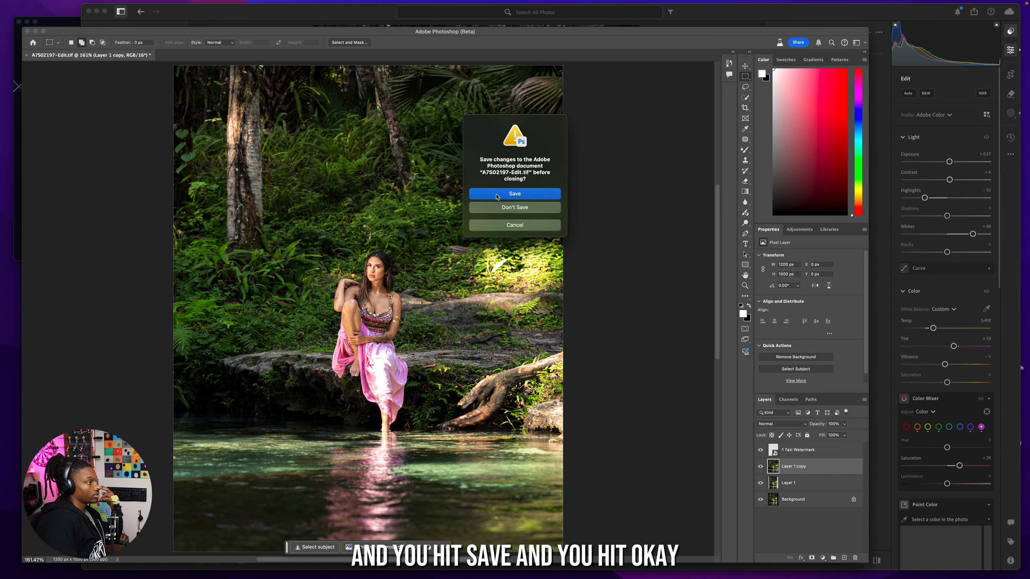
pyautogui.press('Return')
pyautogui.click(524, 102)
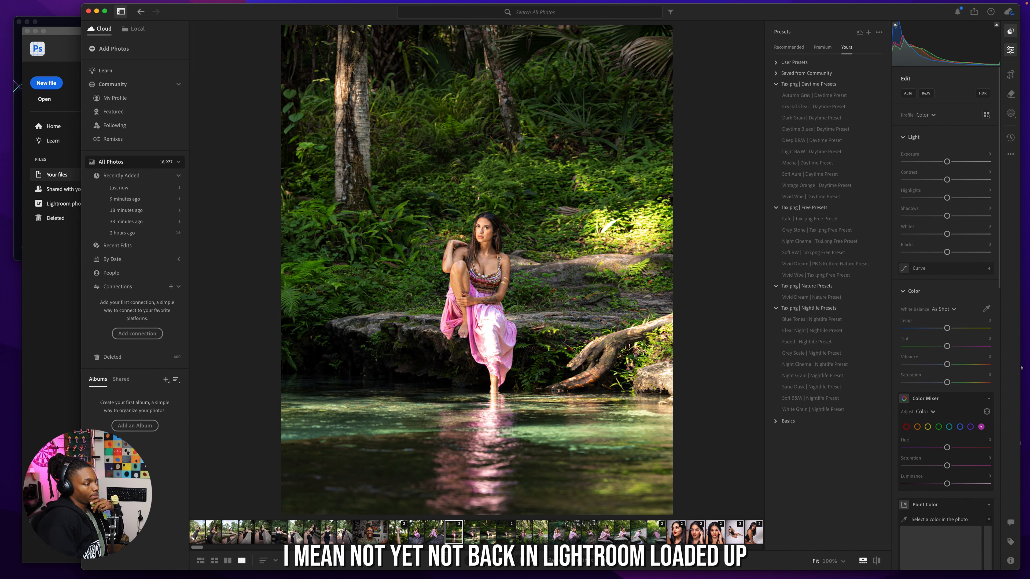
# - In Lightroom, select the photo of the woman in the pink skirt seated between rocks and create a Subject mask
pyautogui.click(538, 535)
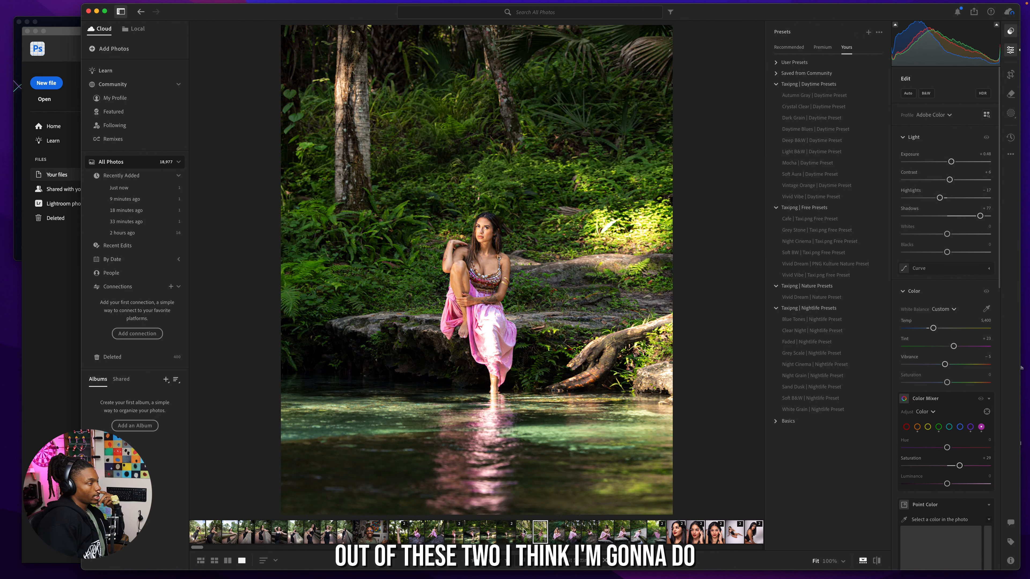
pyautogui.click(523, 533)
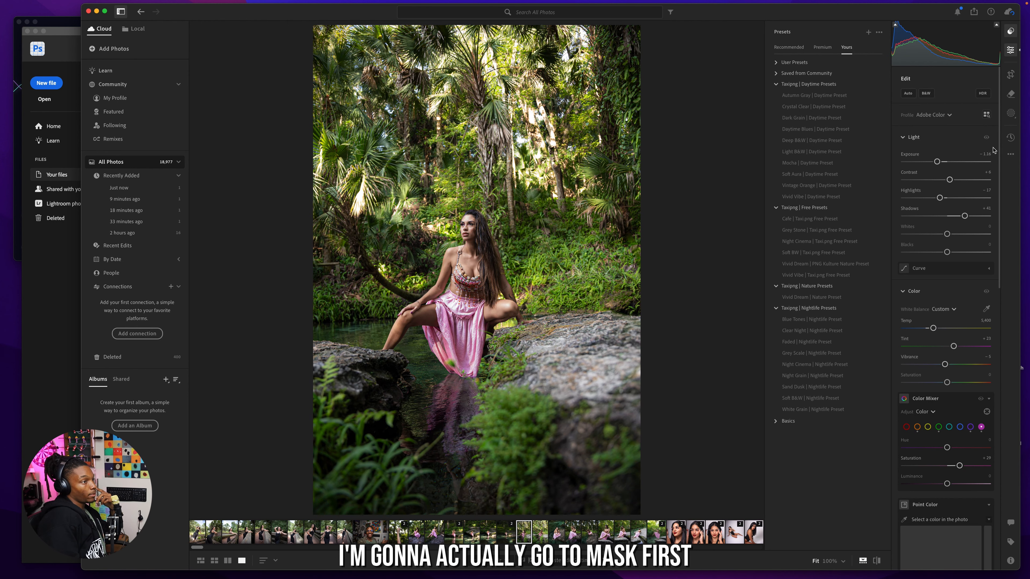
pyautogui.click(1011, 113)
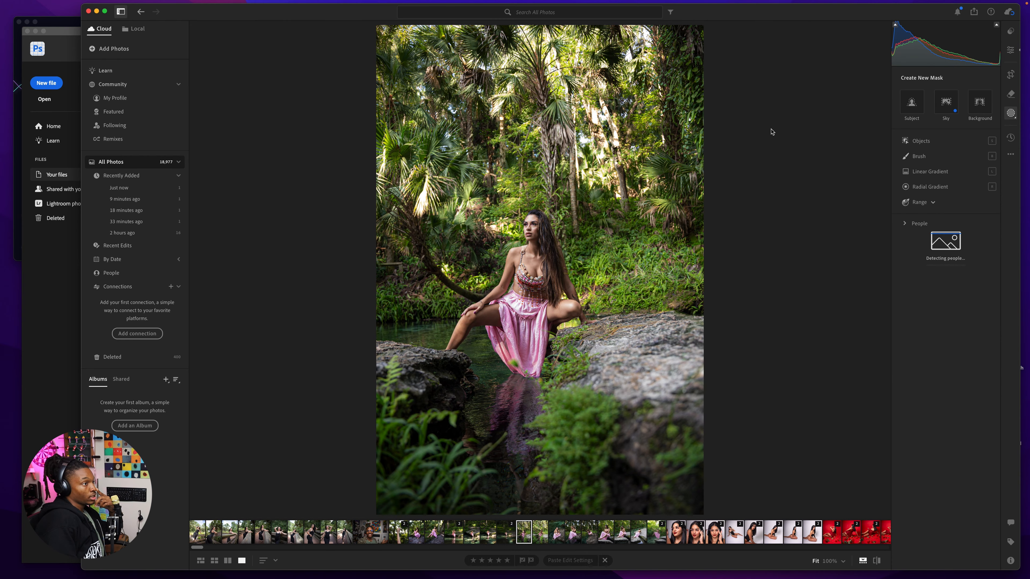
pyautogui.click(908, 107)
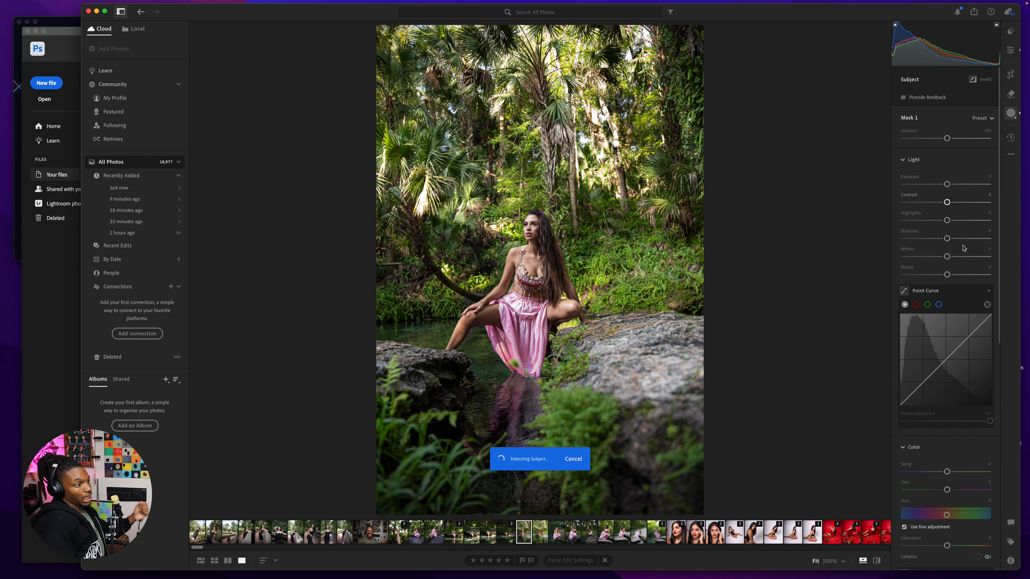
# - Brighten the woman's Subject mask with exposure +0.24 and shadows +33
pyautogui.click(964, 239)
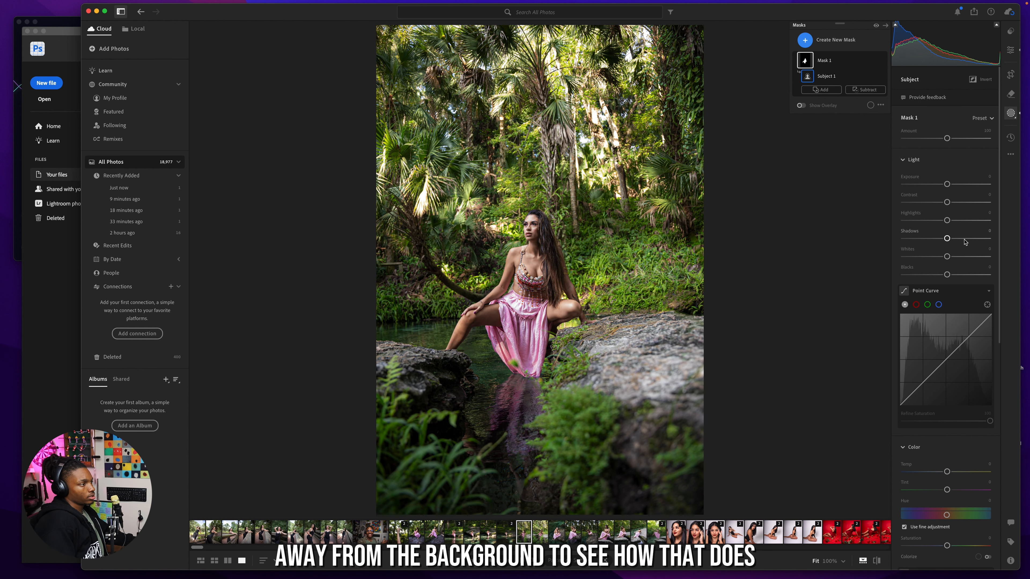
pyautogui.moveTo(948, 188); pyautogui.dragTo(952, 188)
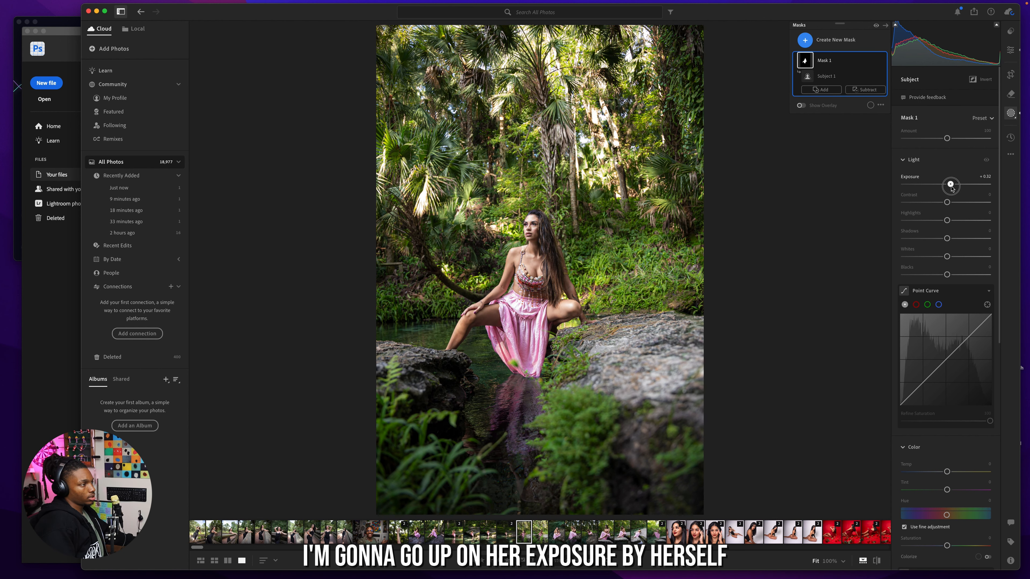
pyautogui.moveTo(947, 238); pyautogui.dragTo(963, 240)
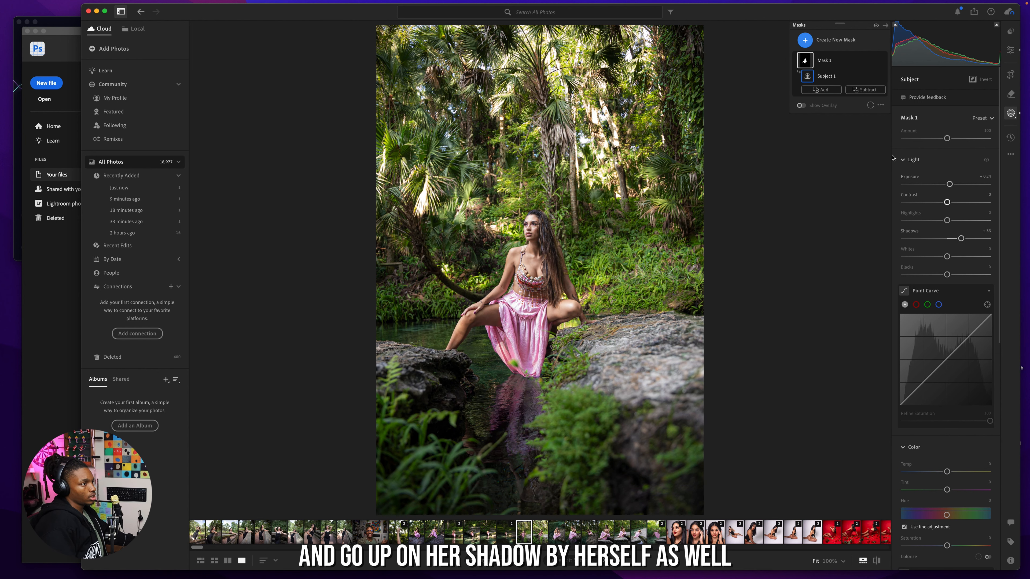
# - Create a Background mask and set its exposure to -0.24, shadows to +44 and highlights to -24
pyautogui.click(806, 41)
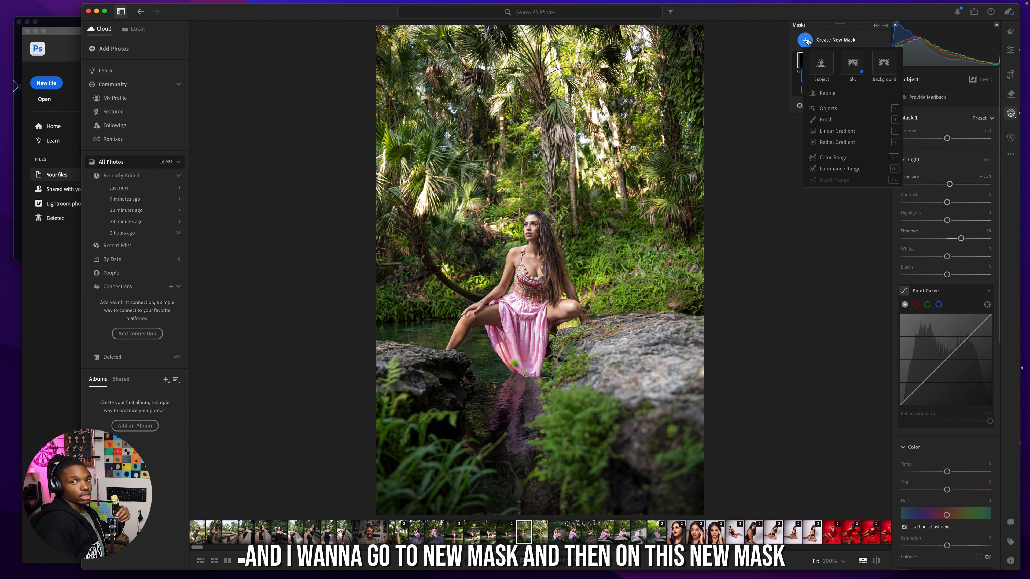
pyautogui.click(757, 144)
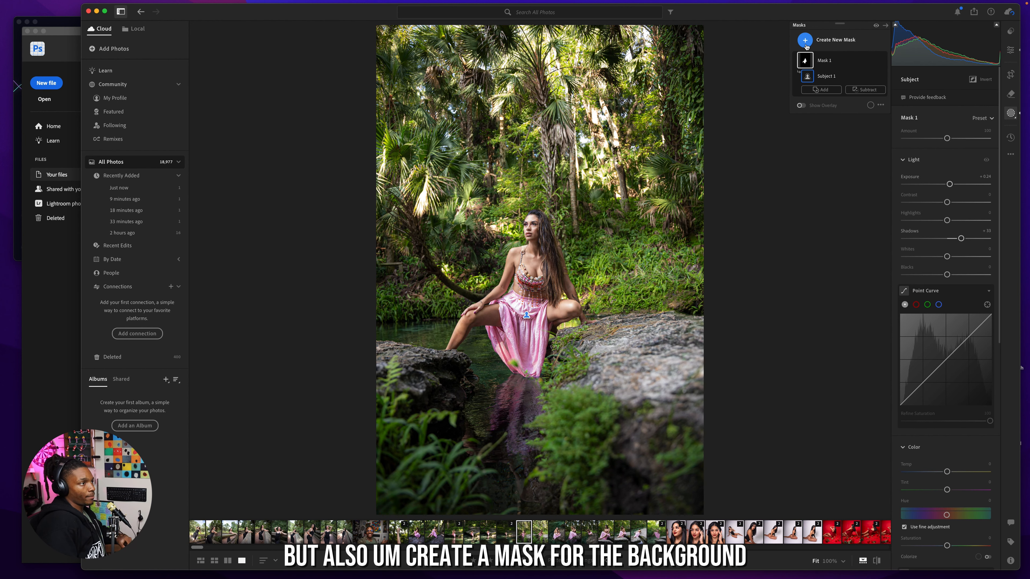
pyautogui.click(827, 39)
pyautogui.click(884, 67)
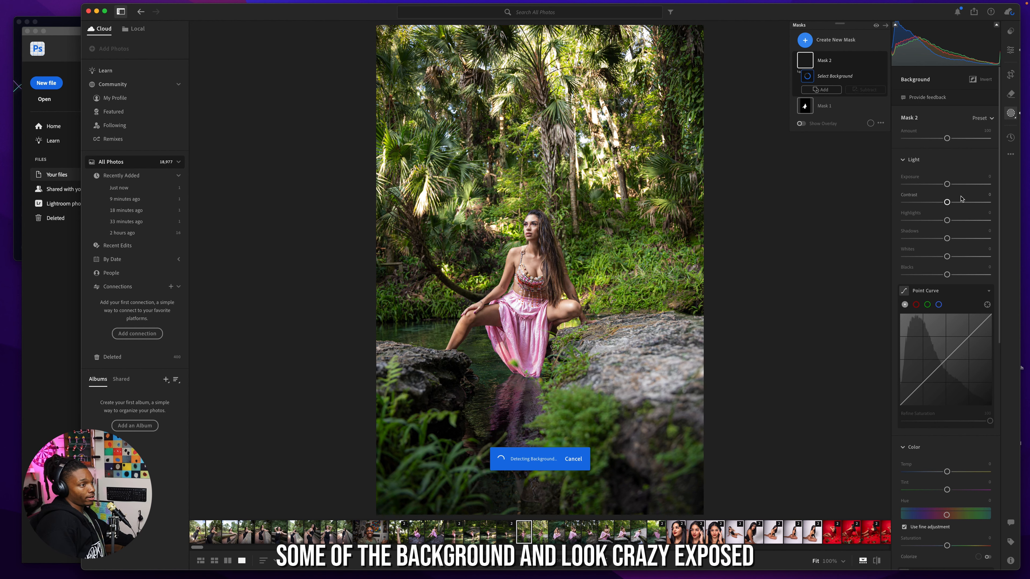
pyautogui.moveTo(949, 186)
pyautogui.mouseDown()
pyautogui.moveTo(937, 186)
pyautogui.moveTo(949, 187)
pyautogui.mouseUp()
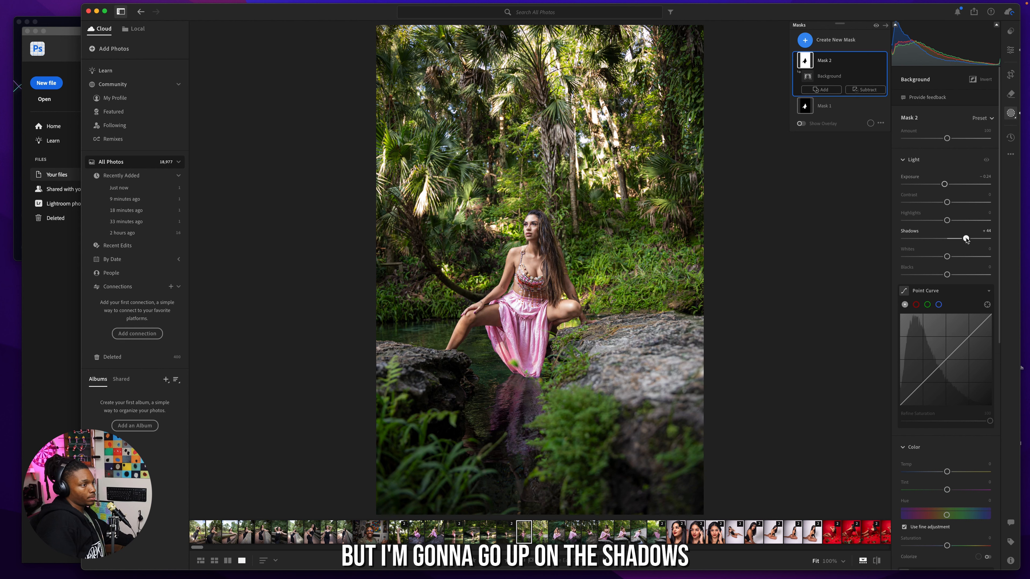
pyautogui.moveTo(947, 238); pyautogui.dragTo(967, 240)
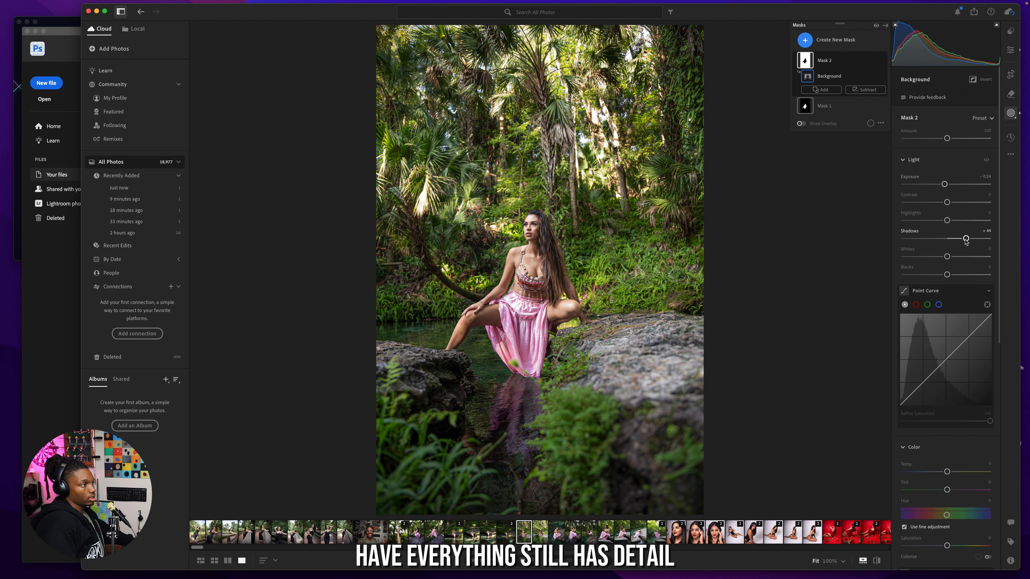
pyautogui.click(937, 221)
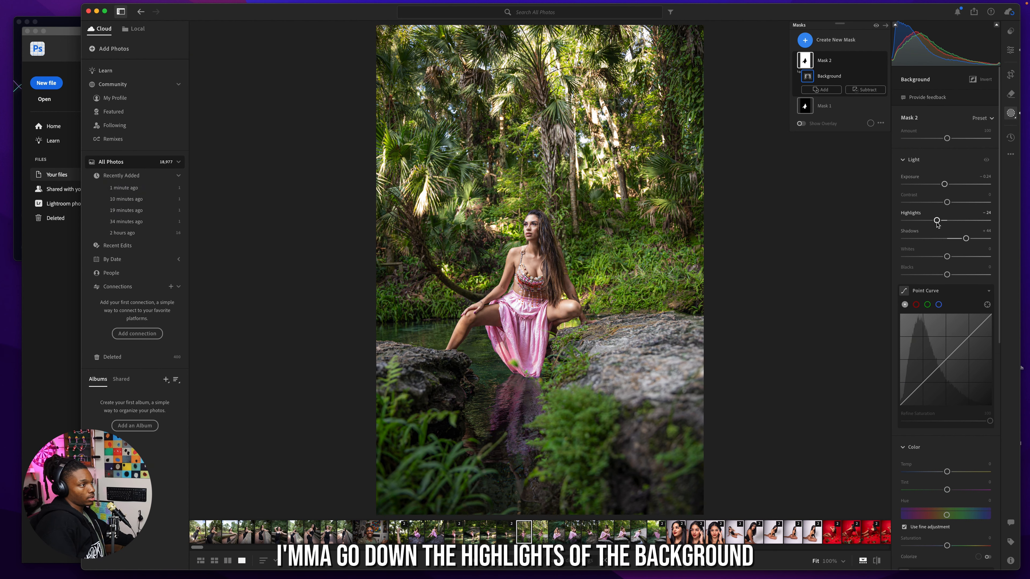
# - Soften the background by lowering the Background mask's clarity to -37
pyautogui.scroll(-10, 942, 334)
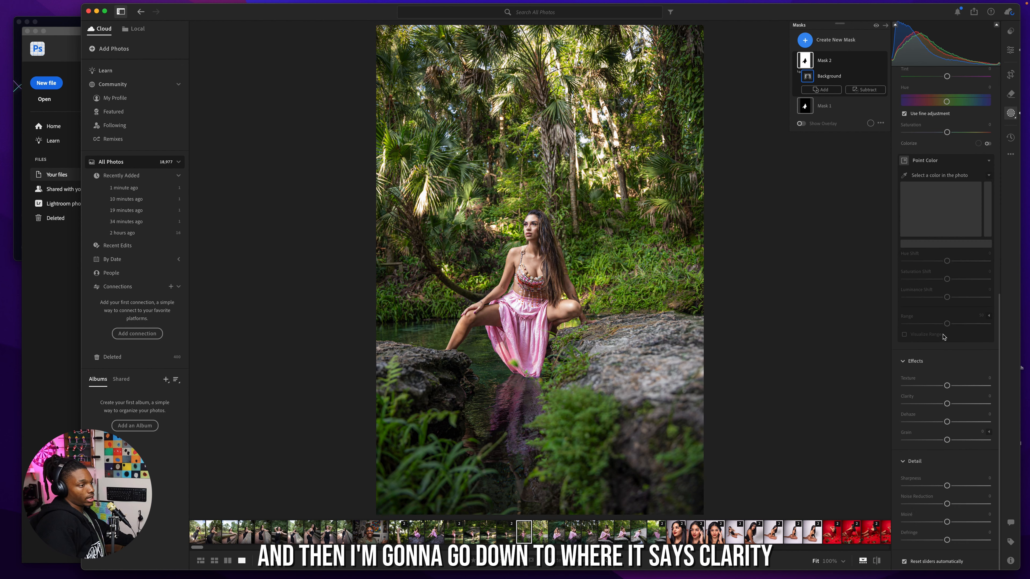
pyautogui.moveTo(937, 403); pyautogui.dragTo(932, 405)
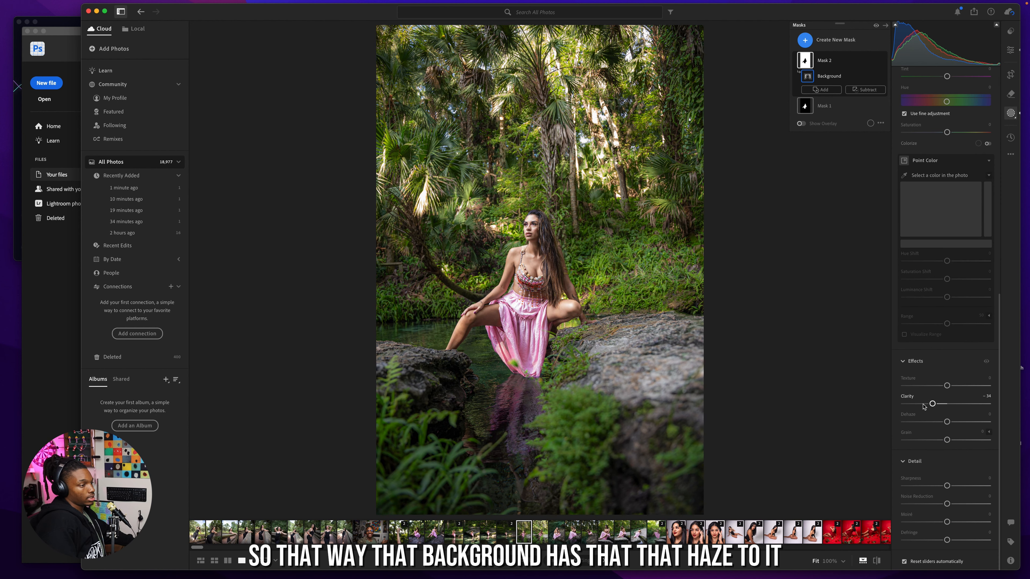
pyautogui.moveTo(933, 405); pyautogui.dragTo(931, 404)
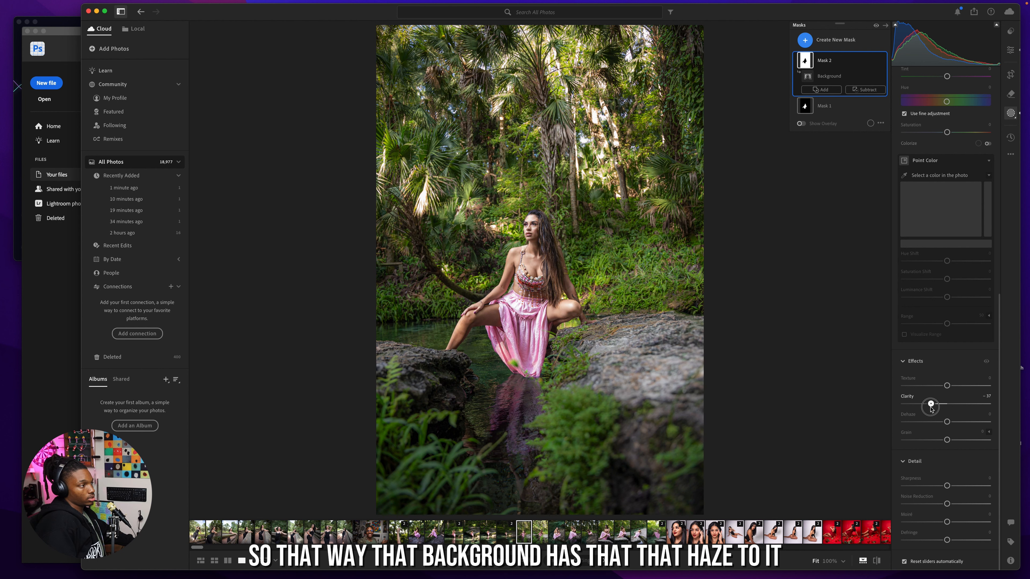
# - Raise the Background mask's shadows to +54 and its exposure to -0.12
pyautogui.scroll(10, 954, 223)
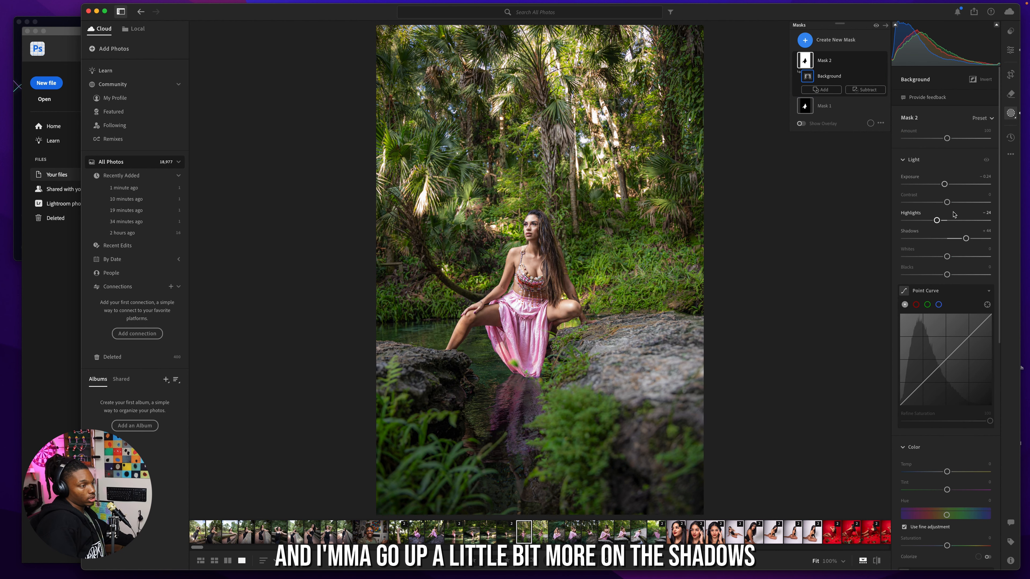
pyautogui.moveTo(966, 239); pyautogui.dragTo(970, 238)
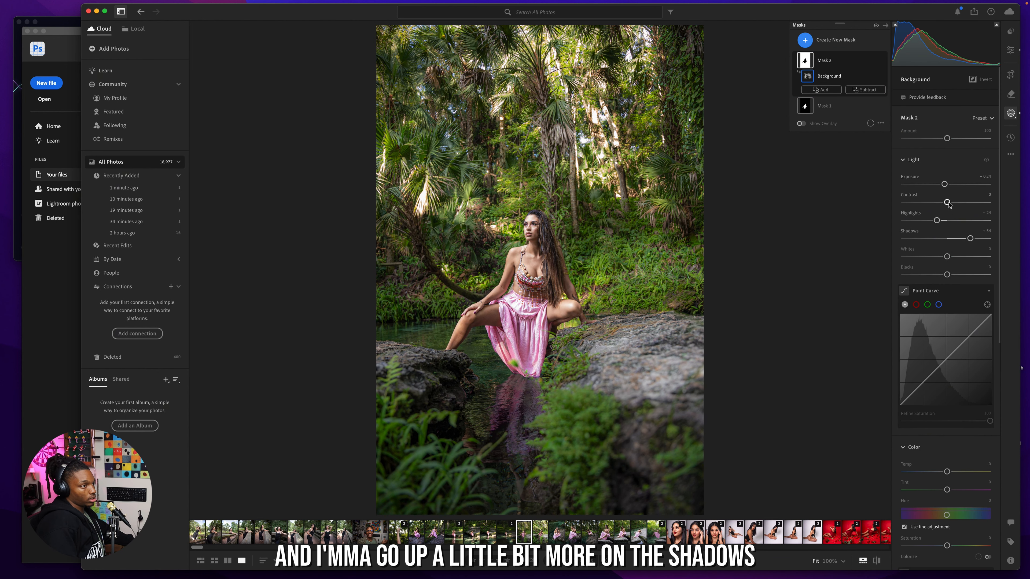
pyautogui.moveTo(944, 184); pyautogui.dragTo(946, 186)
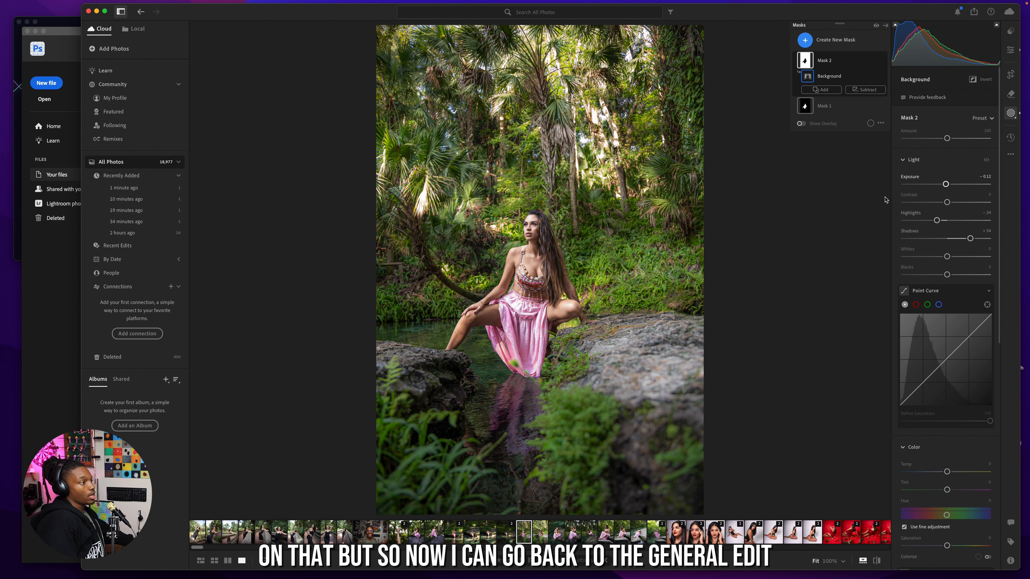
# - Return to the general edit settings and raise the yellow saturation to +22 in the Color Mixer
pyautogui.click(1011, 50)
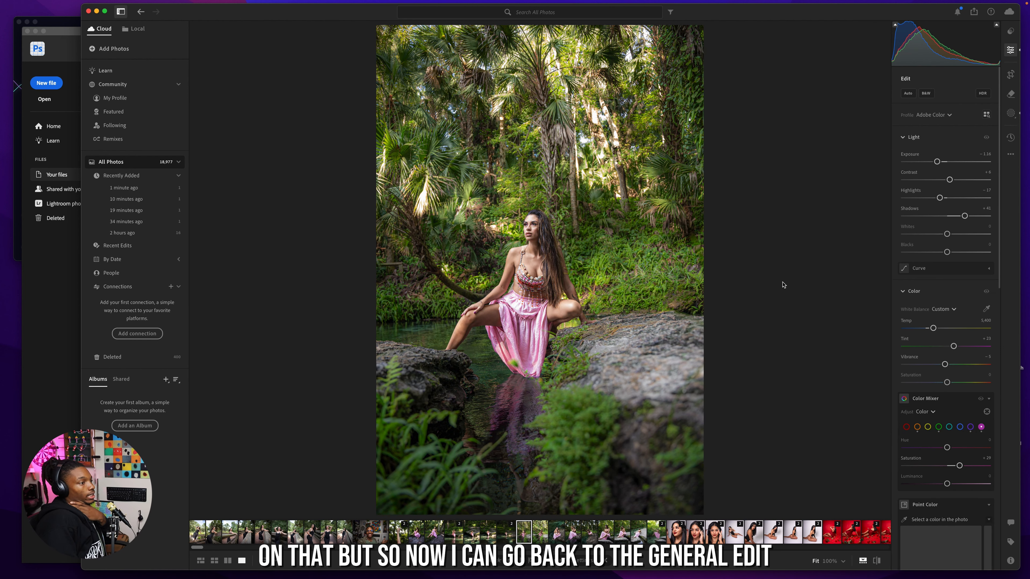
pyautogui.click(938, 427)
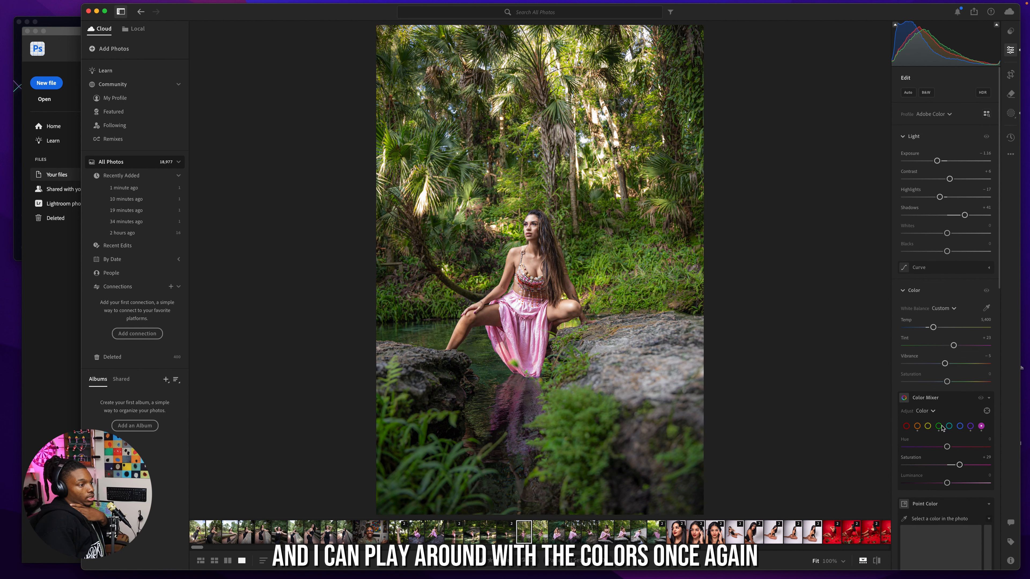
pyautogui.click(963, 467)
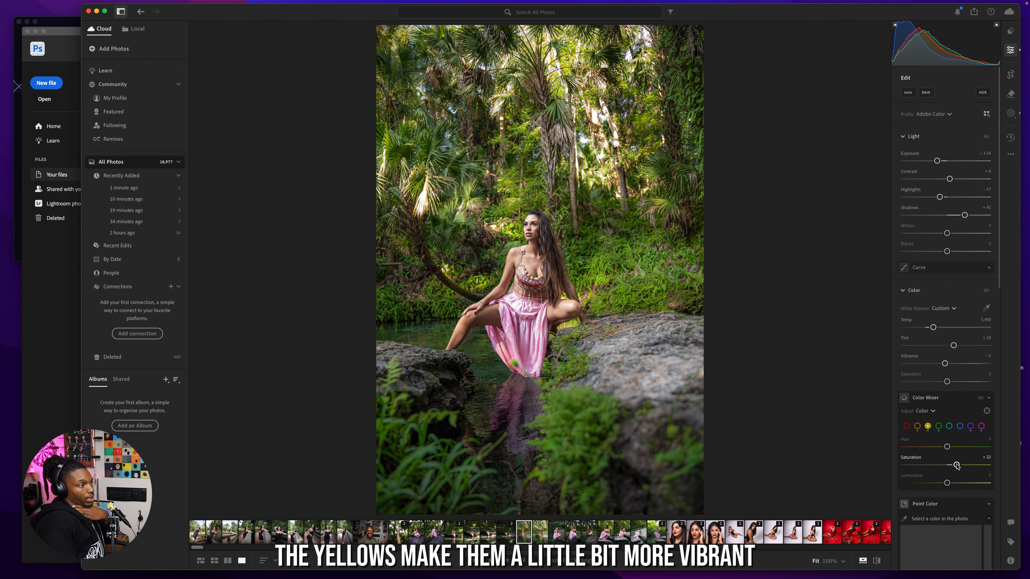
# - Send the forest portrait to Photoshop for editing and duplicate its background layer twice
pyautogui.rightClick(515, 255)
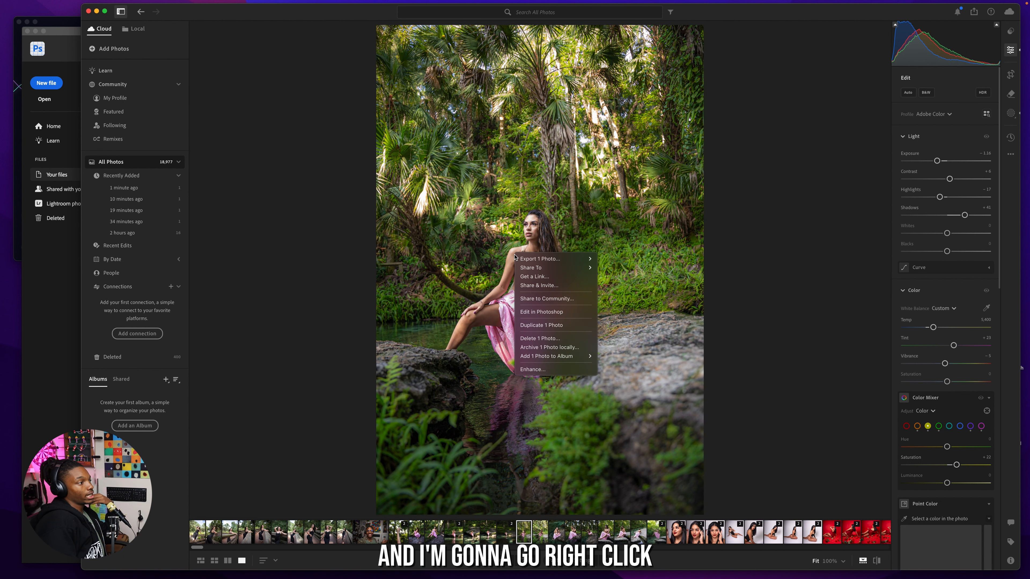
pyautogui.click(551, 313)
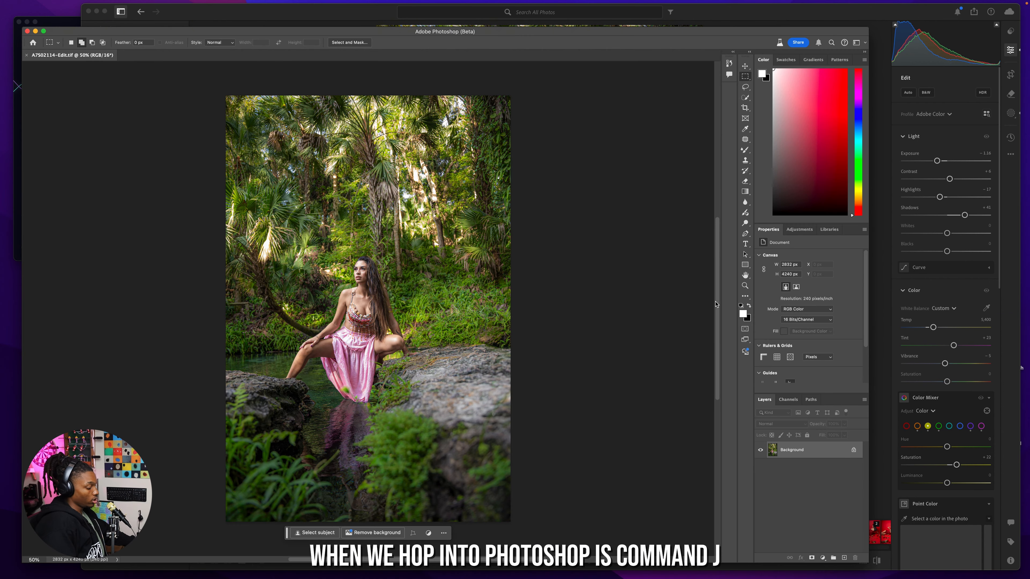
pyautogui.press('super+j')
pyautogui.press('super+j')
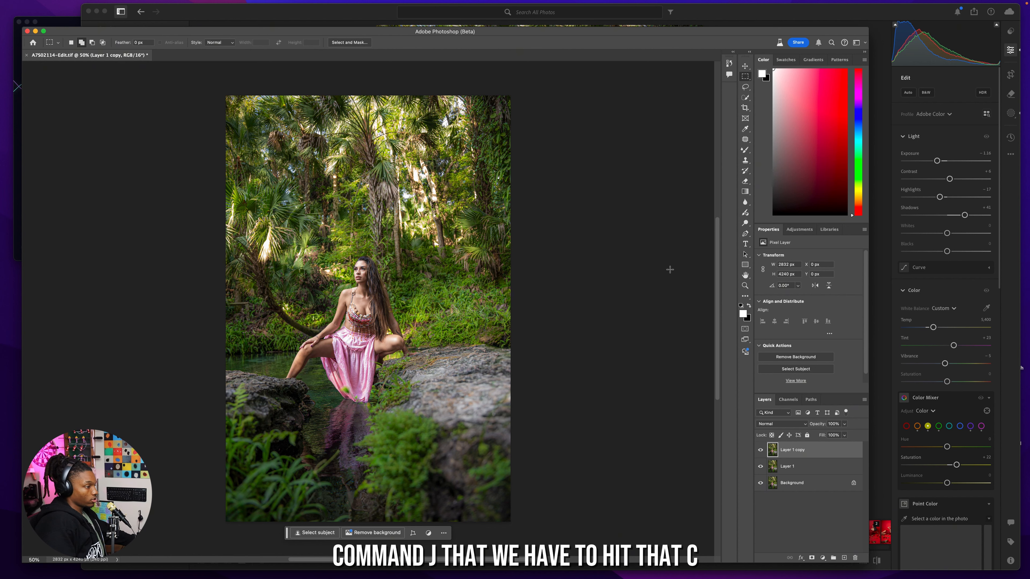
# - Crop the image to 4 x 5 in at 300 ppi, extending the canvas beyond both sides and keeping the subject off-center
pyautogui.press('c')
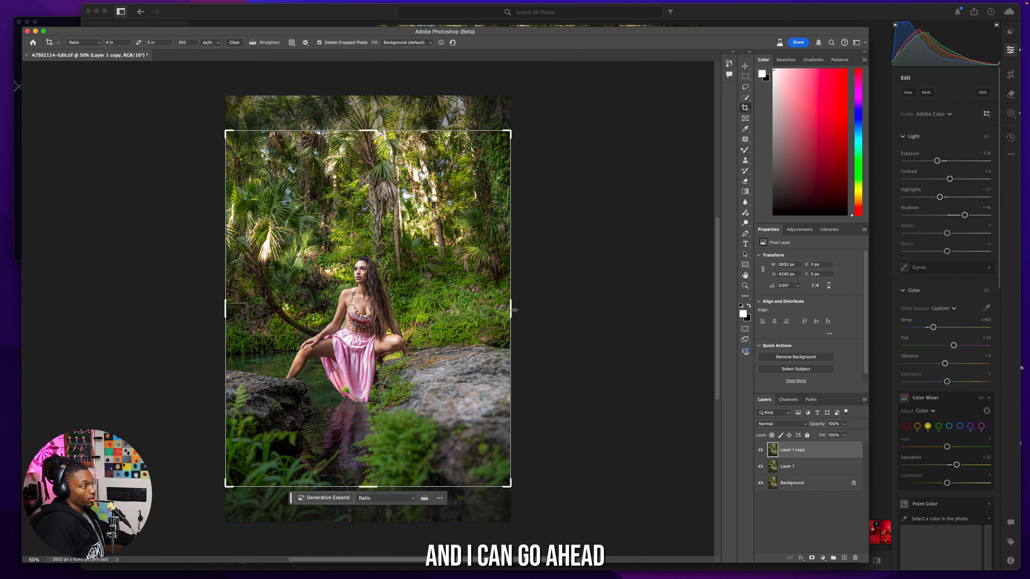
pyautogui.moveTo(510, 308); pyautogui.dragTo(540, 306)
pyautogui.moveTo(443, 310); pyautogui.dragTo(477, 312)
pyautogui.moveTo(575, 247); pyautogui.dragTo(575, 266)
pyautogui.press('super+z')
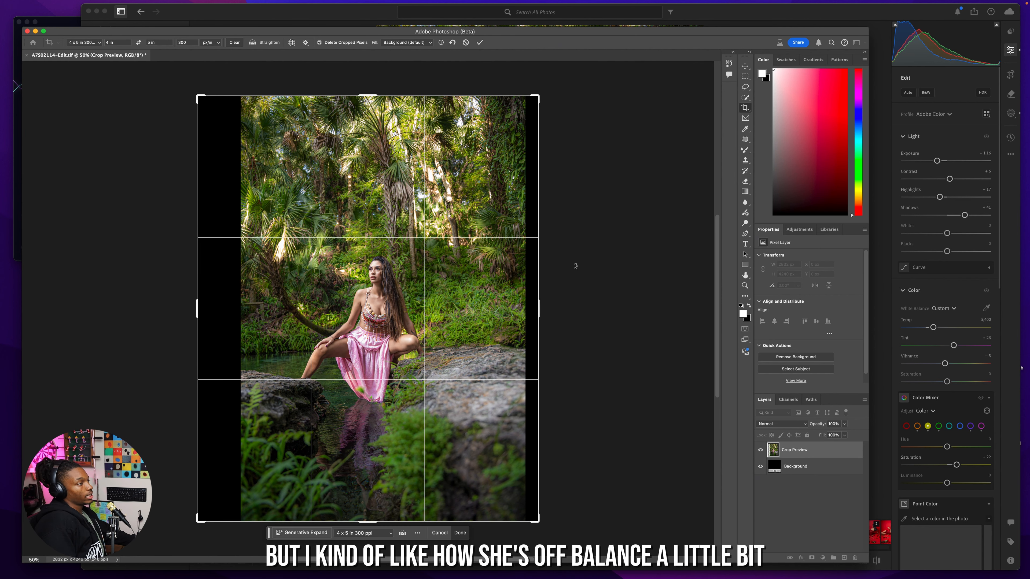
pyautogui.moveTo(475, 285); pyautogui.dragTo(474, 285)
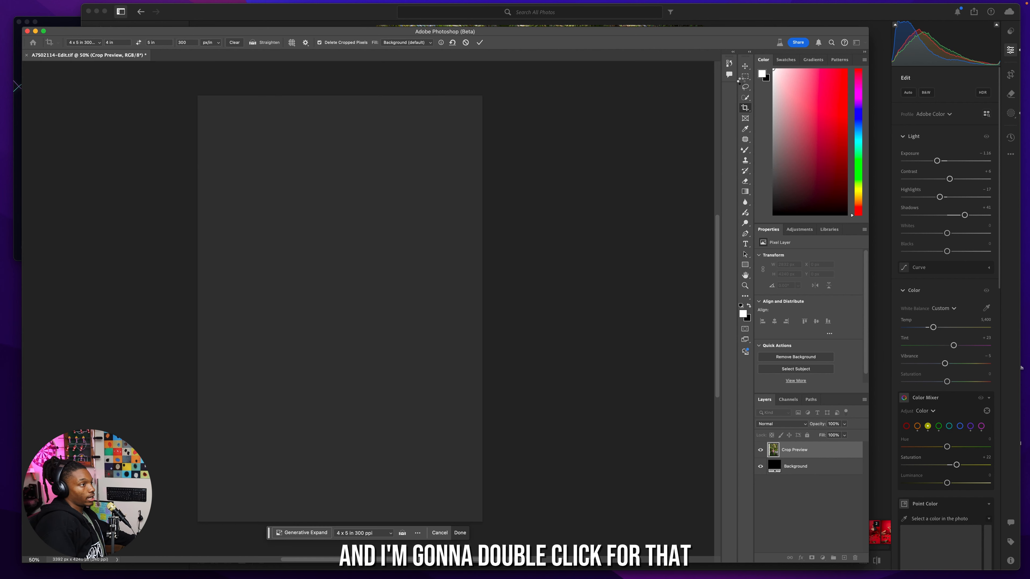
# - Select the scenery right of the subject at full image height, stretch it outward over the empty canvas strip, and deselect
pyautogui.press('m')
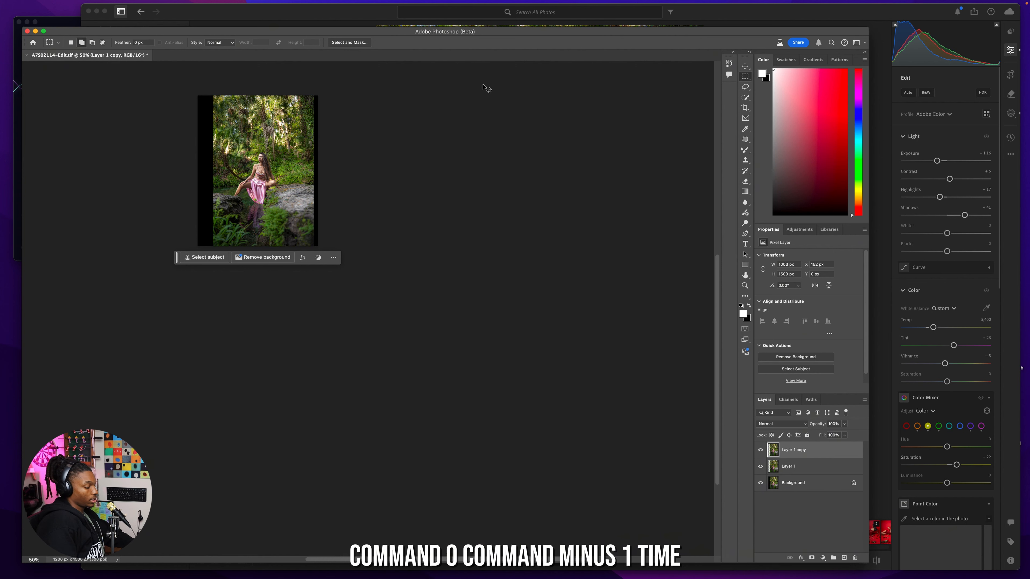
pyautogui.press('super+0')
pyautogui.press('super+minus')
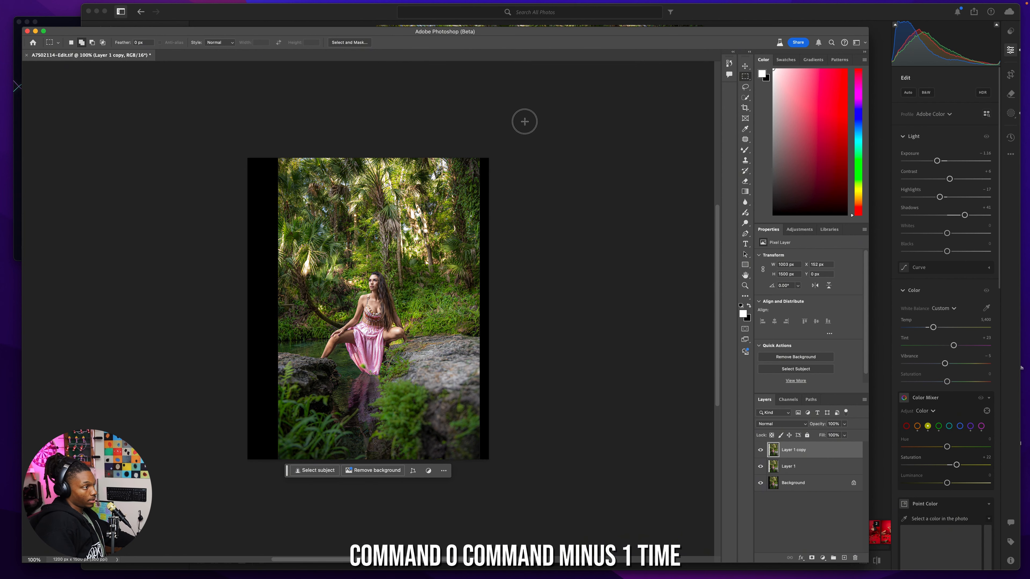
pyautogui.moveTo(490, 157); pyautogui.dragTo(416, 512)
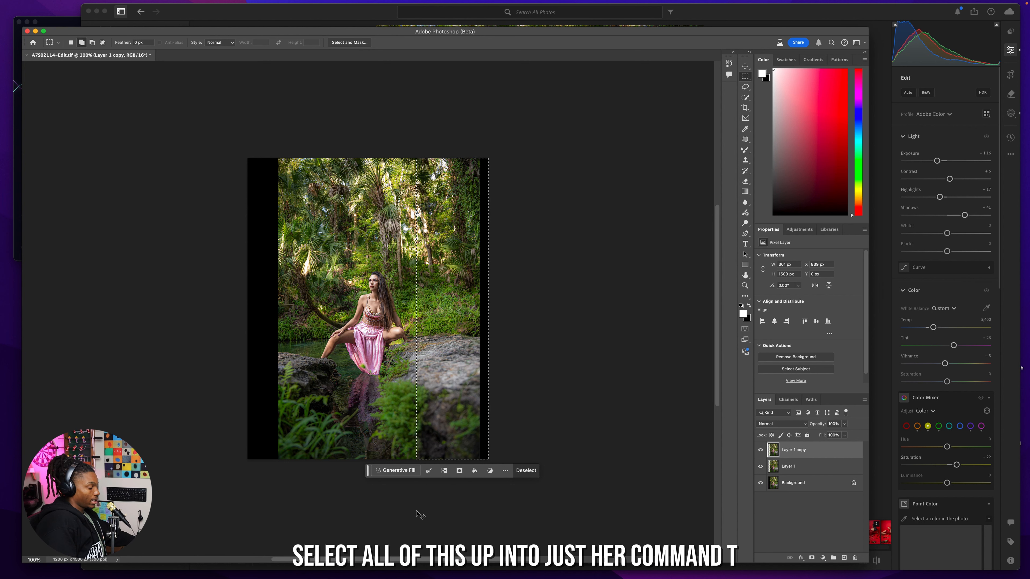
pyautogui.press('super+t')
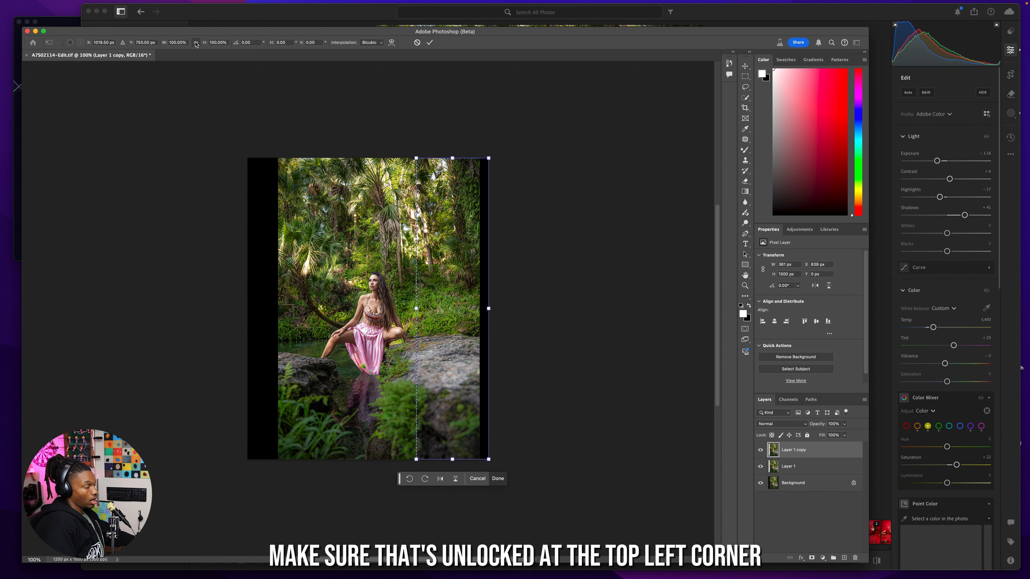
pyautogui.moveTo(488, 308); pyautogui.dragTo(499, 310)
pyautogui.press('Return')
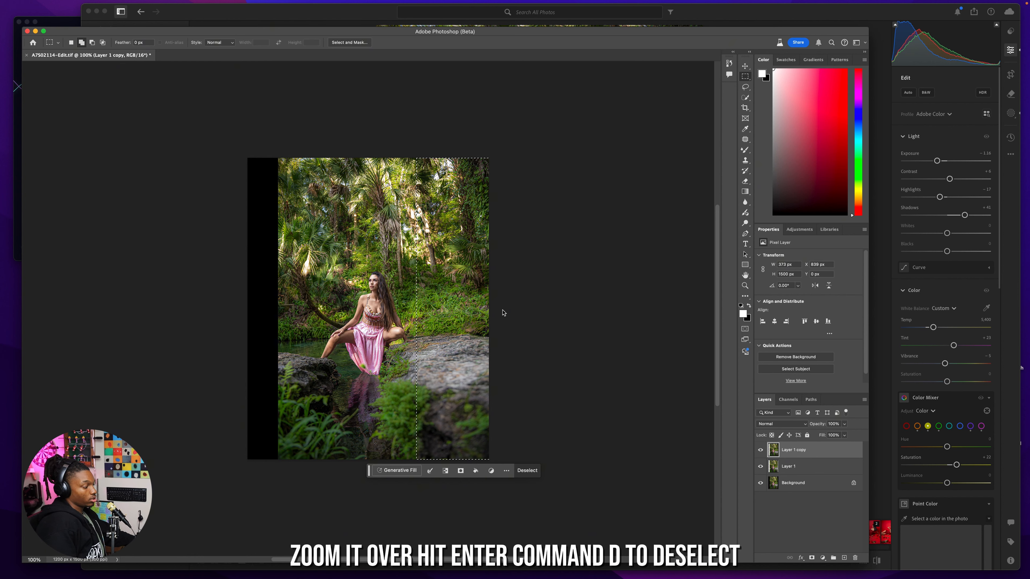
pyautogui.press('super+d')
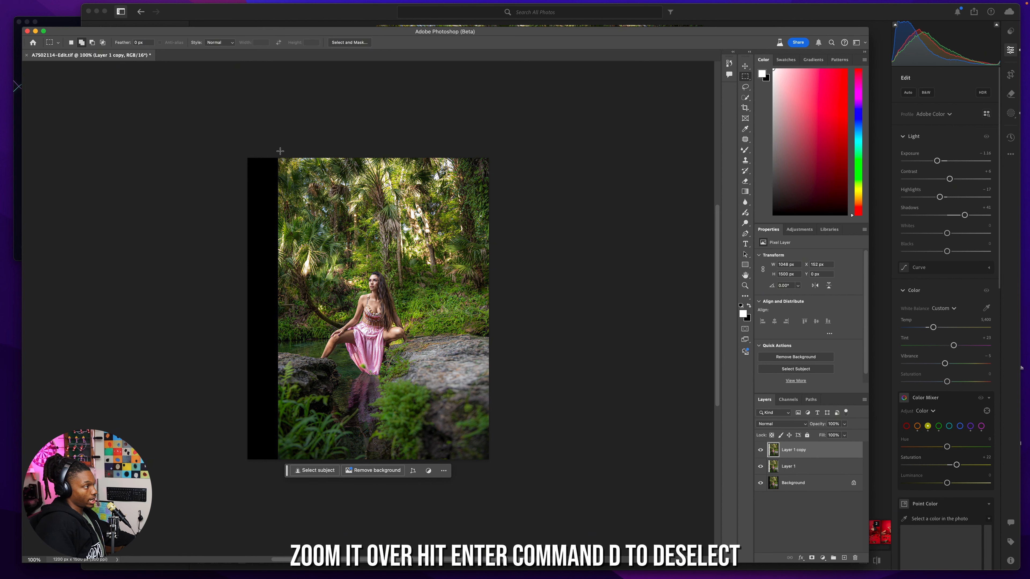
# - Select the area left of the subject's leg, stretch it outward to about 422 px wide, and deselect
pyautogui.moveTo(246, 157); pyautogui.dragTo(319, 488)
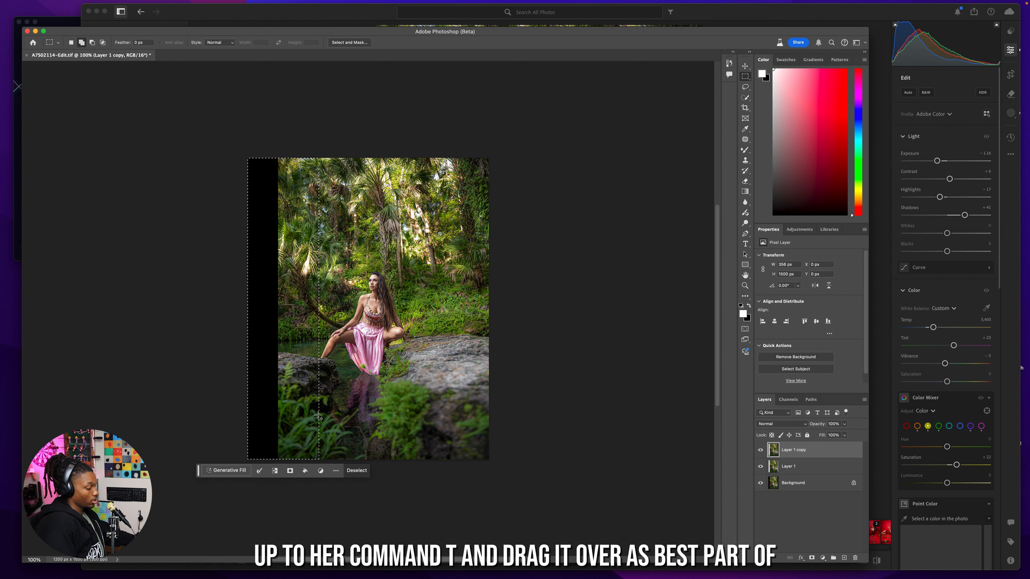
pyautogui.press('super+t')
pyautogui.moveTo(246, 314)
pyautogui.mouseDown()
pyautogui.moveTo(198, 315)
pyautogui.moveTo(232, 319)
pyautogui.mouseUp()
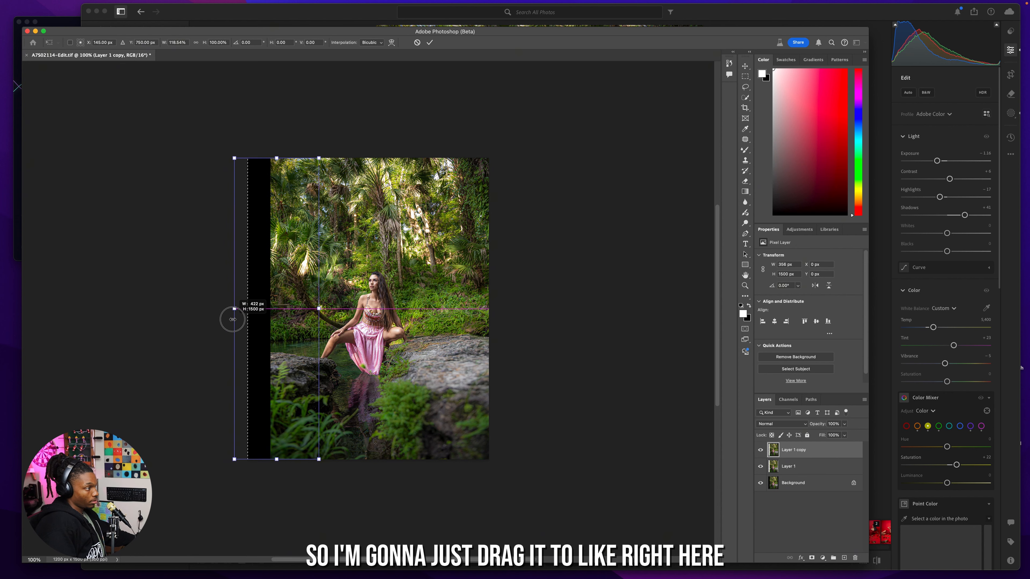
pyautogui.doubleClick(295, 242)
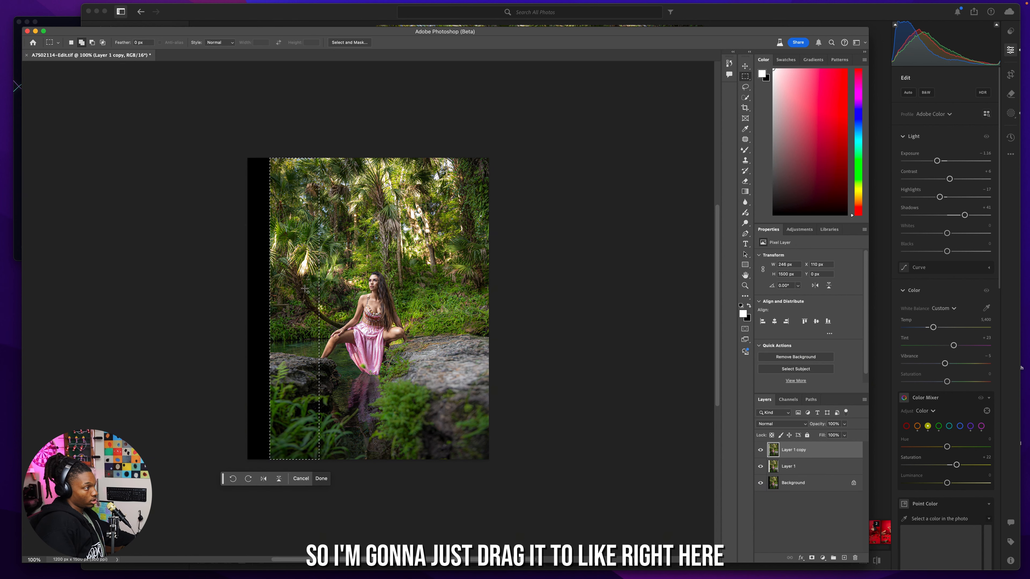
pyautogui.press('super+d')
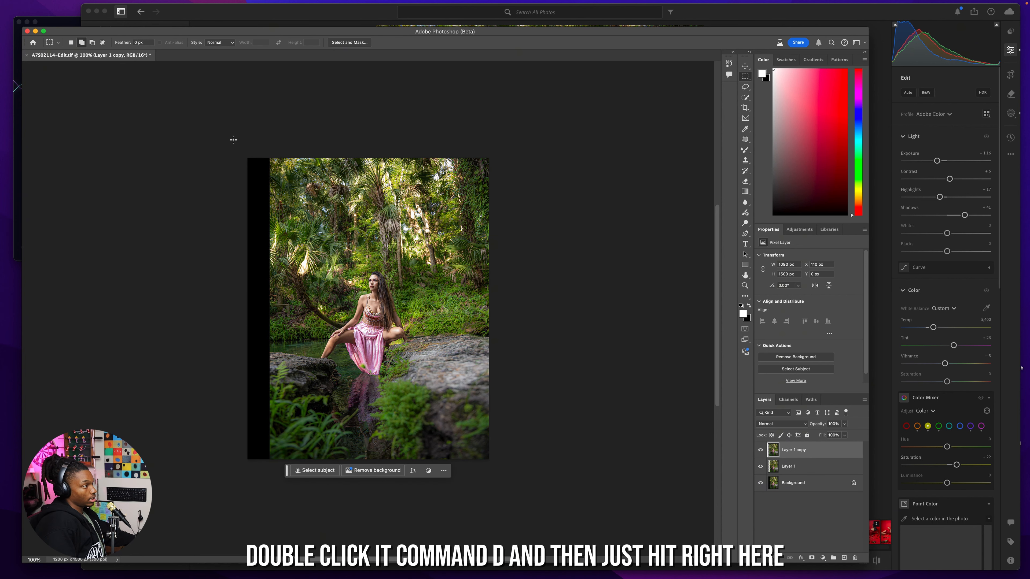
# - Try to fill the remaining black strip at the image's left edge with Generative Fill, using a selection about 127 px wide
pyautogui.moveTo(248, 158); pyautogui.dragTo(261, 269)
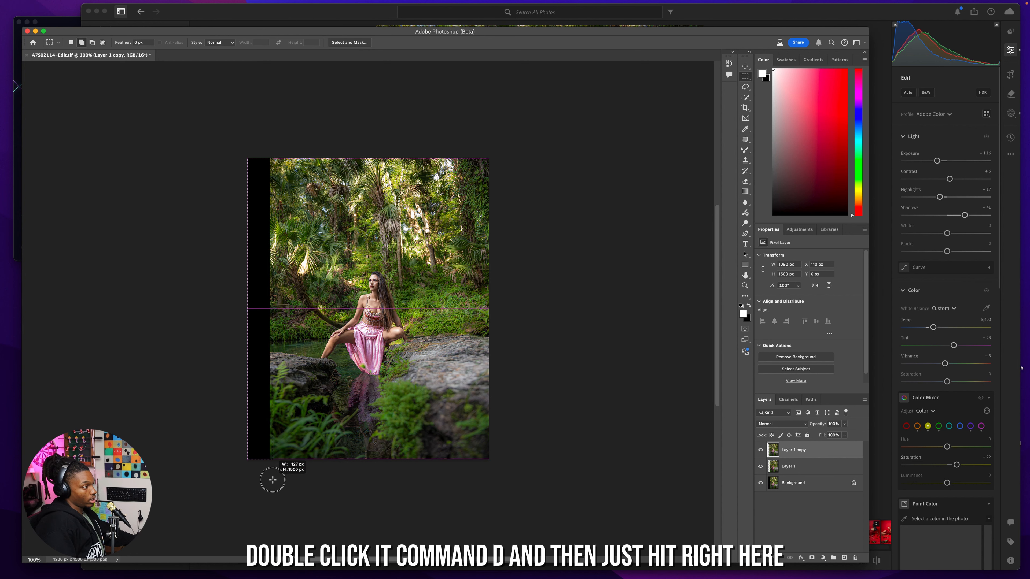
pyautogui.moveTo(273, 479); pyautogui.dragTo(272, 480)
pyautogui.click(203, 471)
pyautogui.click(348, 471)
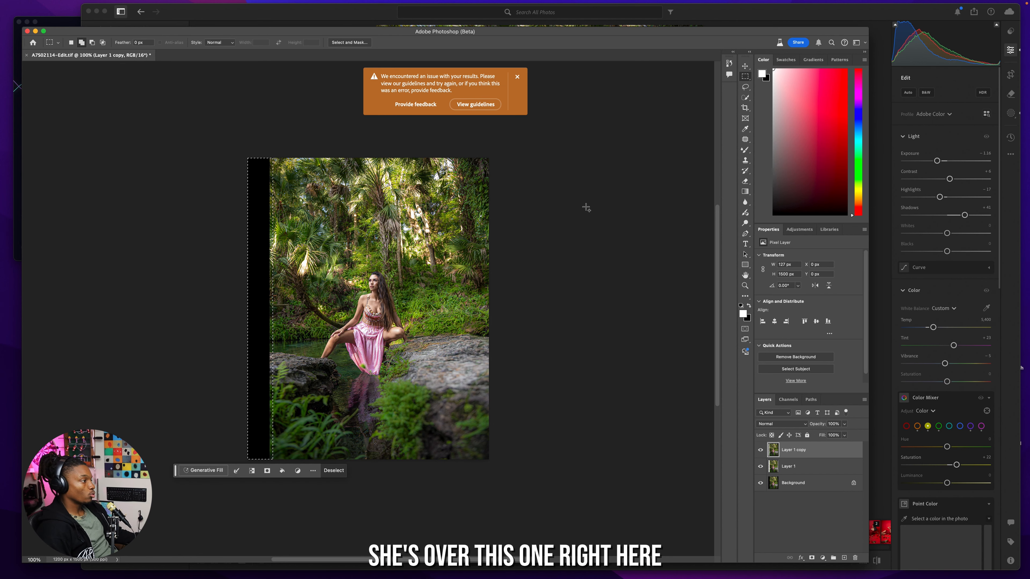
pyautogui.click(260, 292)
# - Reselect the area left of the leg, stretch it to about 144% width to cover the black strip, and deselect
pyautogui.moveTo(255, 482); pyautogui.dragTo(319, 139)
pyautogui.press('super+t')
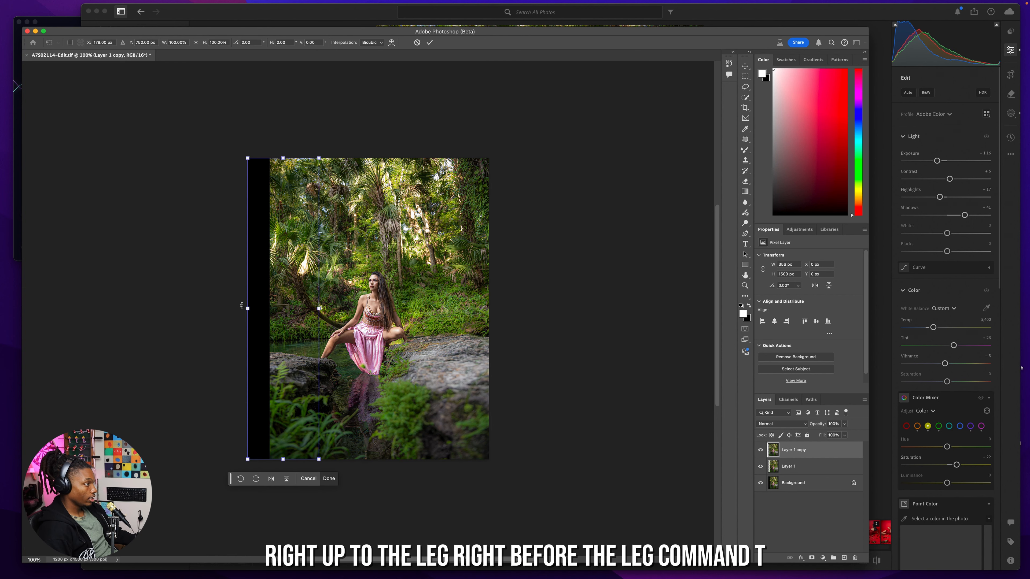
pyautogui.moveTo(248, 309); pyautogui.dragTo(215, 309)
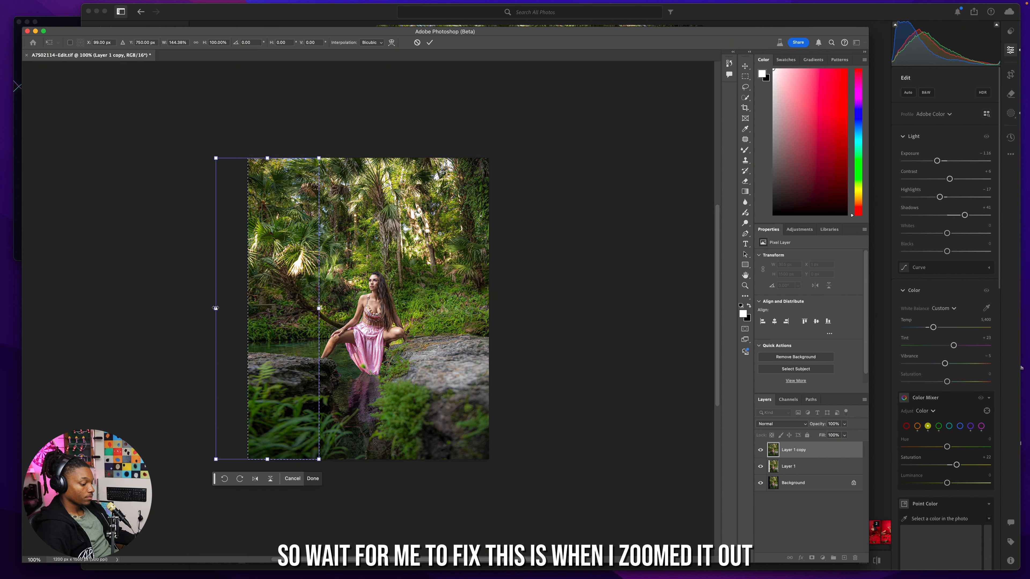
pyautogui.press('Return')
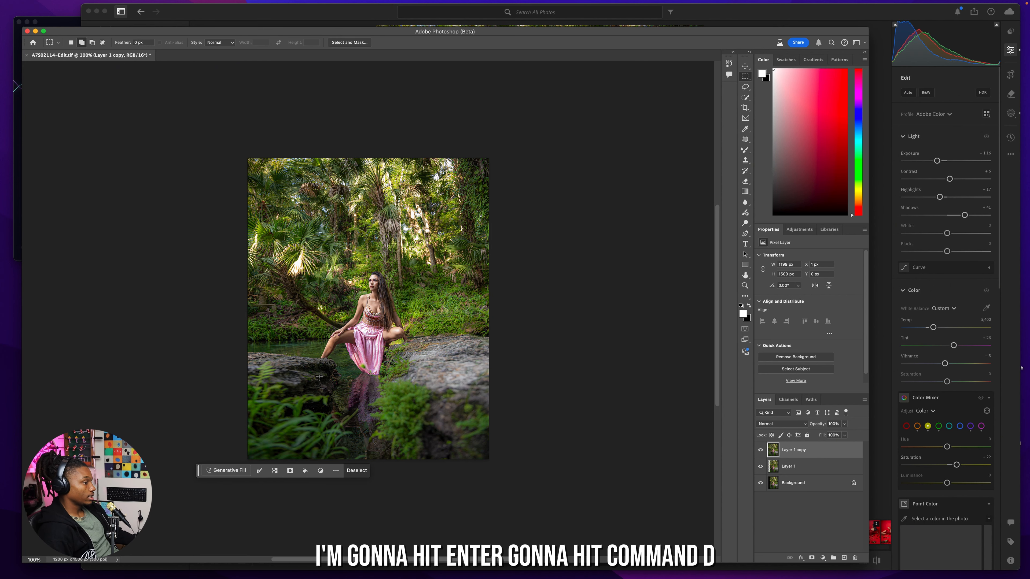
pyautogui.press('super+d')
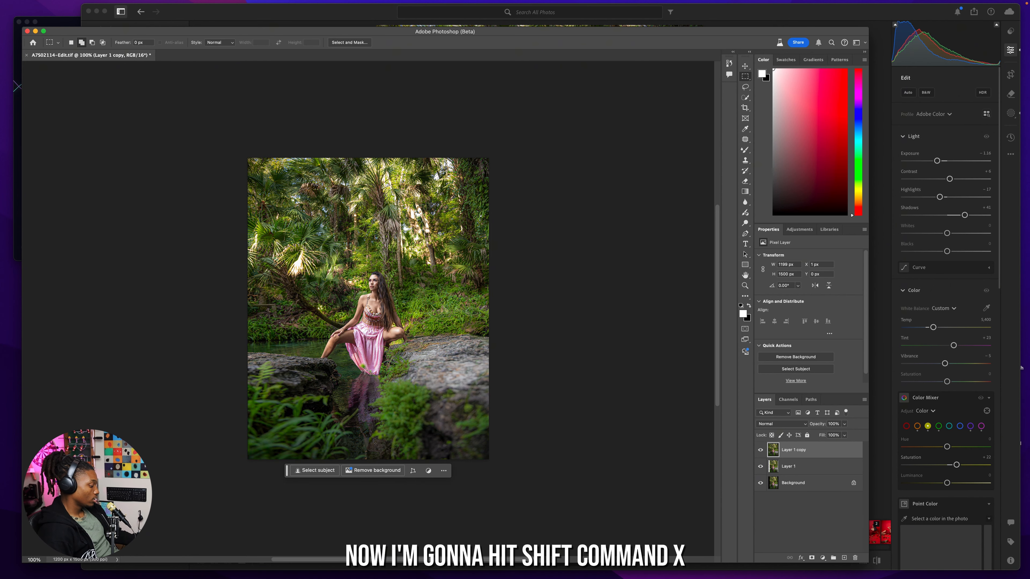
# - Open Liquify on the top layer, enlarge the Forward Warp brush to 300, and push the image's lower-left edge outward
pyautogui.press('super+shift+x')
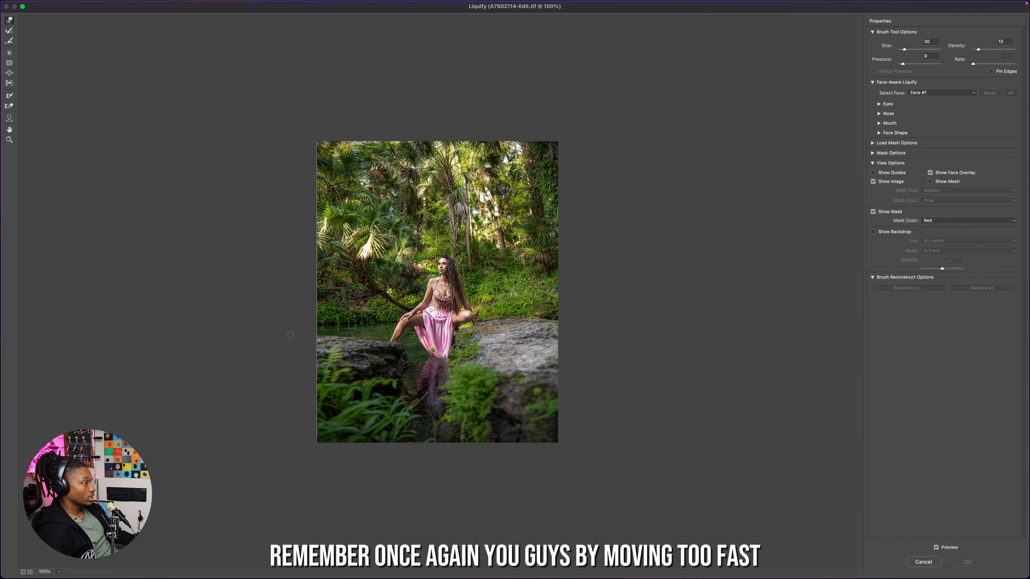
pyautogui.keyDown('super'); pyautogui.click(369, 426); pyautogui.keyUp('super')
pyautogui.moveTo(278, 424); pyautogui.dragTo(316, 399)
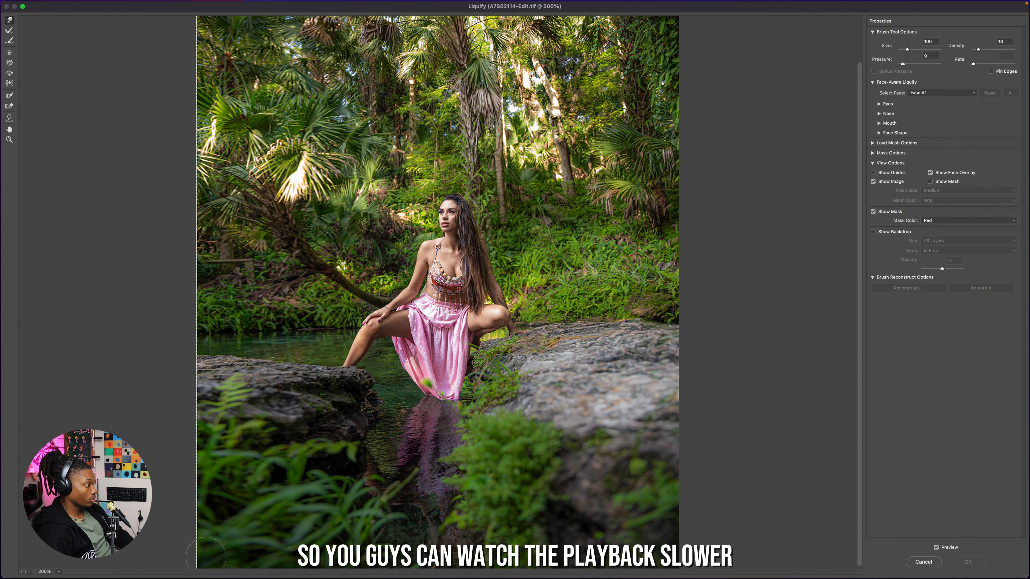
pyautogui.press(']')
pyautogui.press(']')
pyautogui.press(']')
pyautogui.press(']')
pyautogui.moveTo(207, 553)
pyautogui.mouseDown()
pyautogui.moveTo(189, 492)
pyautogui.moveTo(204, 458)
pyautogui.moveTo(179, 435)
pyautogui.mouseUp()
pyautogui.press(']')
pyautogui.press(']')
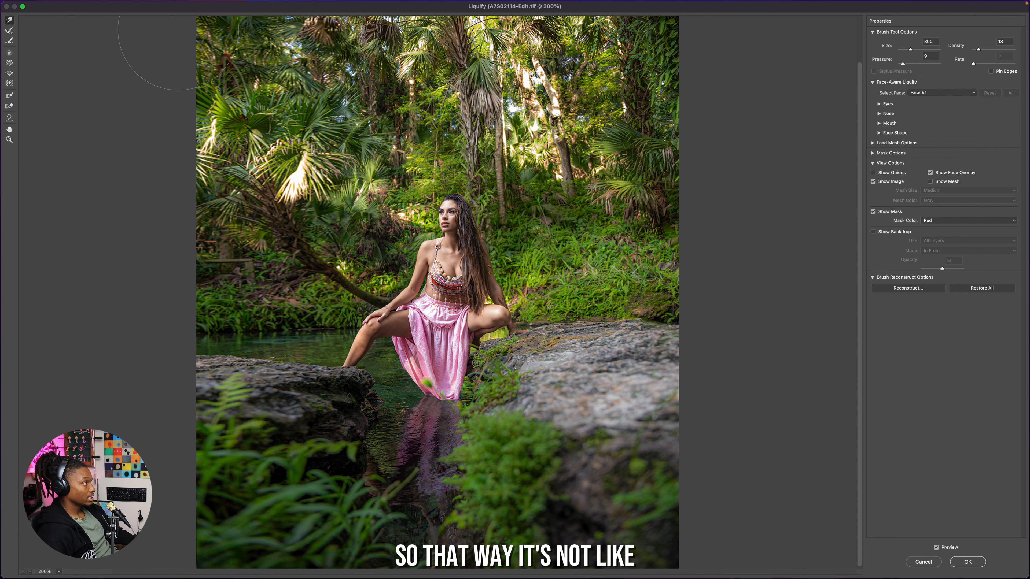
pyautogui.scroll(3, 214, 196)
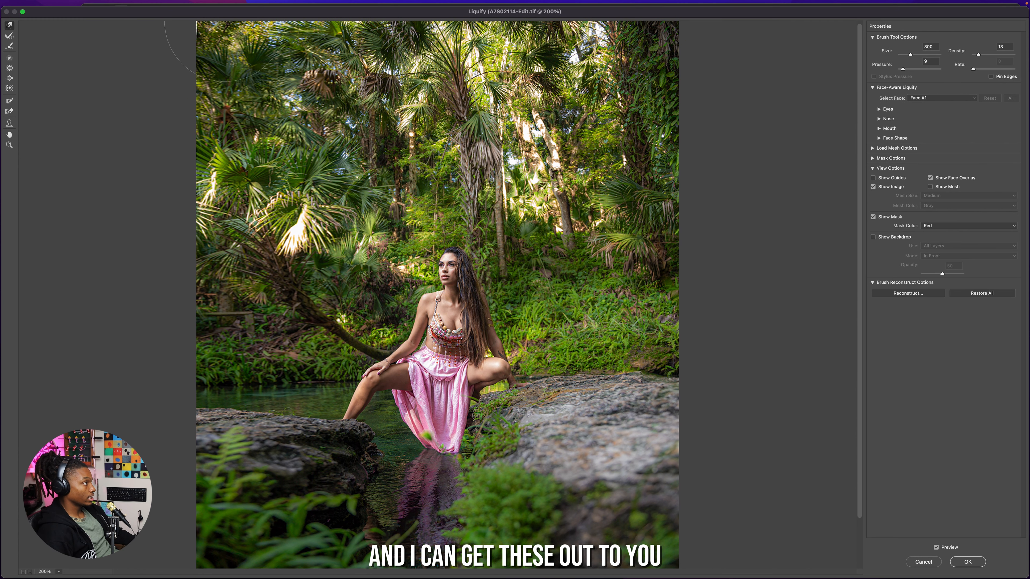
pyautogui.scroll(-4, 186, 150)
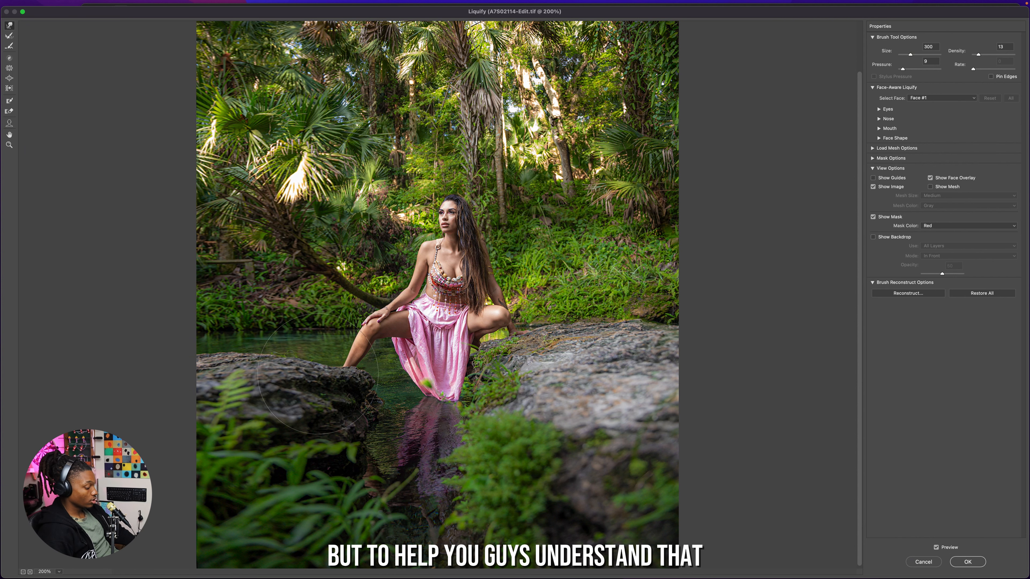
# - Set the Liquify brush size to 400 and compare the reshaped left rock with the original using the preview
pyautogui.press('[')
pyautogui.press('[')
pyautogui.press('[')
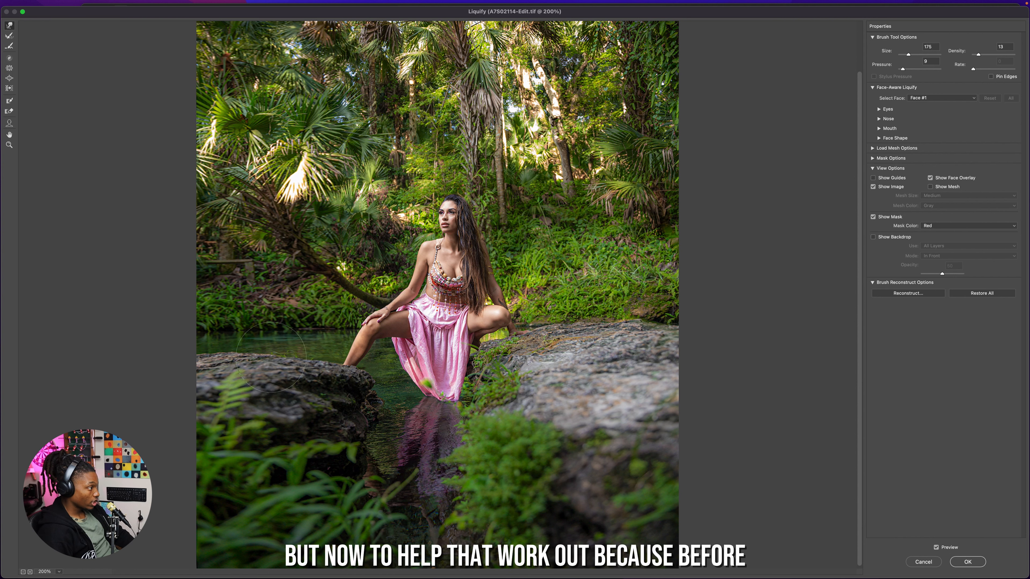
pyautogui.press(']')
pyautogui.press(']')
pyautogui.press(']')
pyautogui.press(']')
pyautogui.press('p')
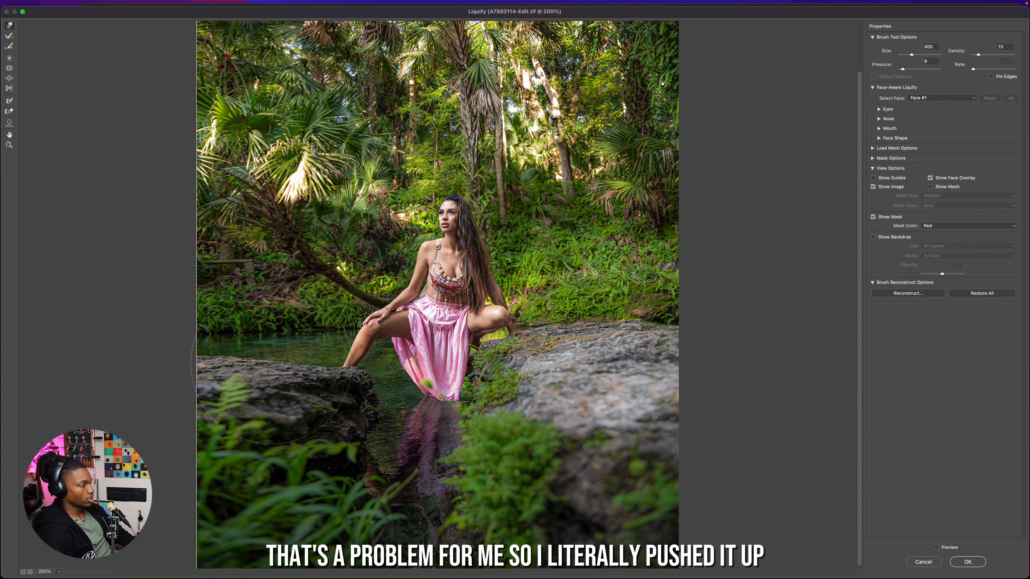
pyautogui.press('p')
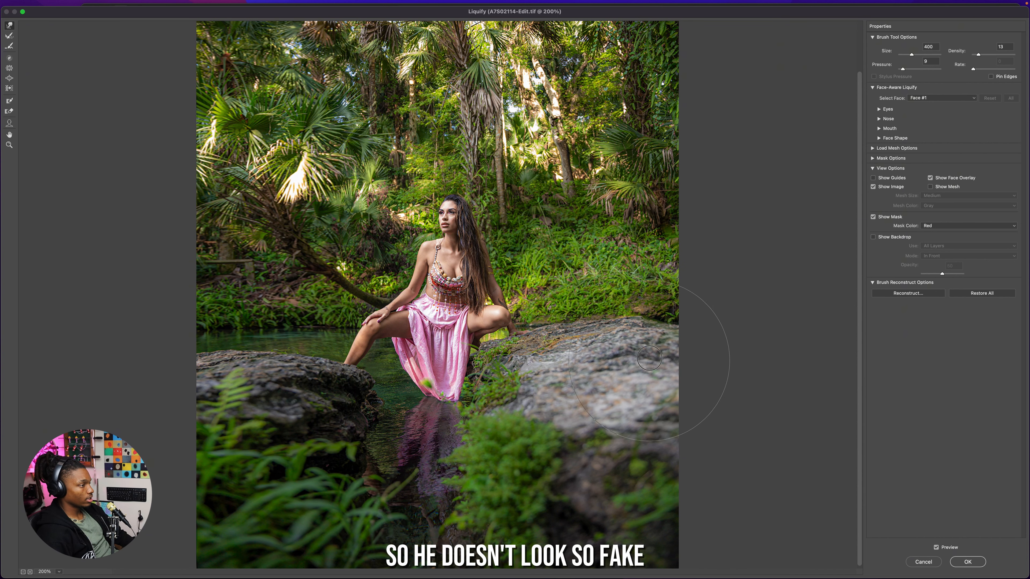
# - Warp the large rock on the right and push the palm trunk and foliage on the left upward
pyautogui.moveTo(650, 359)
pyautogui.mouseDown()
pyautogui.moveTo(595, 346)
pyautogui.moveTo(588, 325)
pyautogui.moveTo(553, 327)
pyautogui.moveTo(544, 342)
pyautogui.moveTo(570, 360)
pyautogui.moveTo(600, 354)
pyautogui.mouseUp()
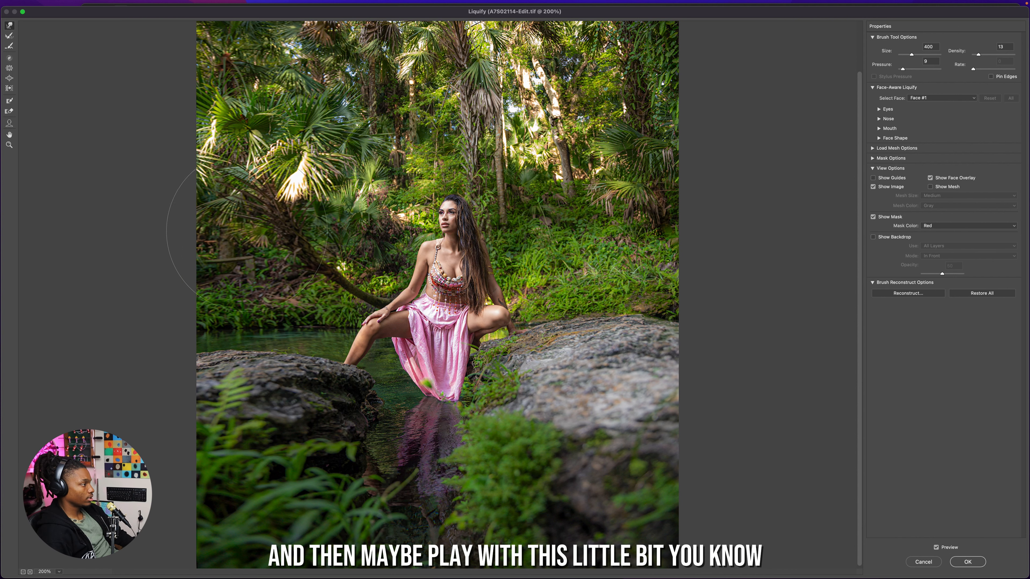
pyautogui.moveTo(231, 233)
pyautogui.mouseDown()
pyautogui.moveTo(324, 162)
pyautogui.moveTo(293, 159)
pyautogui.moveTo(267, 138)
pyautogui.moveTo(249, 94)
pyautogui.moveTo(227, 168)
pyautogui.mouseUp()
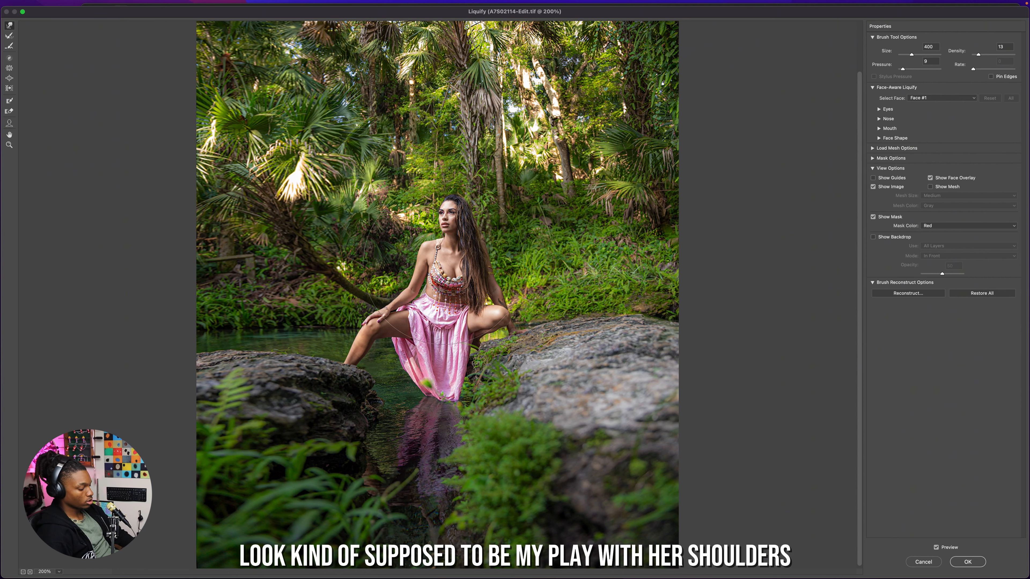
# - Reduce the Forward Warp brush from its large size to 60 for fine reshaping of the model's shoulders
pyautogui.scroll(5, 443, 263)
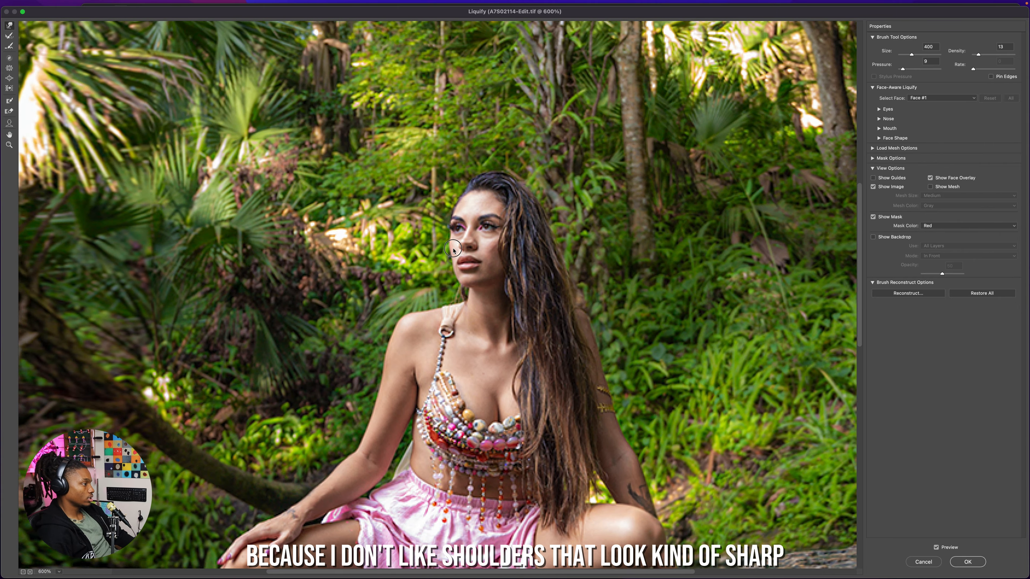
pyautogui.press('[')
pyautogui.press('[')
pyautogui.press('[')
pyautogui.press('[')
pyautogui.press('[')
pyautogui.press('[')
pyautogui.press('[')
pyautogui.press('[')
pyautogui.press('[')
pyautogui.press('[')
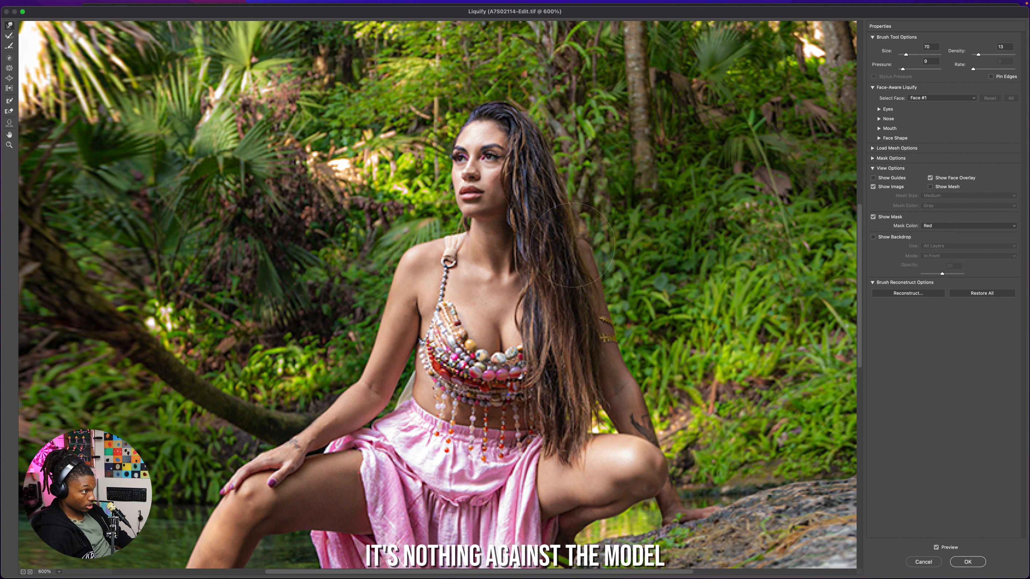
pyautogui.press('[')
pyautogui.press('[')
pyautogui.press('[')
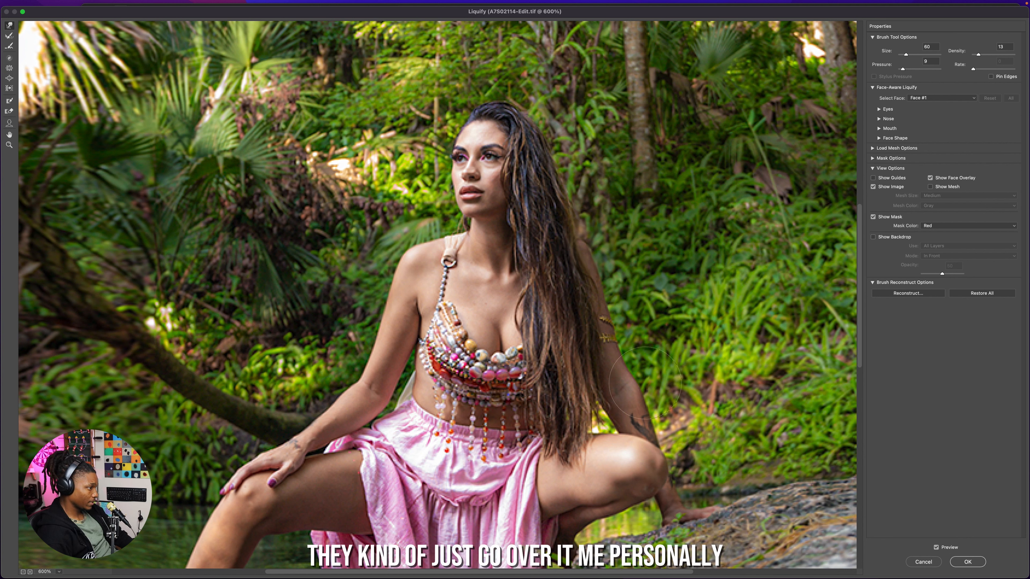
# - Refine the model's arm and torso contours with Forward Warp, using brush sizes between about 35 and 70
pyautogui.press(']')
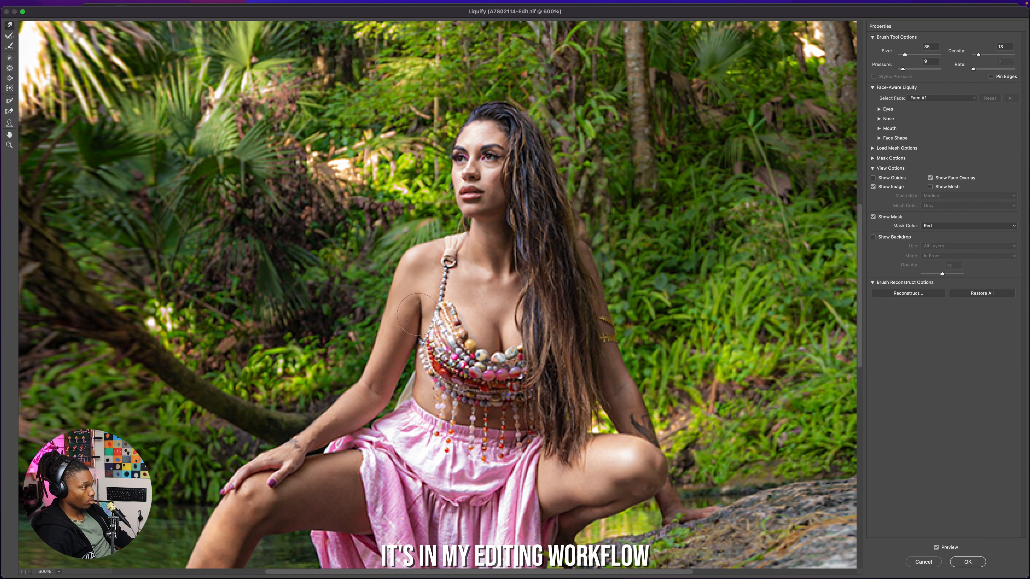
pyautogui.press(']')
pyautogui.press('[')
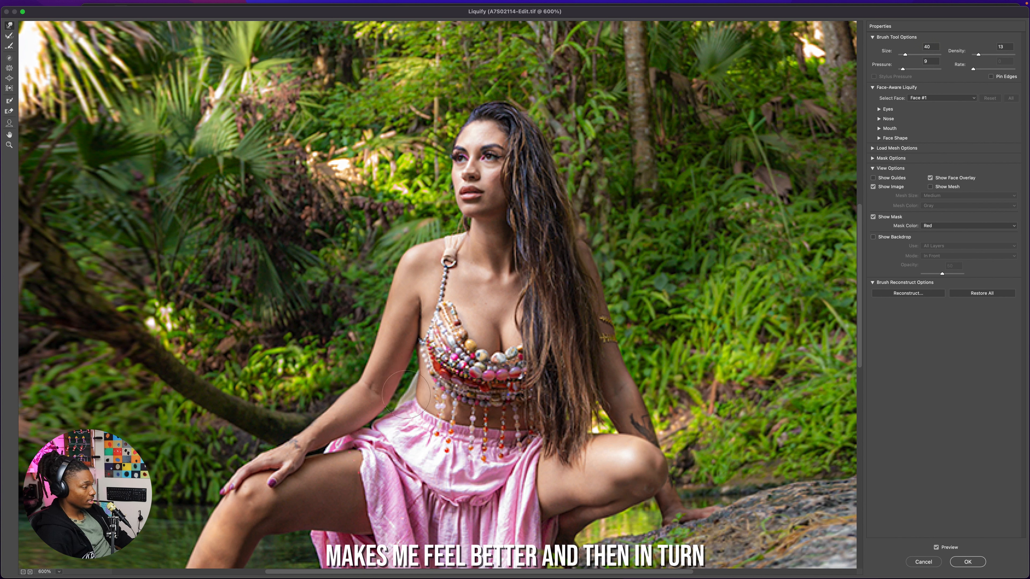
pyautogui.press(']')
pyautogui.press(']')
pyautogui.press(']')
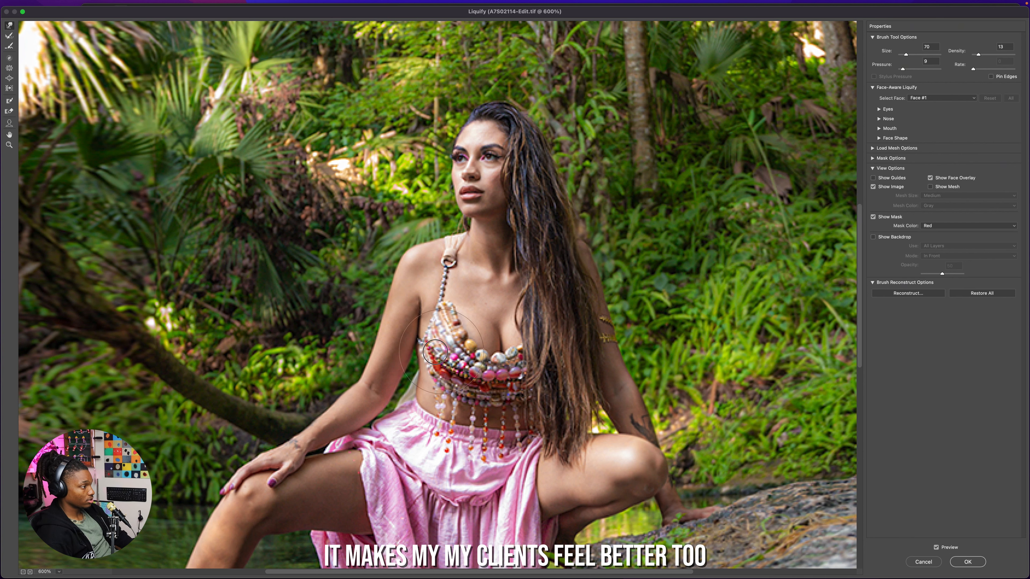
# - Check the model's legs and upper body, review the whole image, and apply the Liquify changes
pyautogui.scroll(-5, 496, 298)
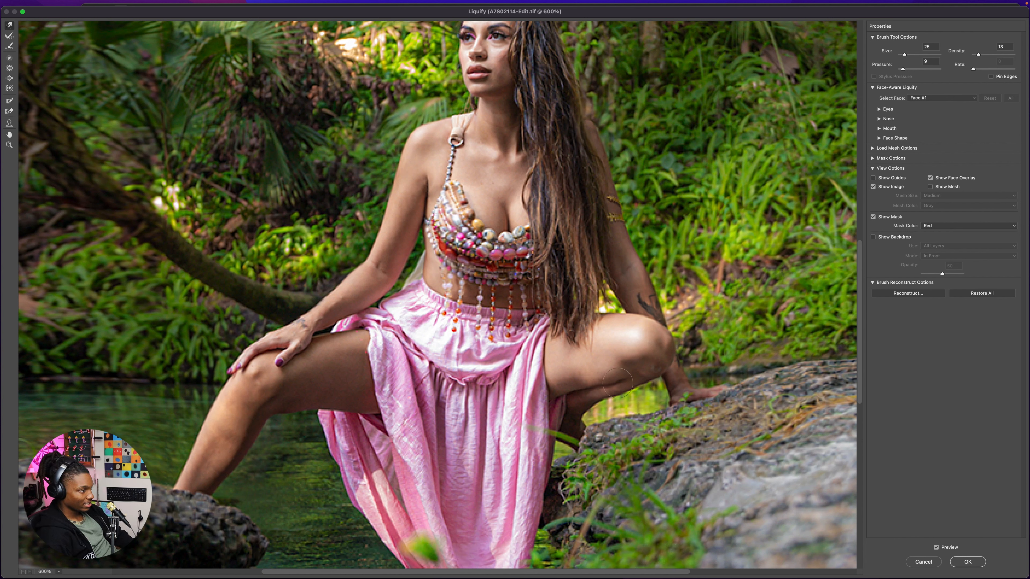
pyautogui.scroll(5, 505, 347)
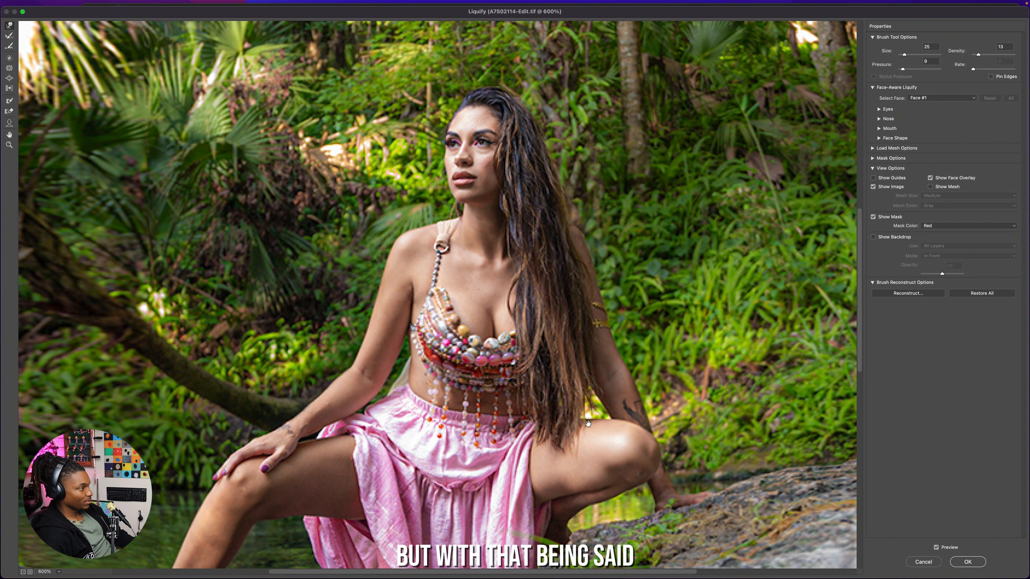
pyautogui.press('super+0')
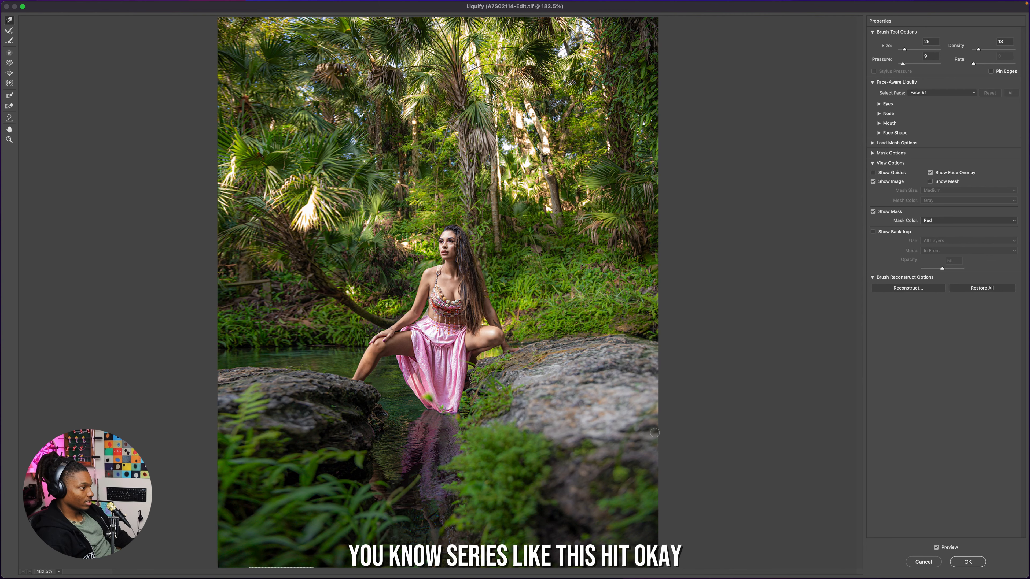
pyautogui.click(968, 562)
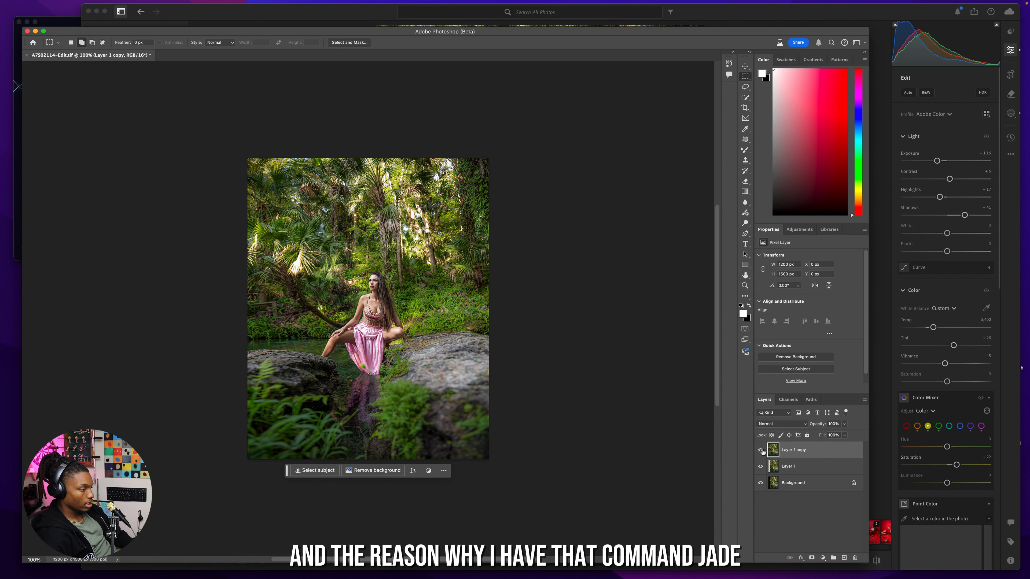
# - Compare the image before and after the extension and reshaping by toggling the top layer's visibility
pyautogui.press('super+equal')
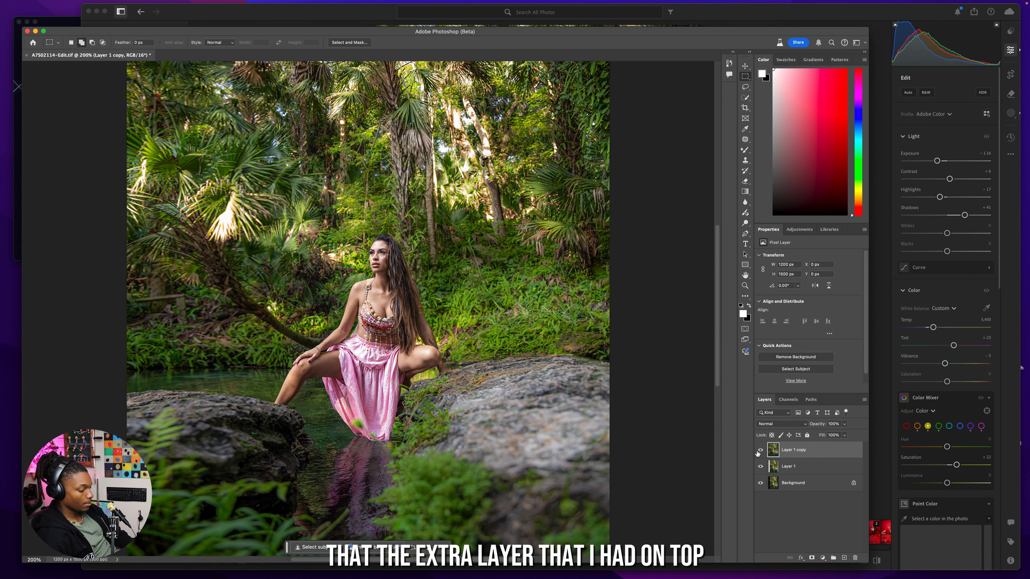
pyautogui.press('super+0')
pyautogui.click(761, 450)
pyautogui.click(760, 451)
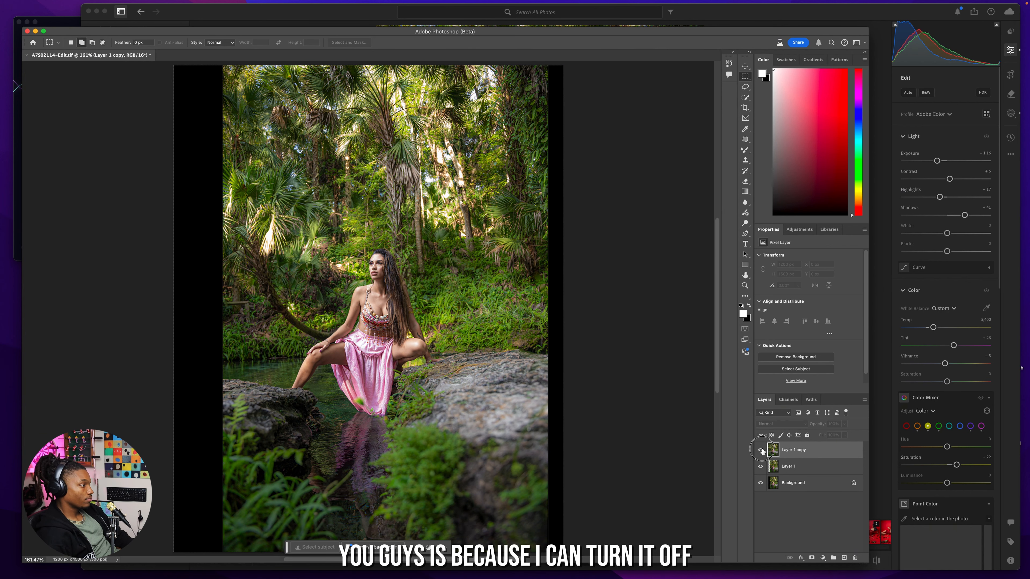
pyautogui.click(761, 451)
pyautogui.click(761, 451)
pyautogui.click(761, 451)
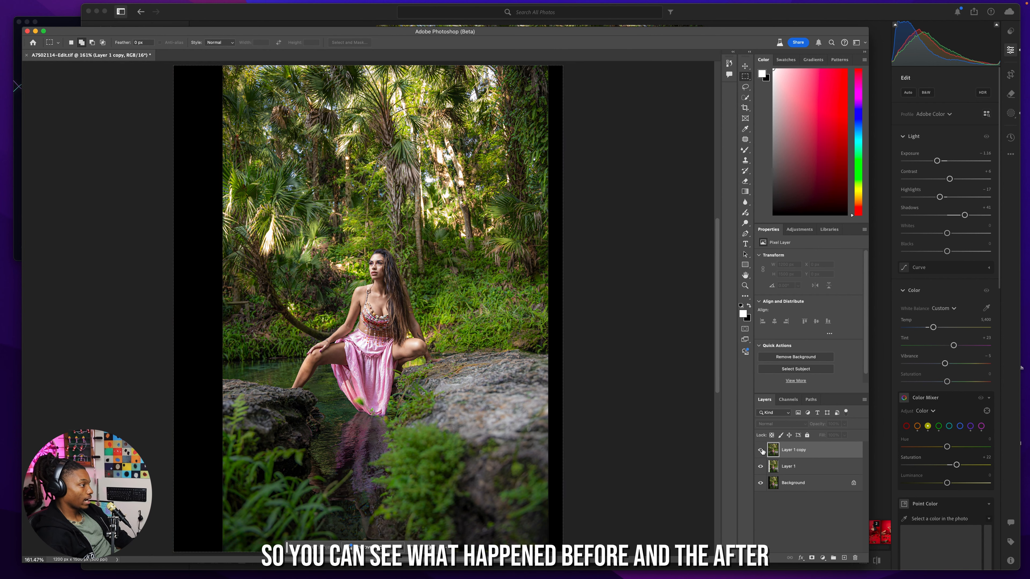
pyautogui.click(761, 451)
# - Place the Taxi Watermark image, scale it proportionally to about 3%, and position it on the water beside the model's leg
pyautogui.moveTo(121, 250); pyautogui.dragTo(376, 234)
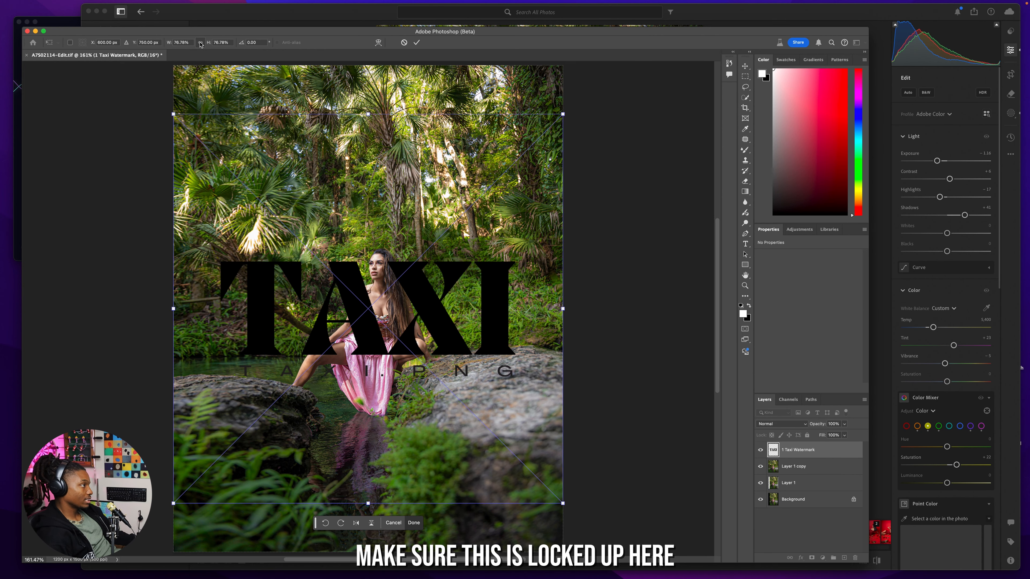
pyautogui.moveTo(172, 116); pyautogui.dragTo(235, 382)
pyautogui.moveTo(411, 377); pyautogui.dragTo(486, 319)
pyautogui.press('super+plus')
pyautogui.press('super+plus')
pyautogui.moveTo(411, 363)
pyautogui.mouseDown()
pyautogui.moveTo(419, 360)
pyautogui.moveTo(404, 383)
pyautogui.moveTo(426, 372)
pyautogui.mouseUp()
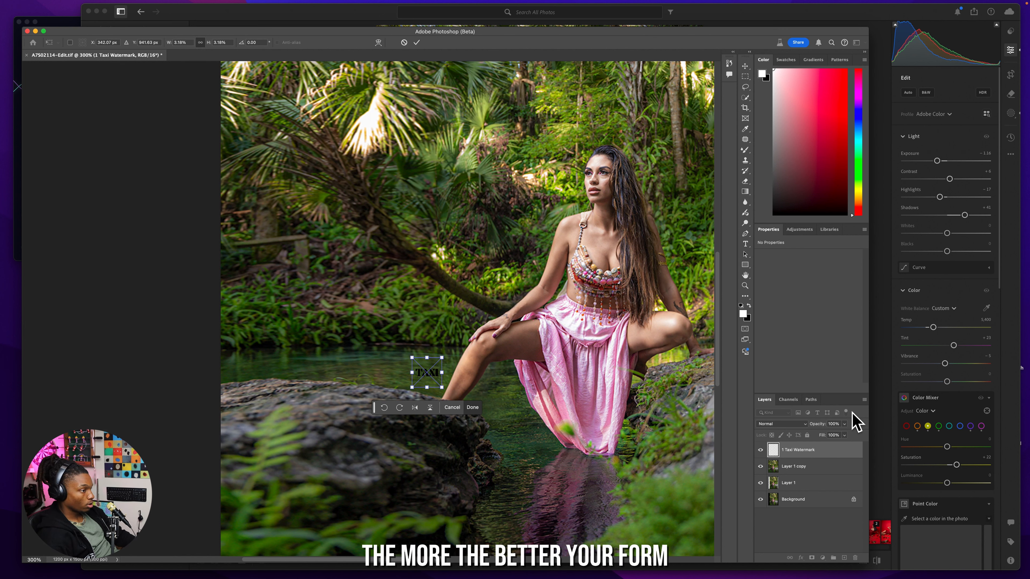
# - Lower the watermark layer's opacity to 28% and commit its placement
pyautogui.click(844, 424)
pyautogui.moveTo(846, 433); pyautogui.dragTo(819, 435)
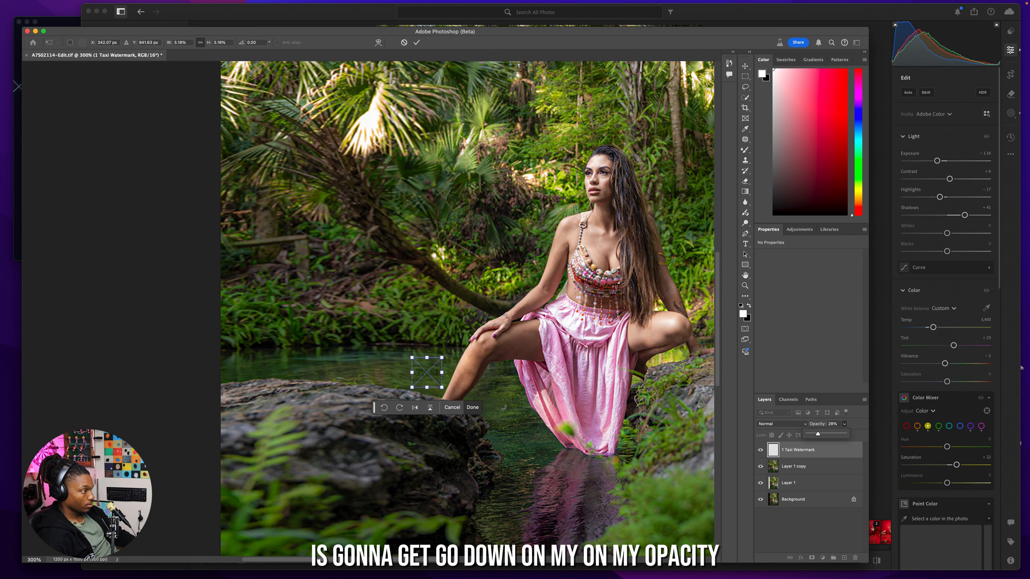
pyautogui.doubleClick(426, 372)
pyautogui.press('super+0')
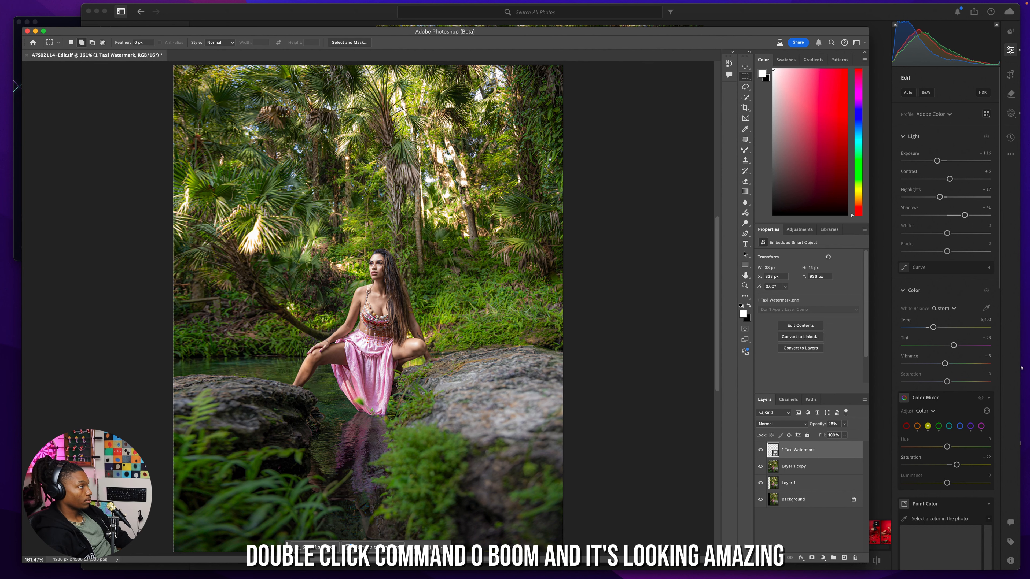
# - Close the edited image and save it as a TIFF with ZIP image compression and RLE layer compression
pyautogui.click(27, 55)
pyautogui.click(536, 195)
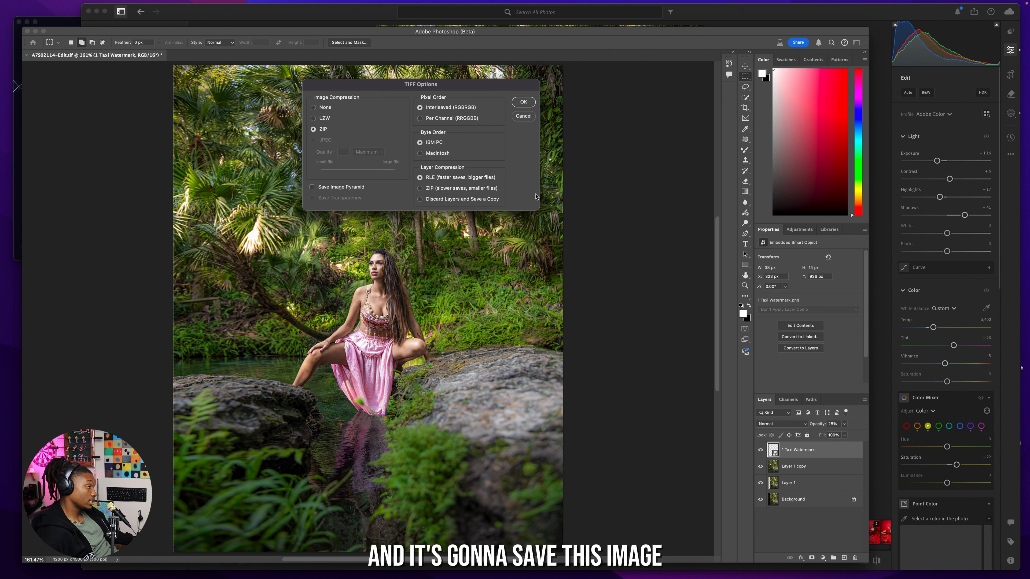
pyautogui.click(523, 102)
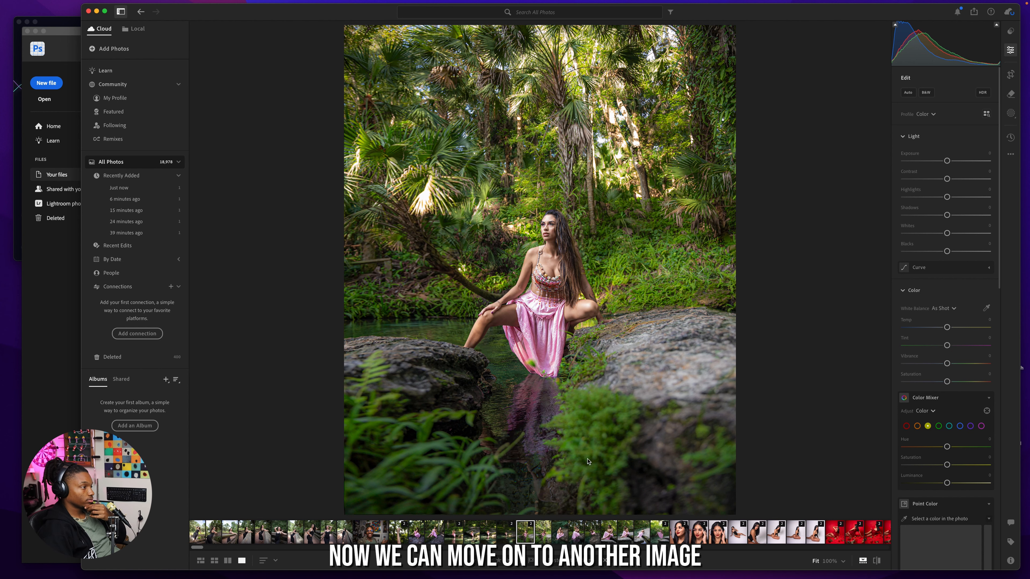
# - In Lightroom, browse to the photo of the model crouching on the rock and set its exposure to about -0.67
pyautogui.click(576, 532)
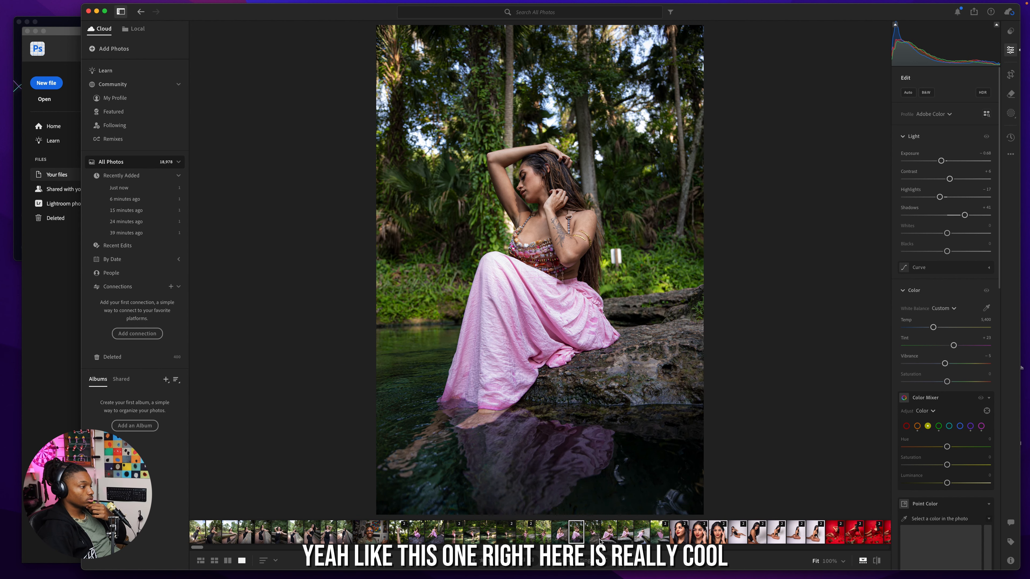
pyautogui.click(592, 531)
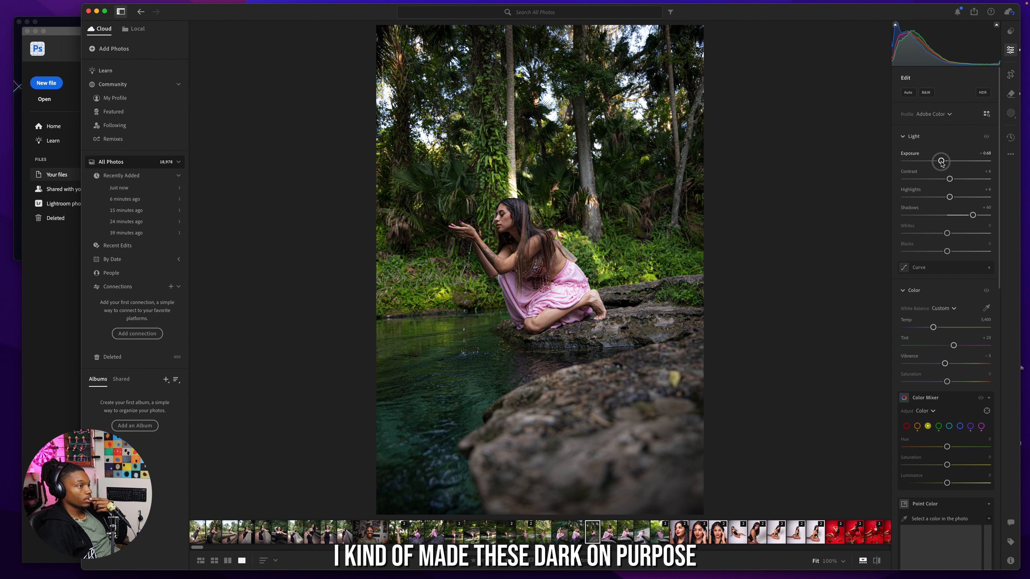
pyautogui.moveTo(940, 160); pyautogui.dragTo(941, 162)
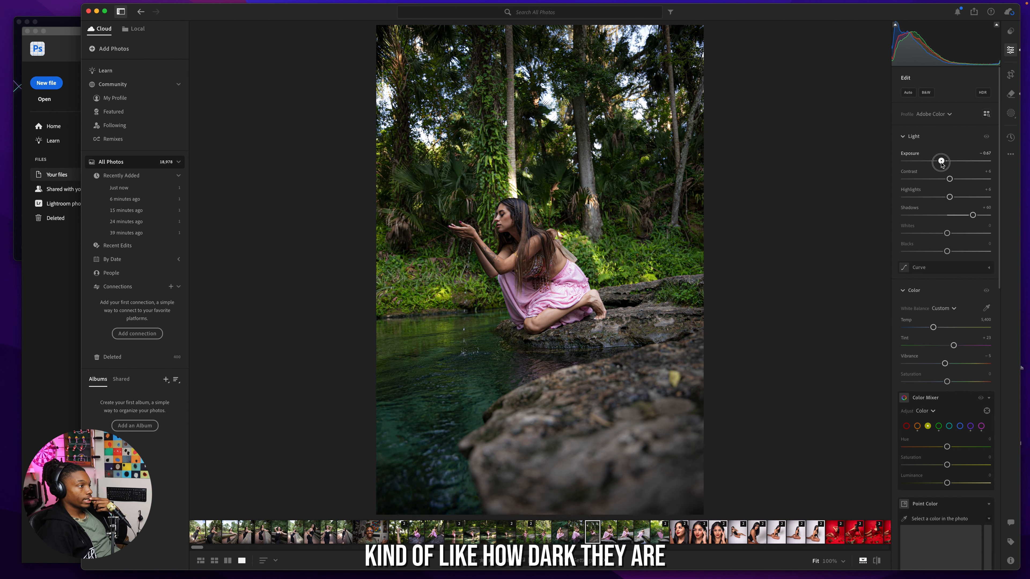
# - Mask the subject in the crouching photo, raising the mask's shadows to +34 and exposure to +0.36
pyautogui.click(1010, 113)
pyautogui.click(918, 102)
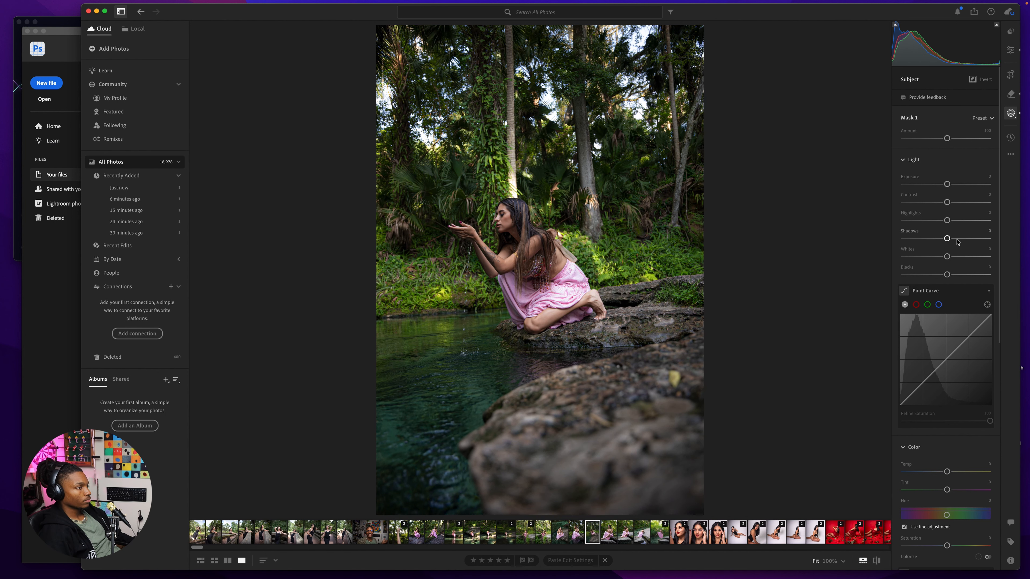
pyautogui.moveTo(956, 240); pyautogui.dragTo(962, 241)
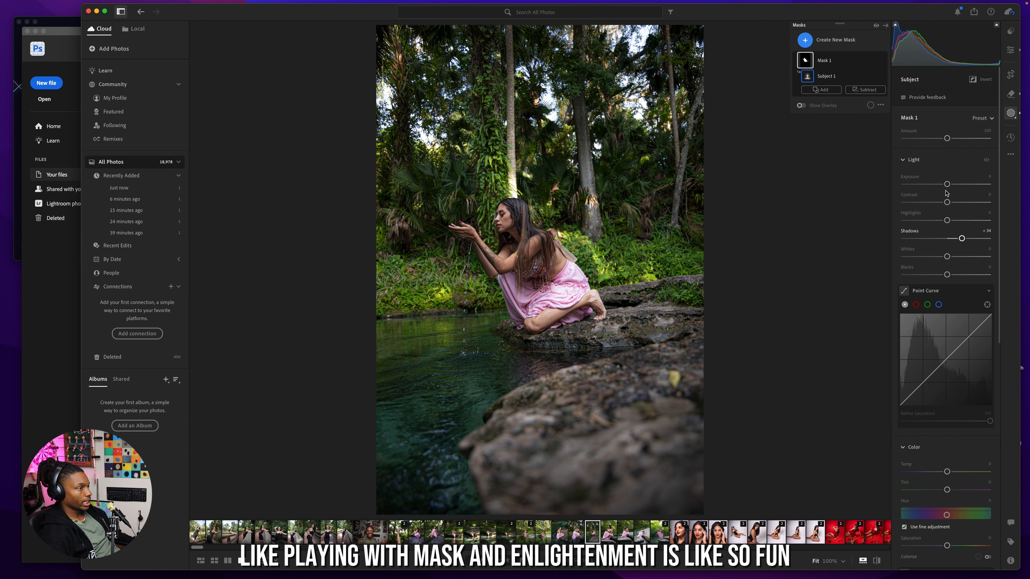
pyautogui.moveTo(947, 185); pyautogui.dragTo(951, 187)
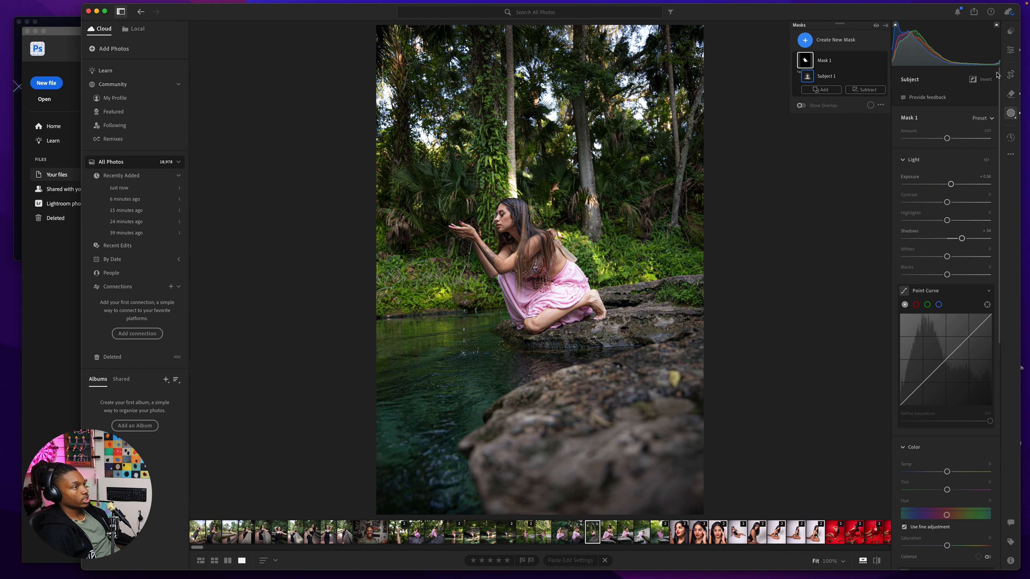
pyautogui.press('e')
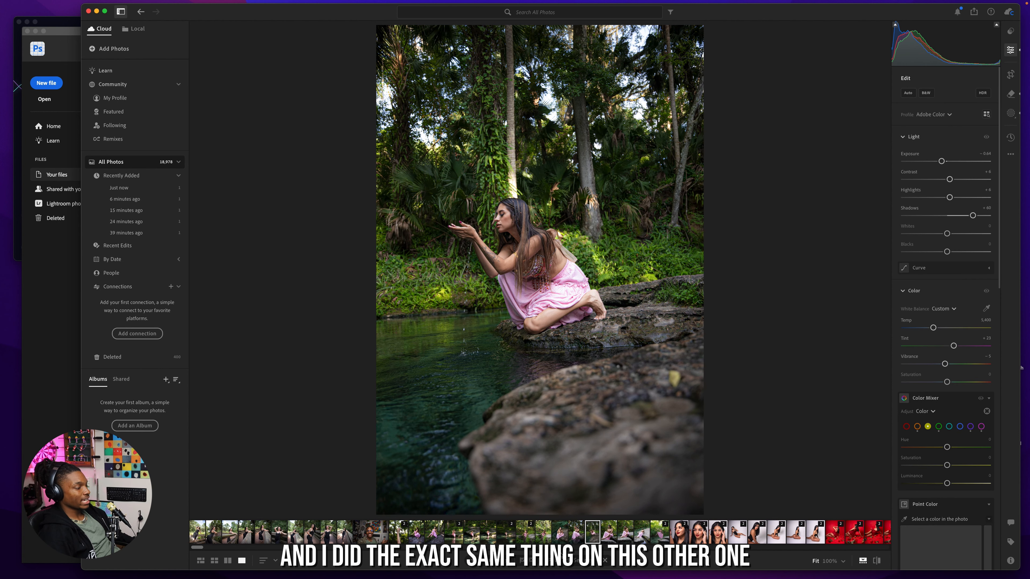
# - Mask the subject in the photo of the model seated with raised arm, setting shadows to +28 and exposure to +0.44
pyautogui.click(576, 532)
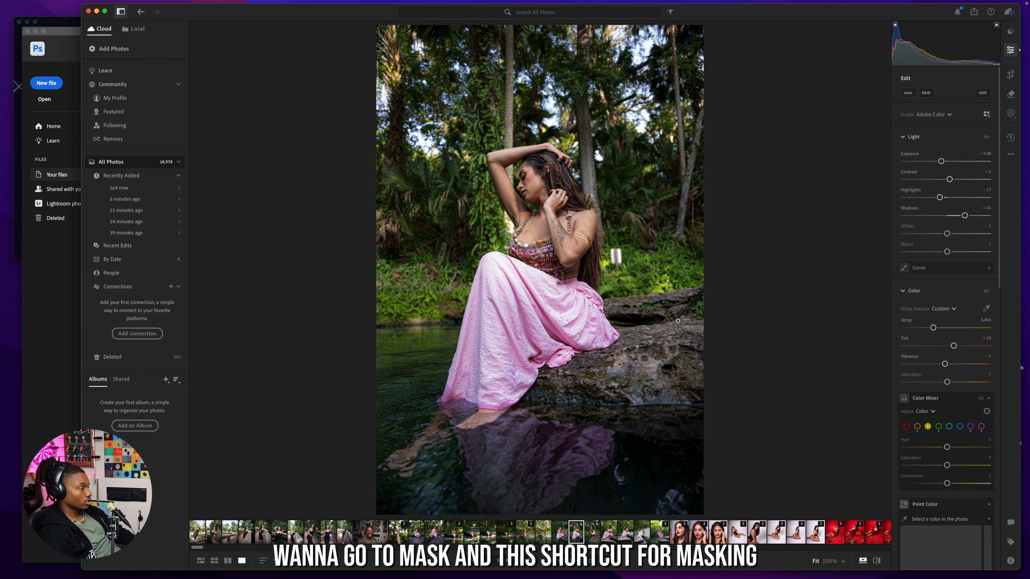
pyautogui.press('m')
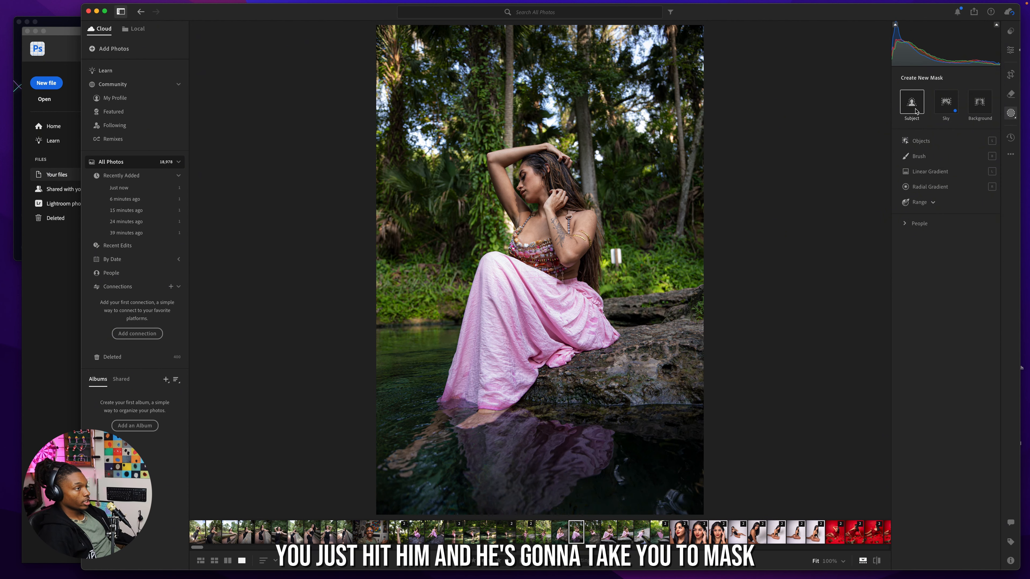
pyautogui.click(912, 106)
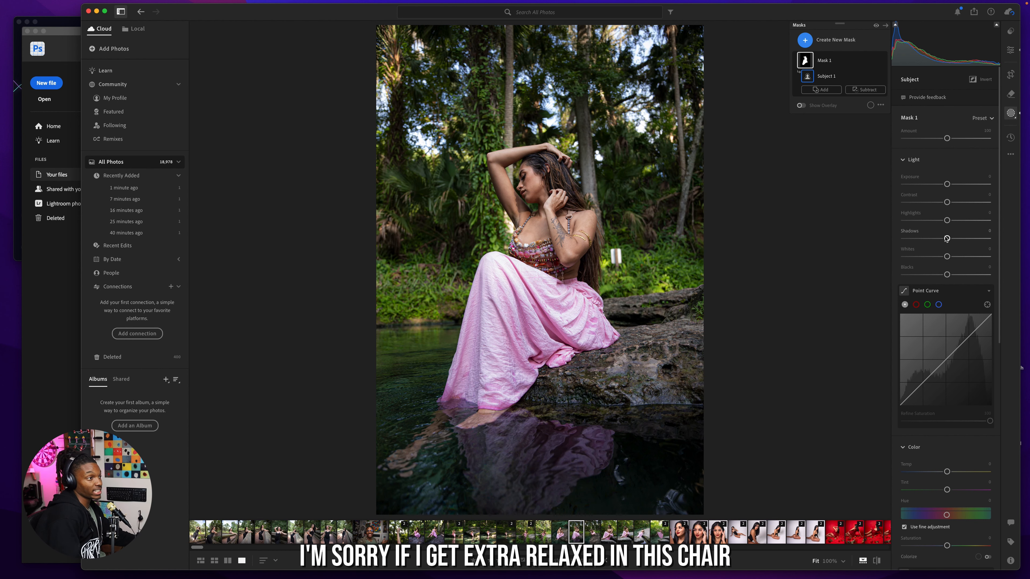
pyautogui.moveTo(947, 238); pyautogui.dragTo(959, 239)
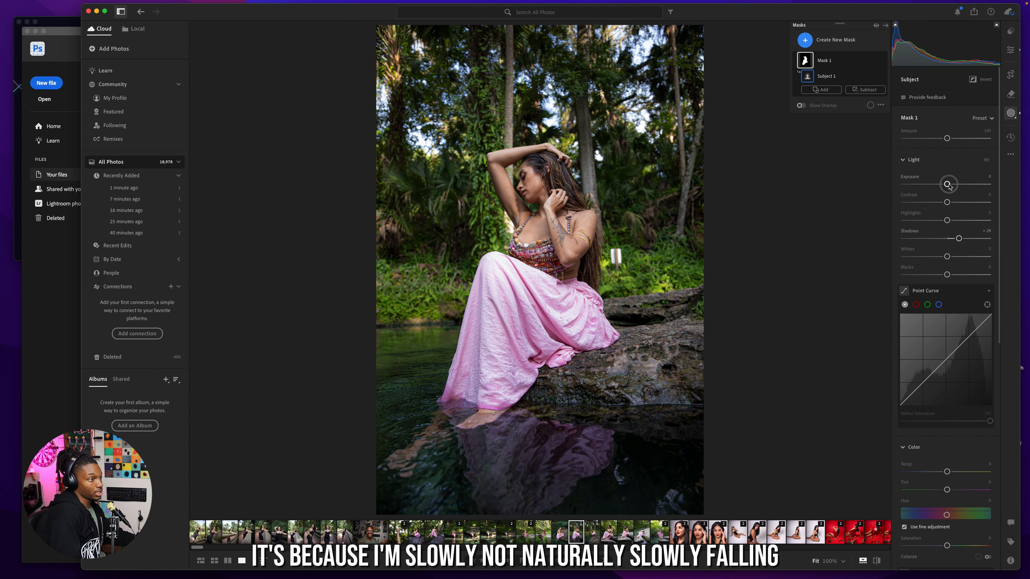
pyautogui.moveTo(947, 185); pyautogui.dragTo(953, 187)
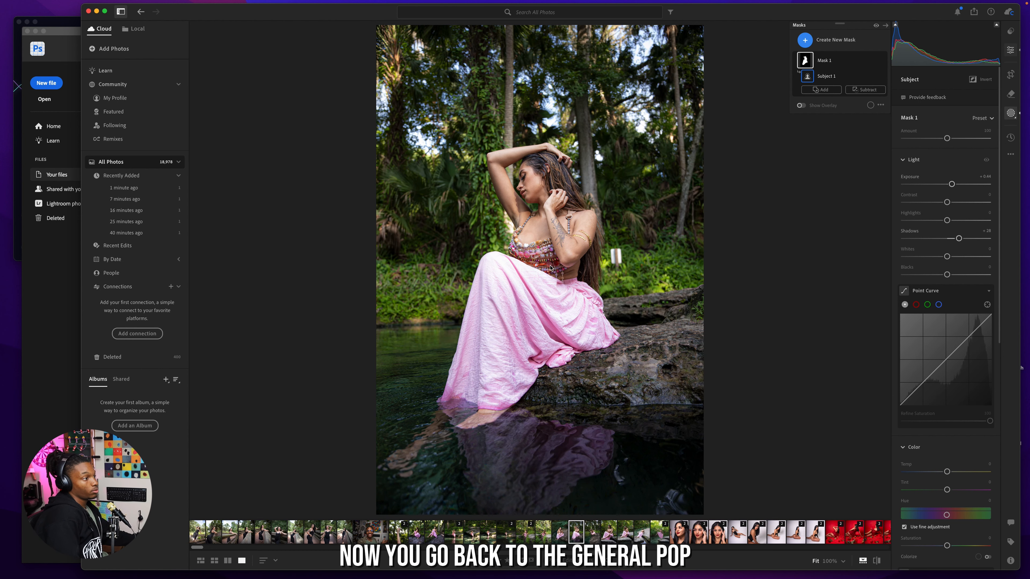
pyautogui.press('e')
# - Send the seated portrait to Photoshop for editing and stack two duplicate layers above the background
pyautogui.rightClick(568, 241)
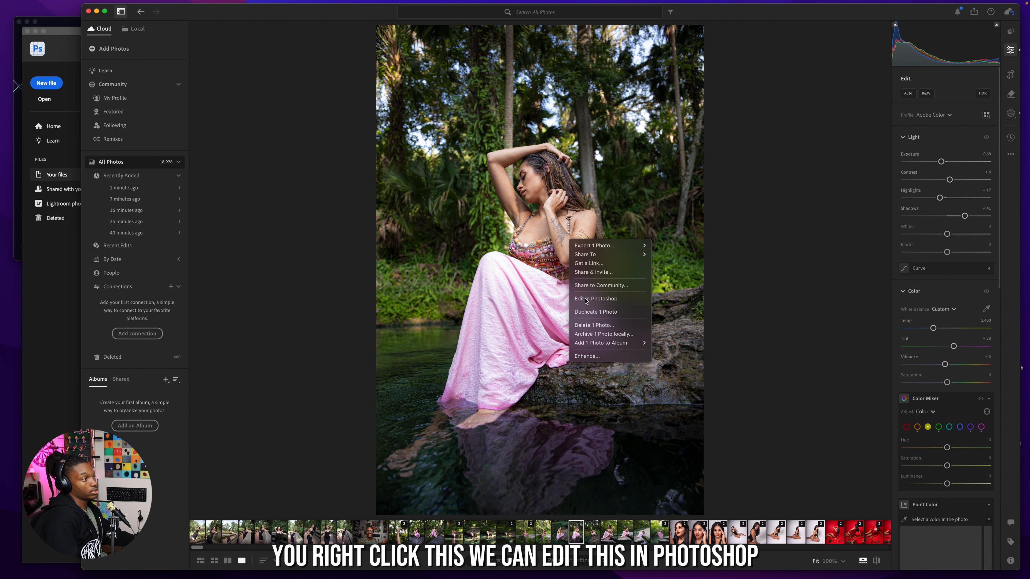
pyautogui.click(585, 298)
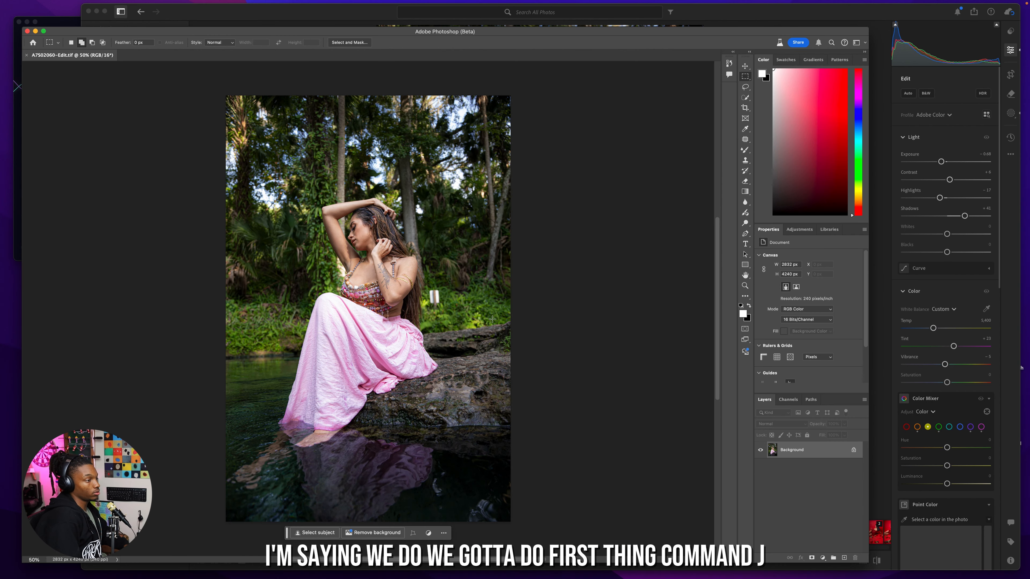
pyautogui.press('super+j')
pyautogui.press('super+j')
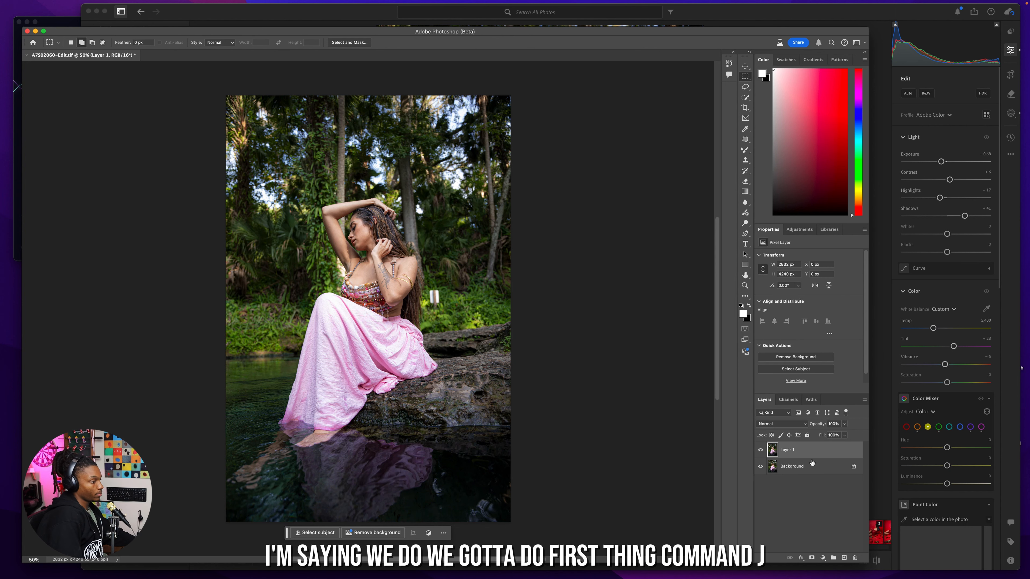
pyautogui.press('super+equal')
pyautogui.press('super+equal')
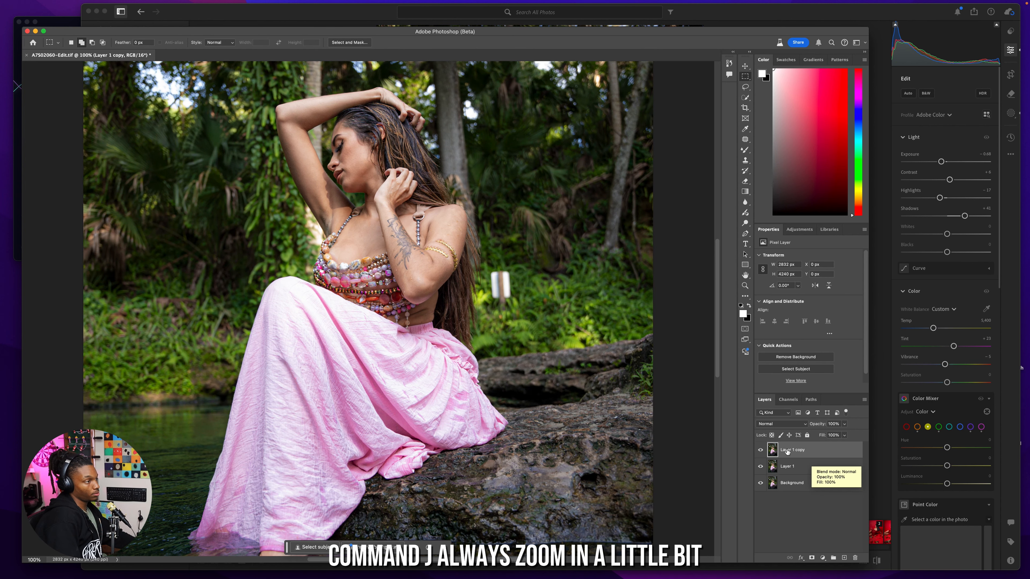
# - Patch out the small white sign in the foliage behind the model using the clean greenery beside it, and deselect
pyautogui.click(744, 140)
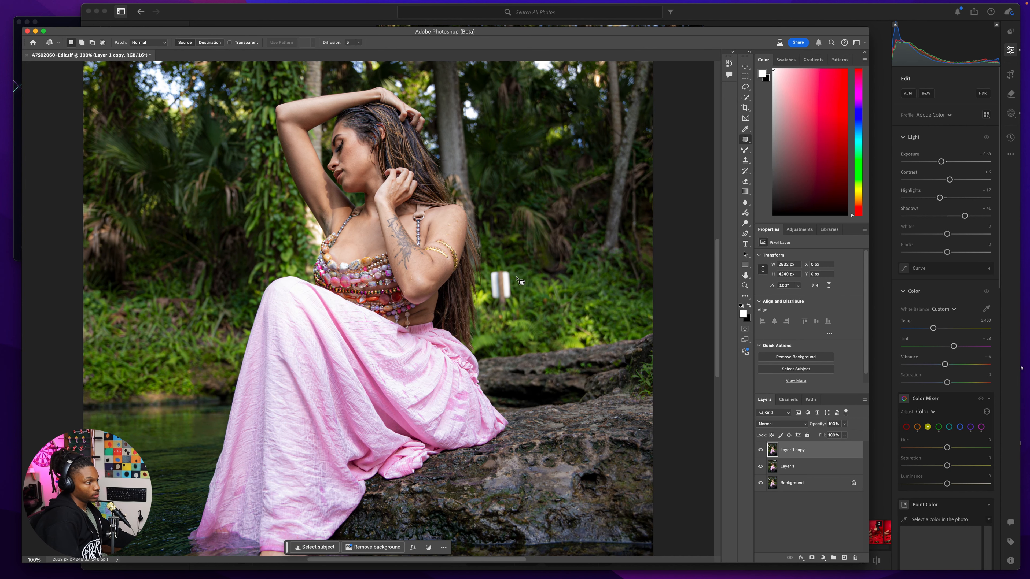
pyautogui.moveTo(486, 279)
pyautogui.mouseDown()
pyautogui.moveTo(495, 314)
pyautogui.moveTo(517, 289)
pyautogui.moveTo(536, 309)
pyautogui.mouseUp()
pyautogui.press('super+d')
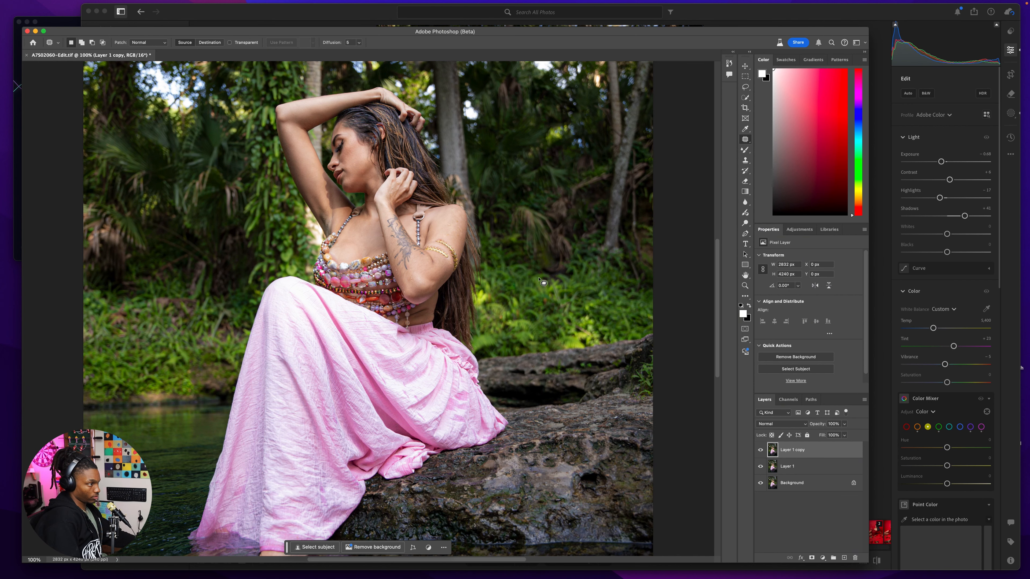
# - Examine the seated portrait from the raised elbow to the skirt and water reflection for areas that need retouching or reframing
pyautogui.moveTo(374, 418); pyautogui.dragTo(395, 576)
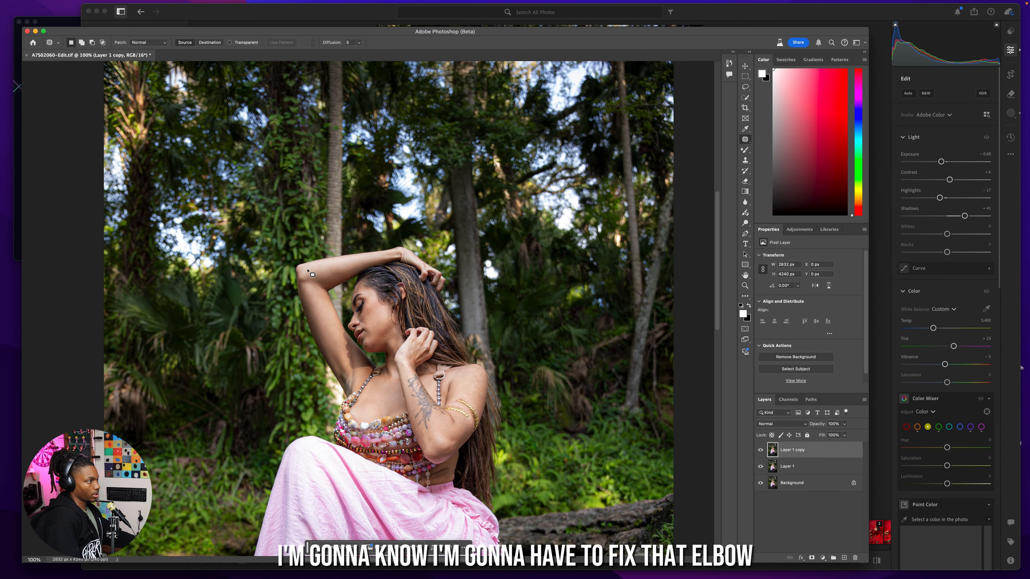
pyautogui.scroll(-5, 344, 398)
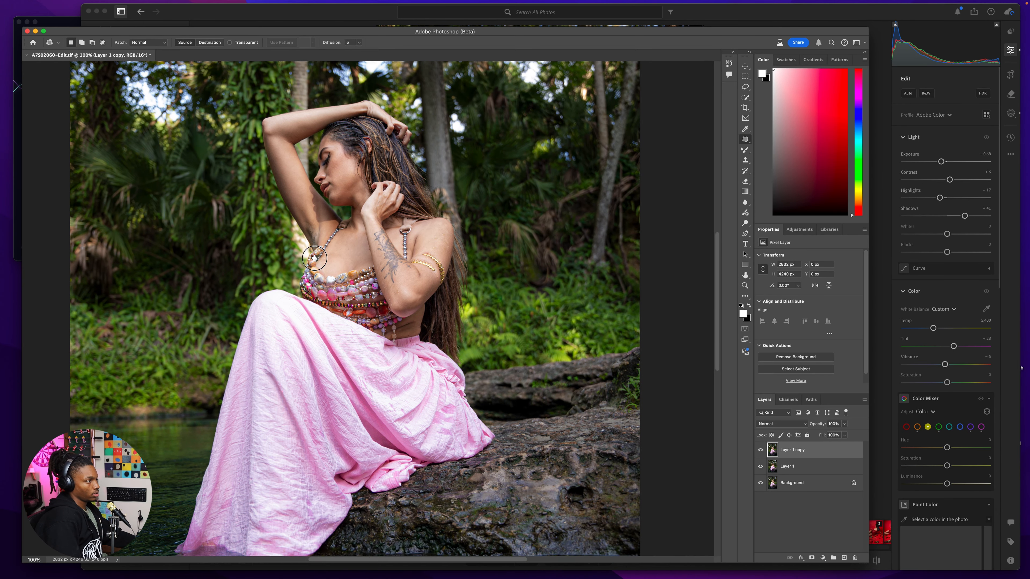
pyautogui.scroll(-10, 403, 353)
pyautogui.hscroll(-3, 432, 261)
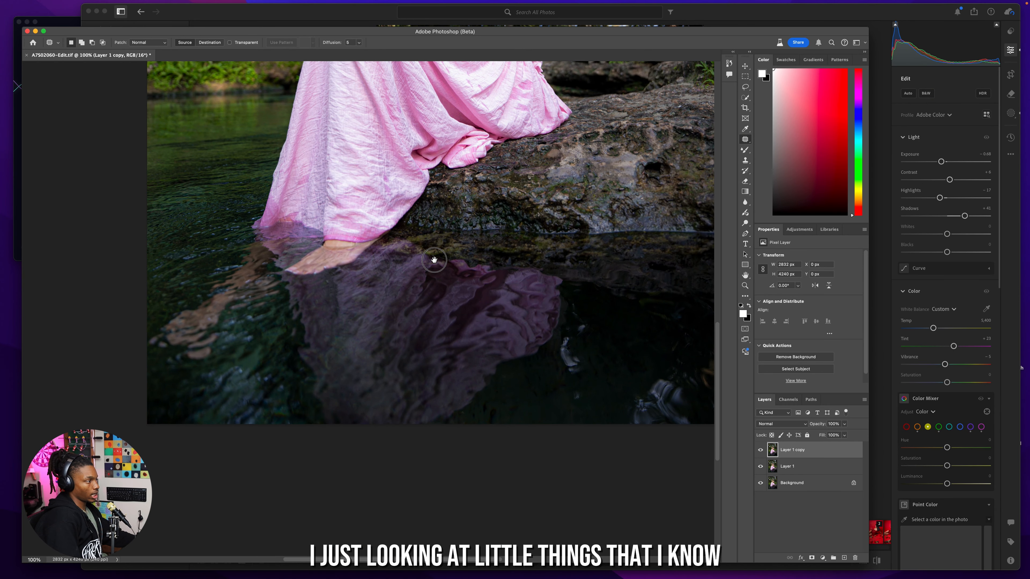
pyautogui.press('super+minus')
pyautogui.press('super+minus')
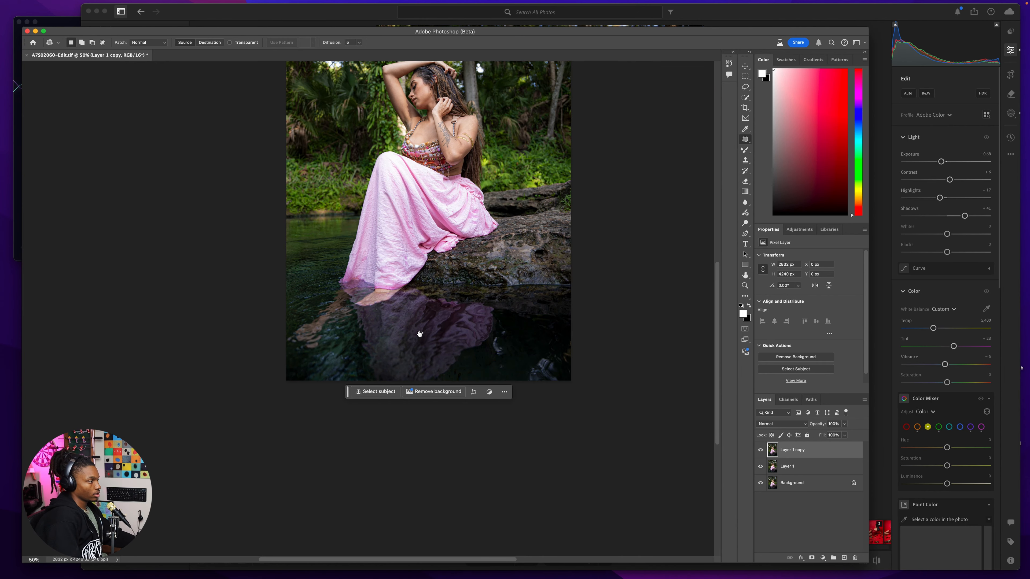
pyautogui.moveTo(421, 299); pyautogui.dragTo(464, 381)
pyautogui.moveTo(370, 407)
pyautogui.mouseDown()
pyautogui.moveTo(333, 407)
pyautogui.moveTo(330, 437)
pyautogui.moveTo(358, 450)
pyautogui.moveTo(375, 426)
pyautogui.moveTo(406, 418)
pyautogui.mouseUp()
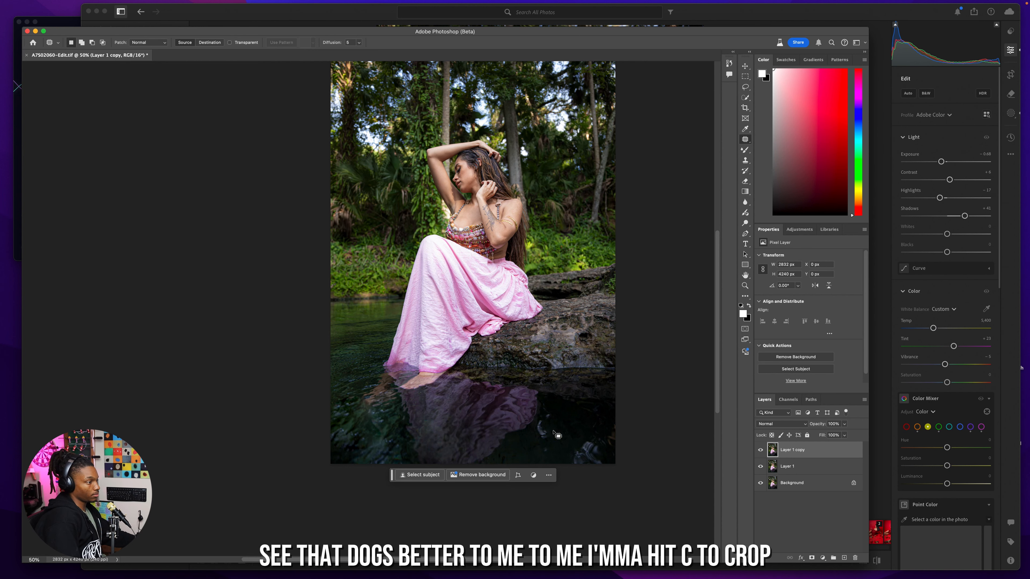
# - Crop the portrait to 4 x 5 in at 300 ppi, extending the canvas past both sides and positioning the model in the frame
pyautogui.press('c')
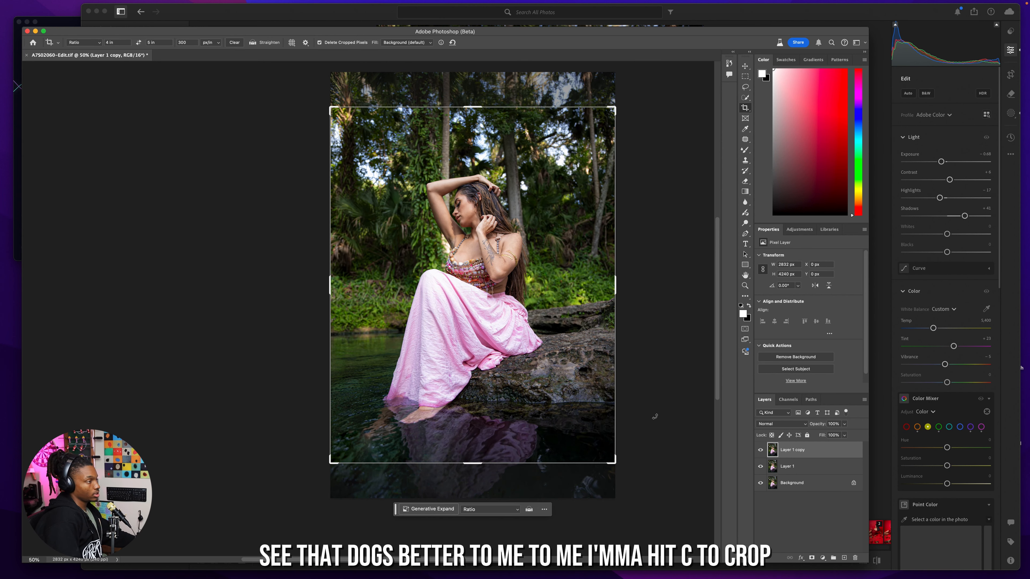
pyautogui.moveTo(332, 285); pyautogui.dragTo(304, 288)
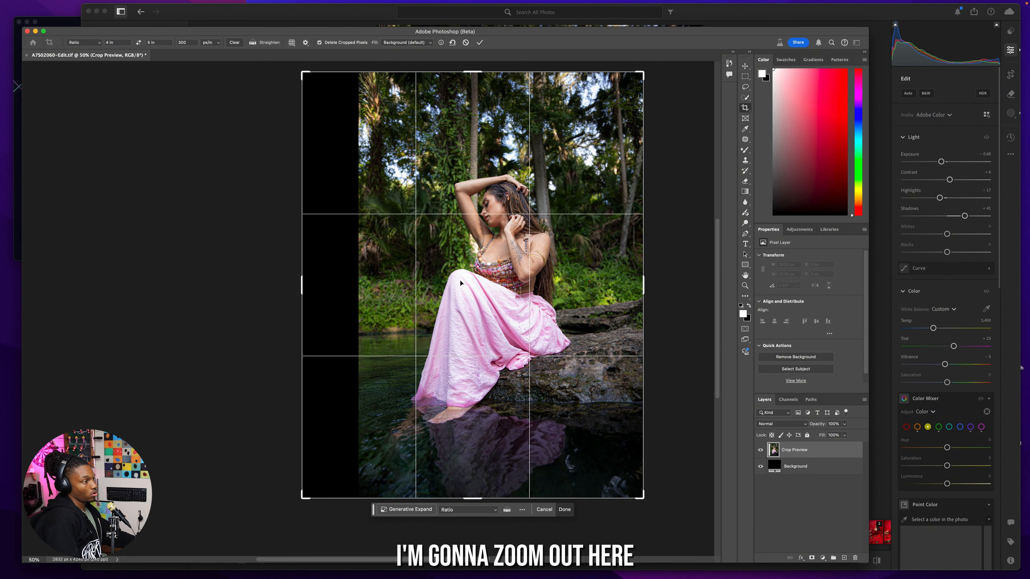
pyautogui.moveTo(461, 280); pyautogui.dragTo(444, 280)
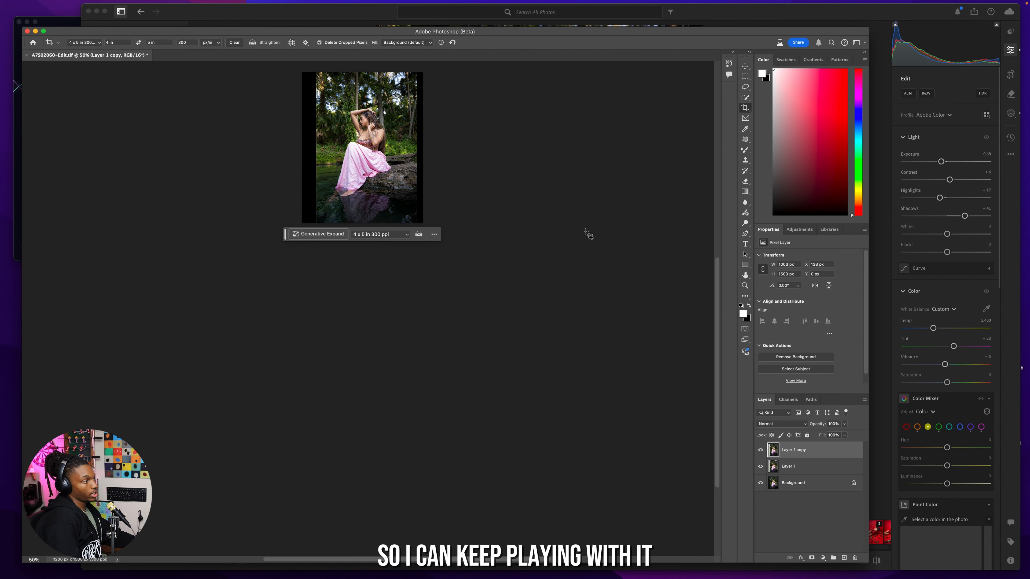
# - Open the top layer in Liquify and nudge the raised elbow inward with a warp brush about 20 in size
pyautogui.press('super+0')
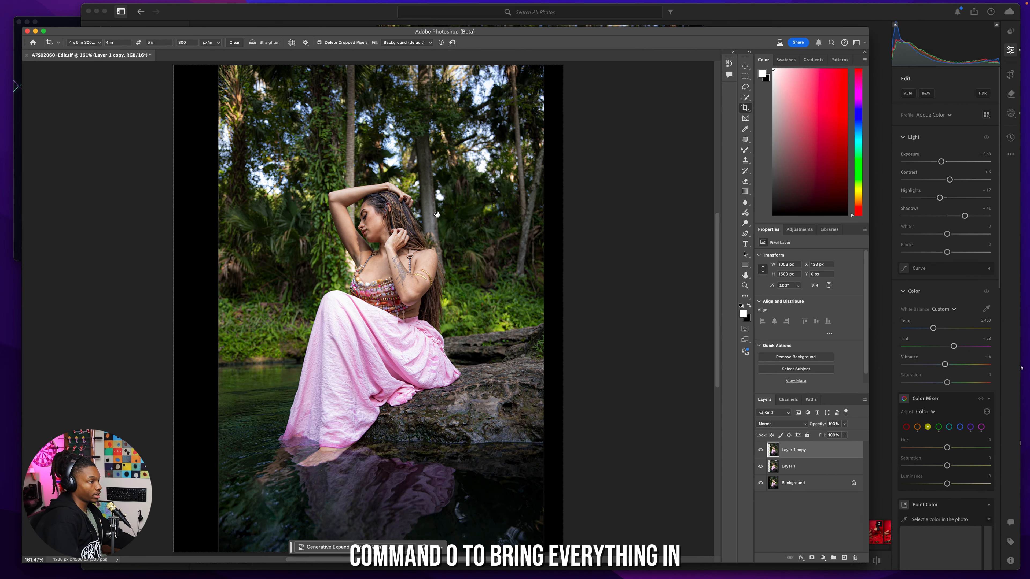
pyautogui.moveTo(442, 244); pyautogui.dragTo(465, 250)
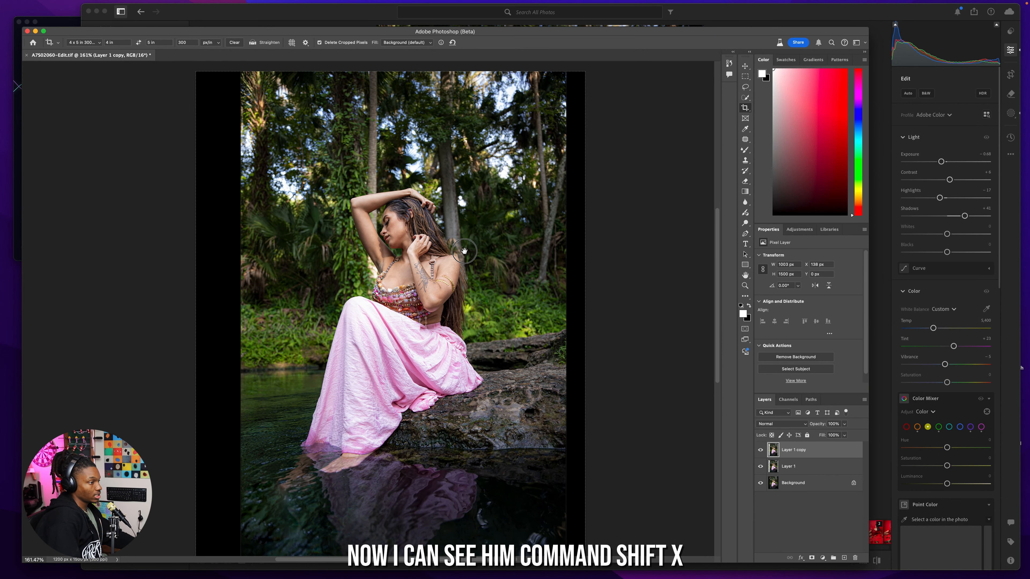
pyautogui.press('super+shift+x')
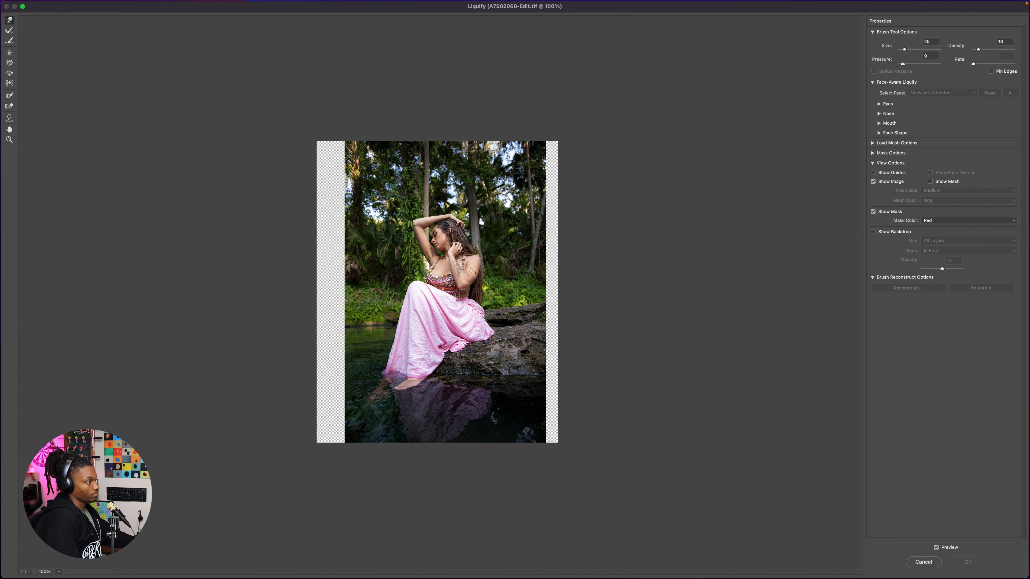
pyautogui.press('super+equal')
pyautogui.press('super+equal')
pyautogui.moveTo(551, 336); pyautogui.dragTo(561, 469)
pyautogui.press(']')
pyautogui.press('[')
pyautogui.press('[')
pyautogui.moveTo(361, 257); pyautogui.dragTo(365, 259)
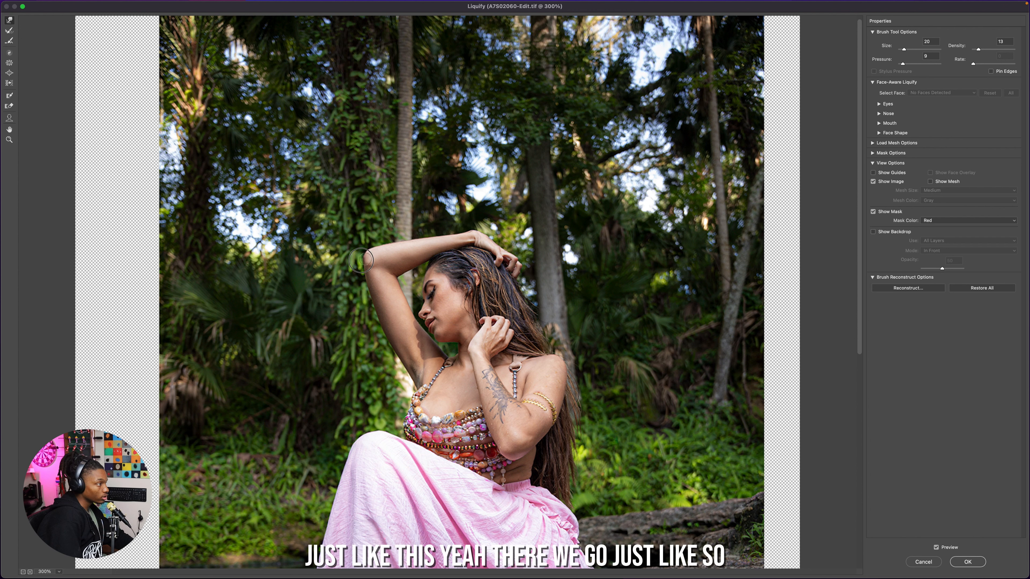
pyautogui.press(']')
pyautogui.press(']')
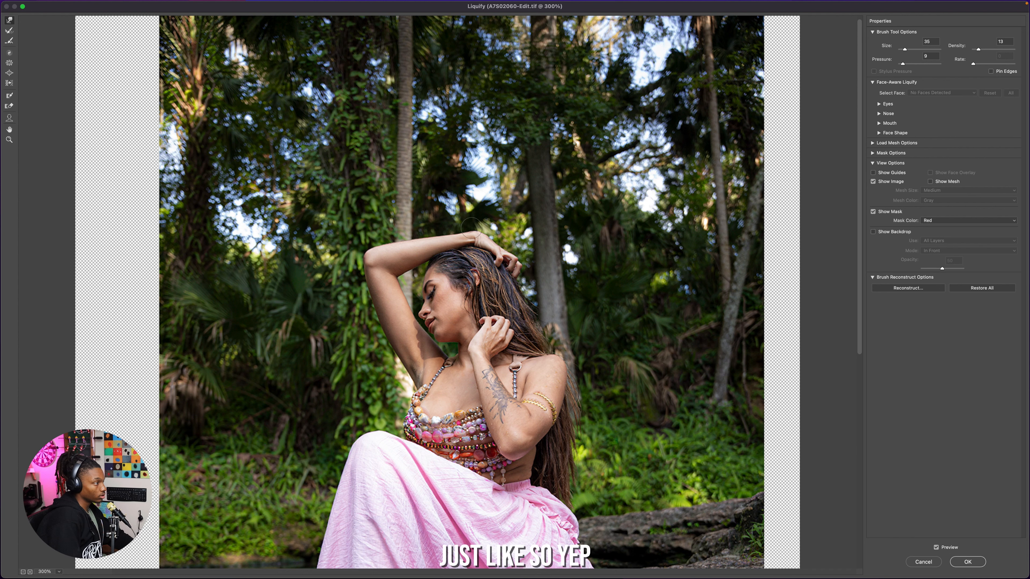
# - Refine the lowered arm's elbow in Liquify, varying the warp brush size between 25 and 60
pyautogui.scroll(-5, 492, 340)
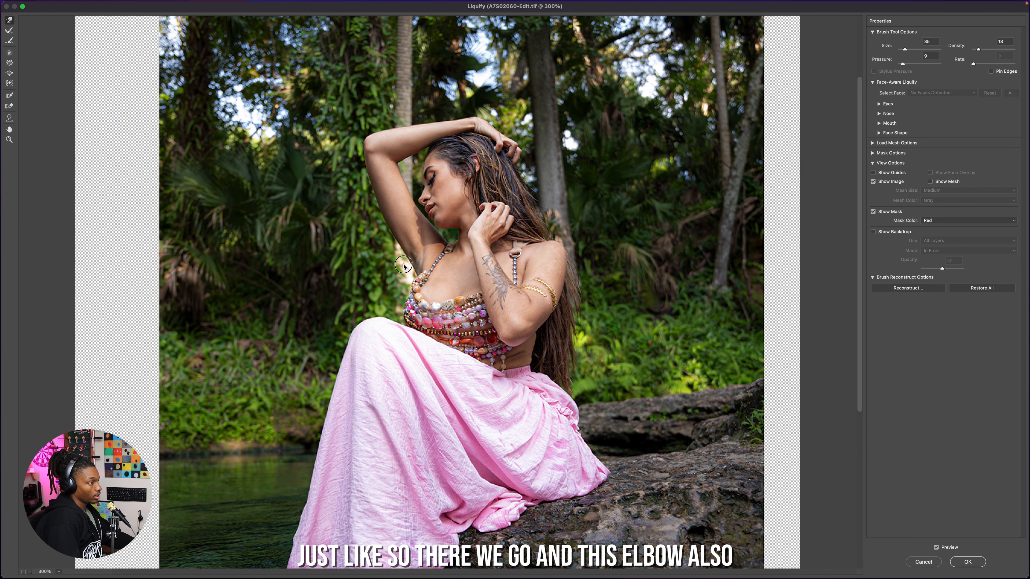
pyautogui.press(']')
pyautogui.press(']')
pyautogui.press(']')
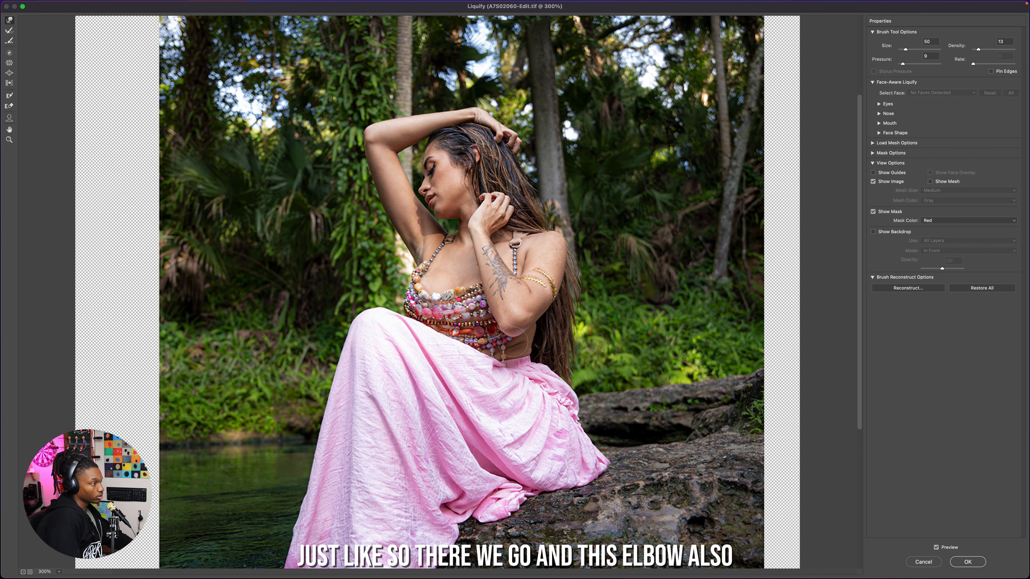
pyautogui.press('[')
pyautogui.press('[')
pyautogui.press('[')
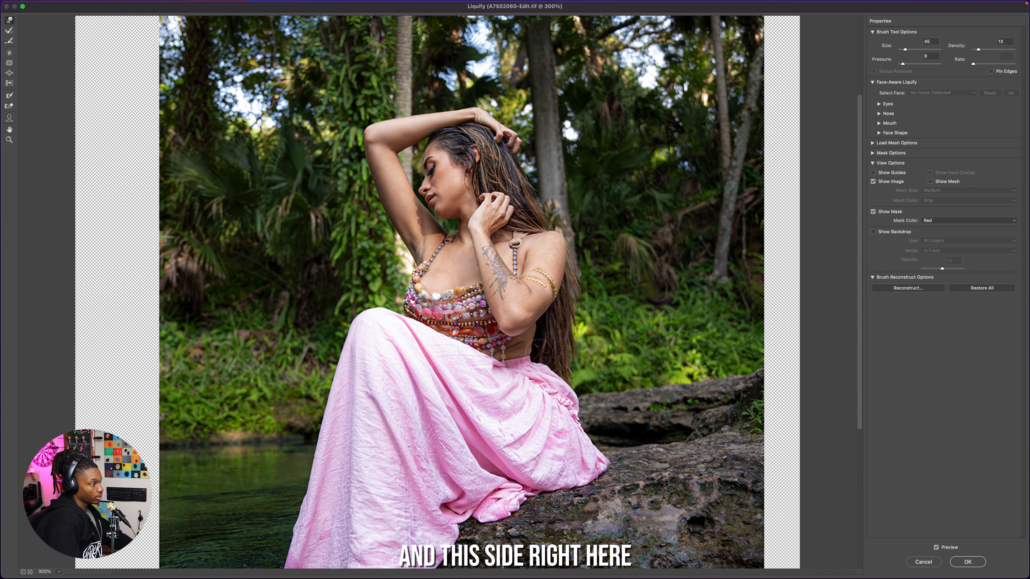
pyautogui.press(']')
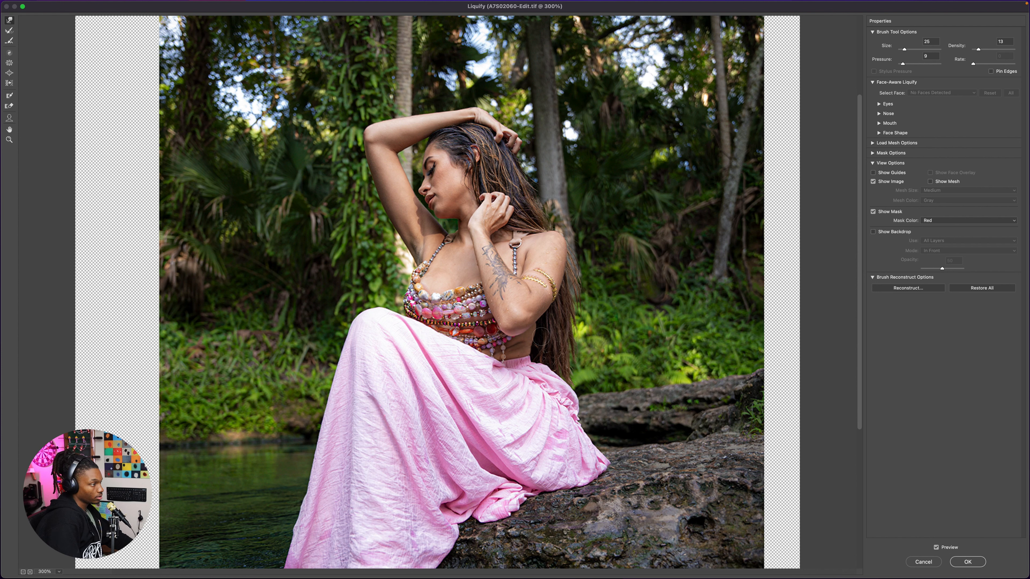
# - Shape the model's waist and the back of the skirt in Liquify with the warp brush enlarged to between 70 and 90
pyautogui.press(']')
pyautogui.press(']')
pyautogui.press(']')
pyautogui.press(']')
pyautogui.press(']')
pyautogui.press(']')
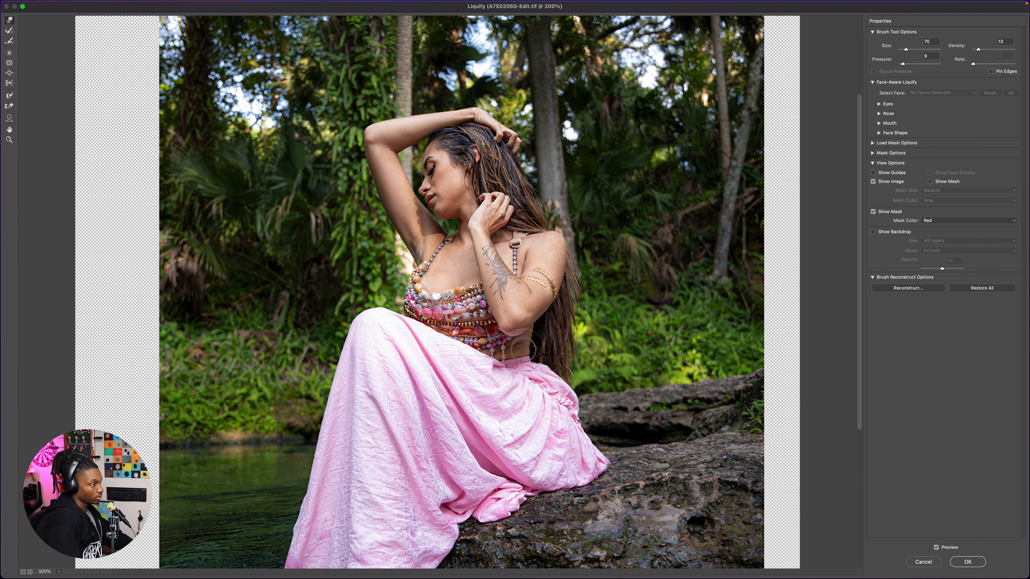
pyautogui.press(']')
pyautogui.press(']')
pyautogui.press(']')
pyautogui.press(']')
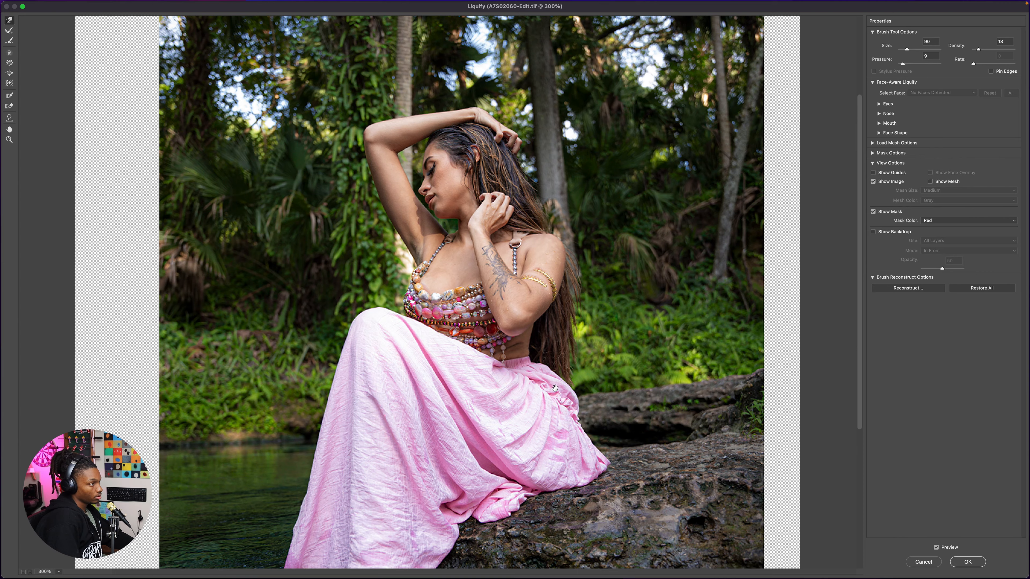
# - Stretch the photo's right side outward with a 600-size warp brush until it covers the empty canvas strip
pyautogui.moveTo(542, 407); pyautogui.dragTo(535, 288)
pyautogui.press('super+0')
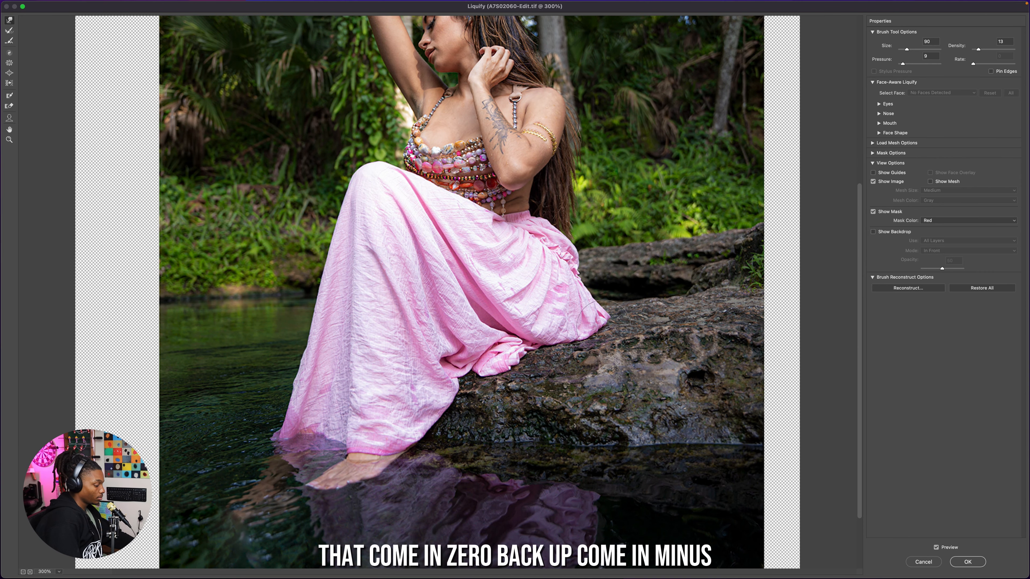
pyautogui.keyDown('alt'); pyautogui.click(496, 300); pyautogui.keyUp('alt')
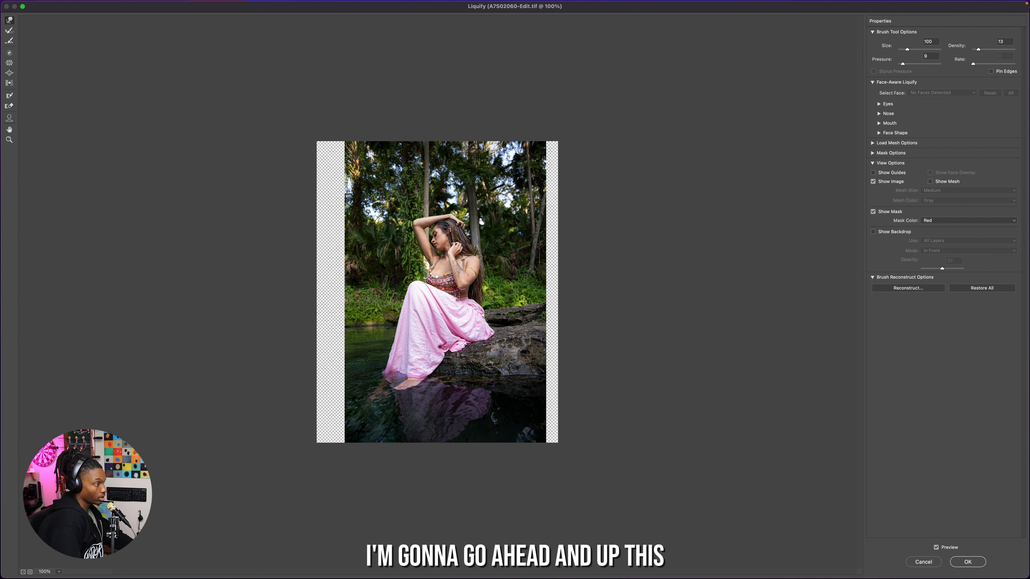
pyautogui.press(']')
pyautogui.press(']')
pyautogui.press(']')
pyautogui.press(']')
pyautogui.press(']')
pyautogui.press(']')
pyautogui.press(']')
pyautogui.press(']')
pyautogui.press(']')
pyautogui.press(']')
pyautogui.moveTo(537, 354)
pyautogui.mouseDown()
pyautogui.moveTo(543, 302)
pyautogui.moveTo(572, 328)
pyautogui.moveTo(557, 342)
pyautogui.moveTo(565, 346)
pyautogui.moveTo(529, 366)
pyautogui.moveTo(538, 376)
pyautogui.moveTo(529, 374)
pyautogui.moveTo(582, 407)
pyautogui.moveTo(563, 431)
pyautogui.moveTo(499, 429)
pyautogui.moveTo(515, 445)
pyautogui.moveTo(593, 437)
pyautogui.mouseUp()
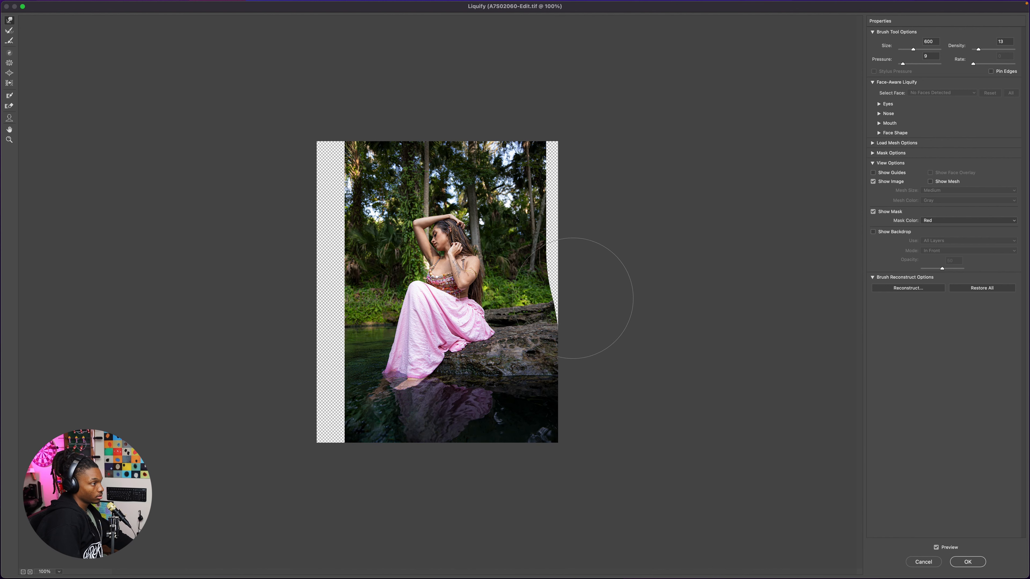
pyautogui.moveTo(546, 290)
pyautogui.mouseDown()
pyautogui.moveTo(593, 275)
pyautogui.moveTo(561, 238)
pyautogui.moveTo(564, 203)
pyautogui.mouseUp()
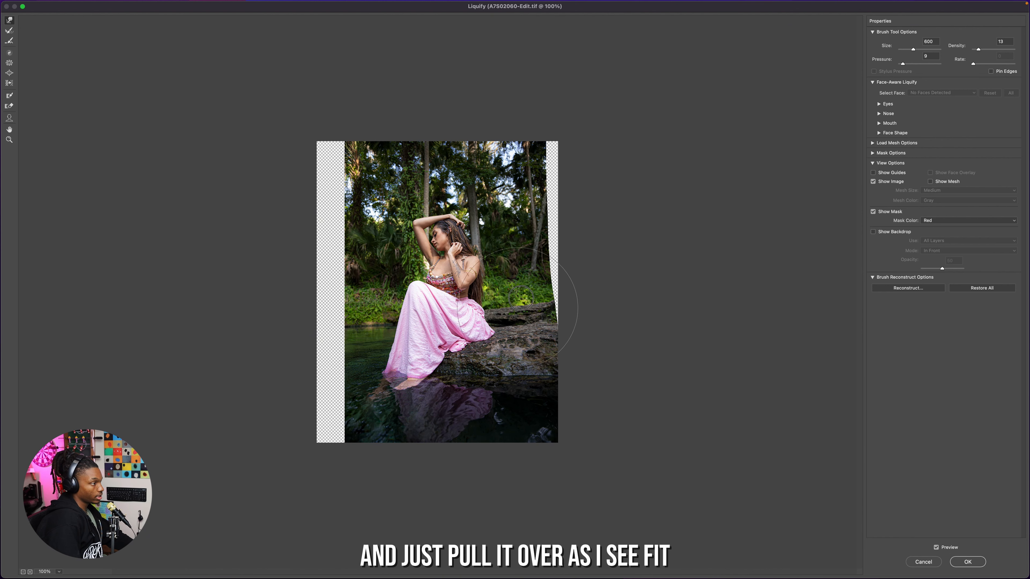
pyautogui.moveTo(522, 318)
pyautogui.mouseDown()
pyautogui.moveTo(558, 300)
pyautogui.moveTo(548, 238)
pyautogui.moveTo(577, 244)
pyautogui.moveTo(555, 272)
pyautogui.mouseUp()
pyautogui.moveTo(537, 215)
pyautogui.mouseDown()
pyautogui.moveTo(548, 191)
pyautogui.moveTo(591, 161)
pyautogui.moveTo(534, 156)
pyautogui.moveTo(530, 178)
pyautogui.moveTo(537, 215)
pyautogui.moveTo(585, 223)
pyautogui.moveTo(595, 242)
pyautogui.moveTo(562, 248)
pyautogui.moveTo(541, 202)
pyautogui.moveTo(561, 175)
pyautogui.moveTo(542, 150)
pyautogui.mouseUp()
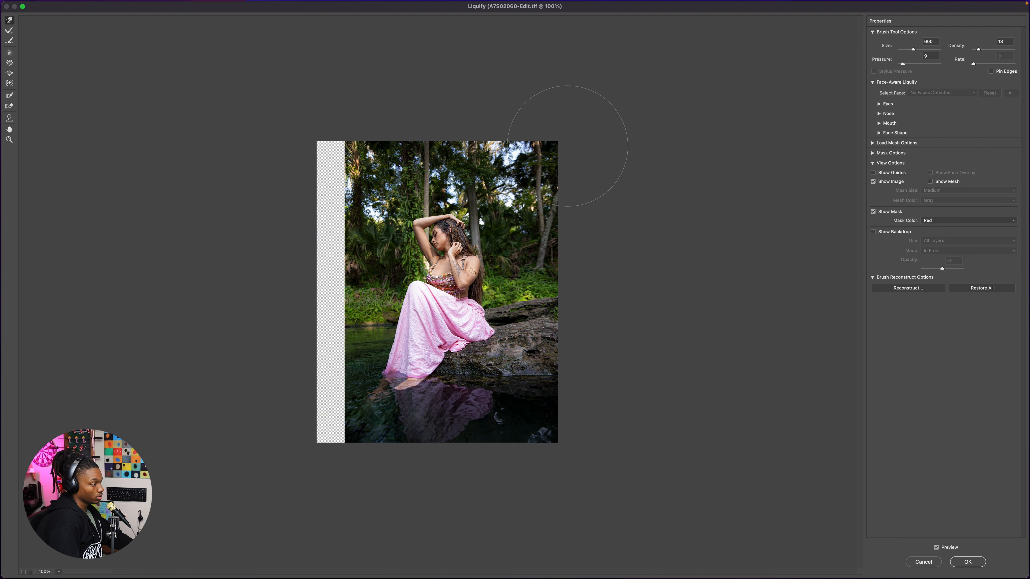
# - Try pulling the photo's upper left edge outward with warp brush sizes of 700 and 400, and apply the Liquify edits
pyautogui.press('[')
pyautogui.press('[')
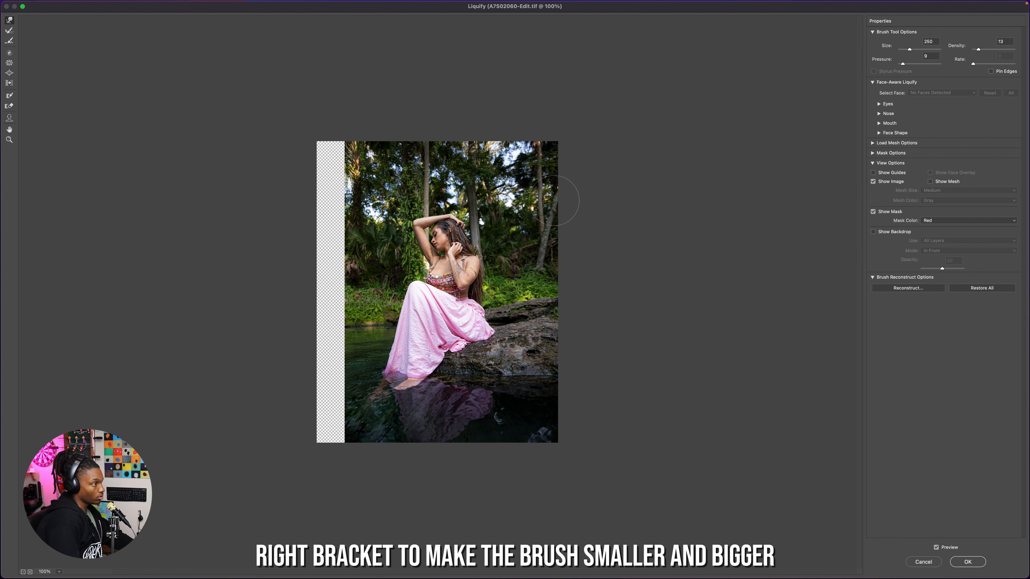
pyautogui.press(']')
pyautogui.press(']')
pyautogui.press(']')
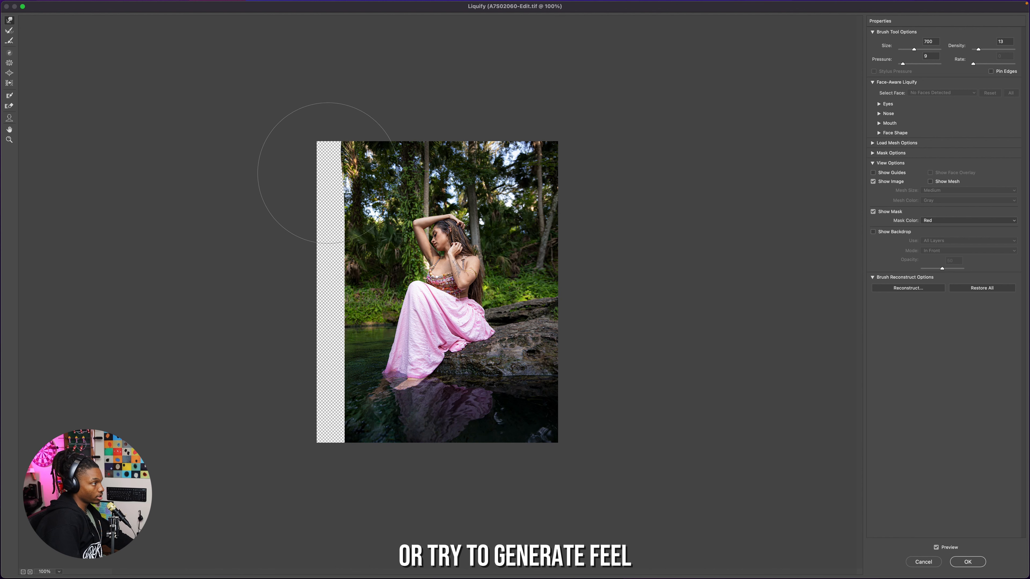
pyautogui.press('[')
pyautogui.press('p')
pyautogui.press('[')
pyautogui.press('[')
pyautogui.press('p')
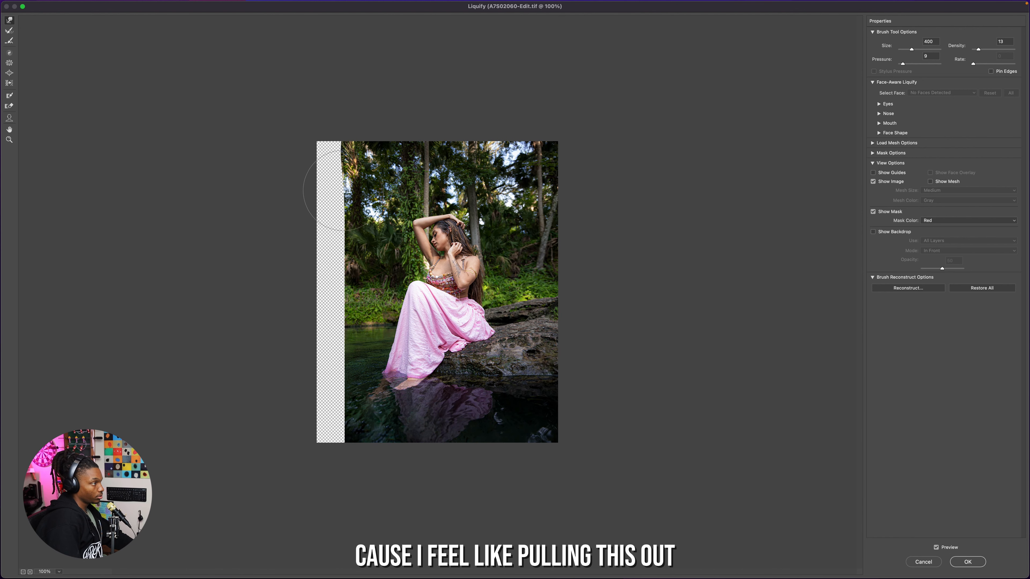
pyautogui.moveTo(323, 181); pyautogui.dragTo(321, 179)
pyautogui.moveTo(336, 221)
pyautogui.mouseDown()
pyautogui.moveTo(317, 228)
pyautogui.moveTo(320, 239)
pyautogui.mouseUp()
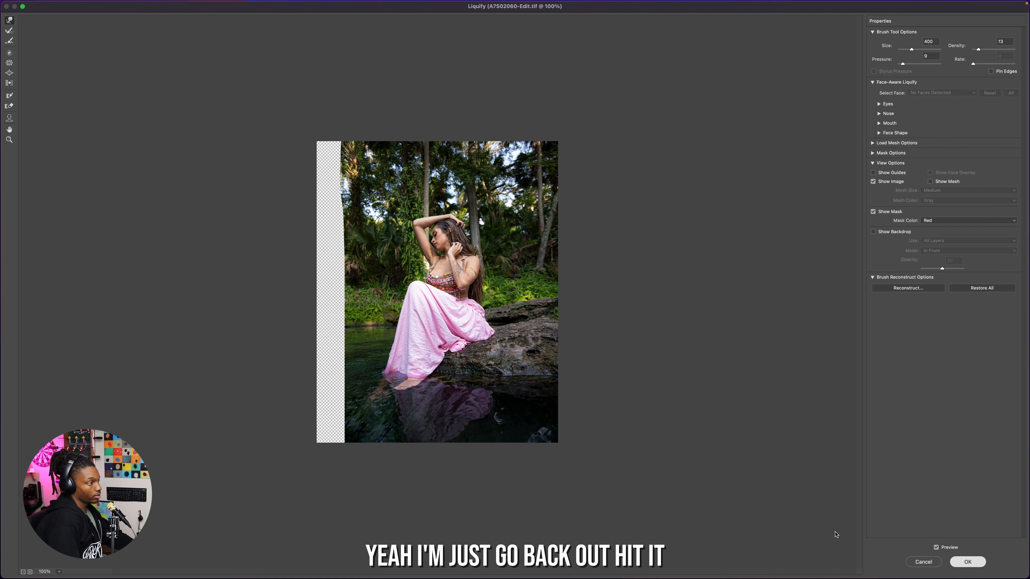
pyautogui.press('Return')
# - Compare the portrait before and after retouching by toggling the visibility of the Layer 1 copy layer
pyautogui.click(761, 451)
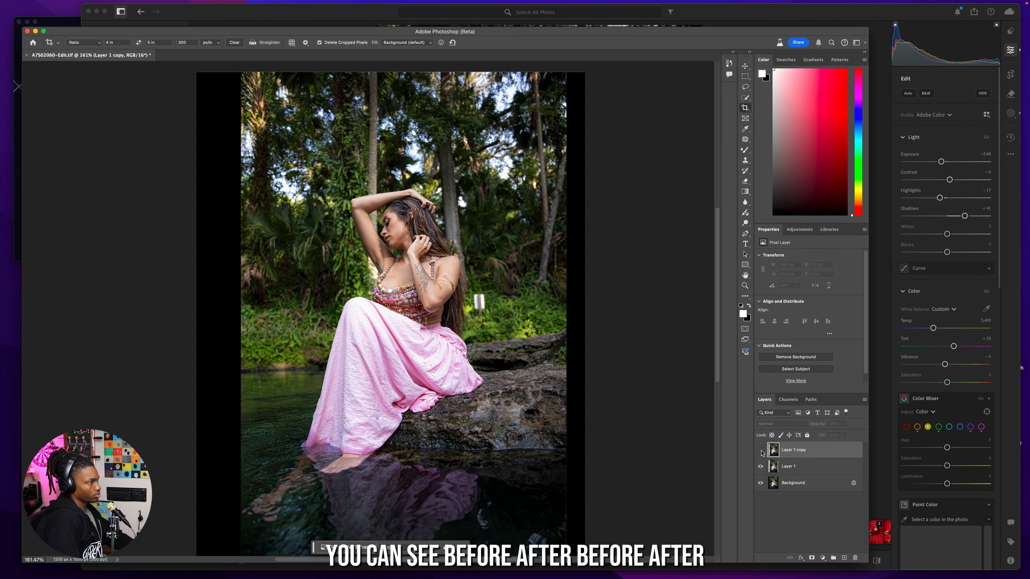
pyautogui.click(761, 450)
pyautogui.click(761, 451)
pyautogui.click(761, 450)
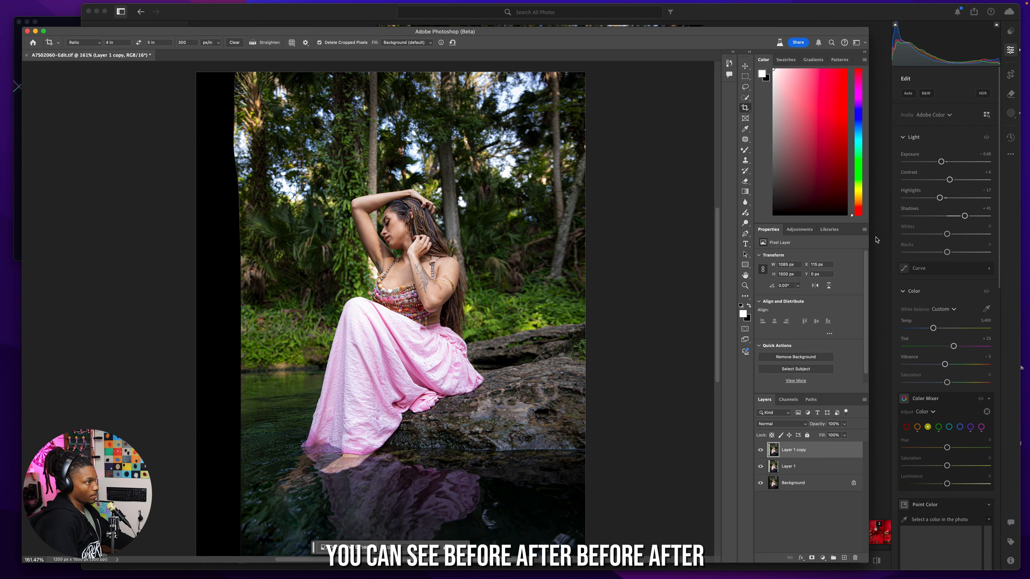
# - Select the empty canvas strip along the photo's left edge and extend the scene into it with Generative Fill without a prompt
pyautogui.click(747, 78)
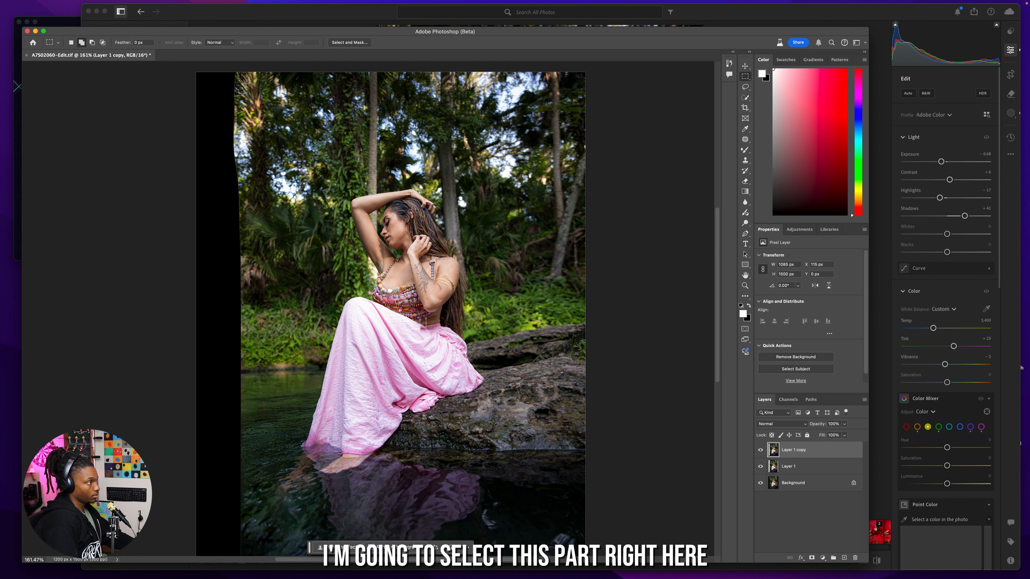
pyautogui.moveTo(246, 69); pyautogui.dragTo(173, 540)
pyautogui.scroll(2, 165, 517)
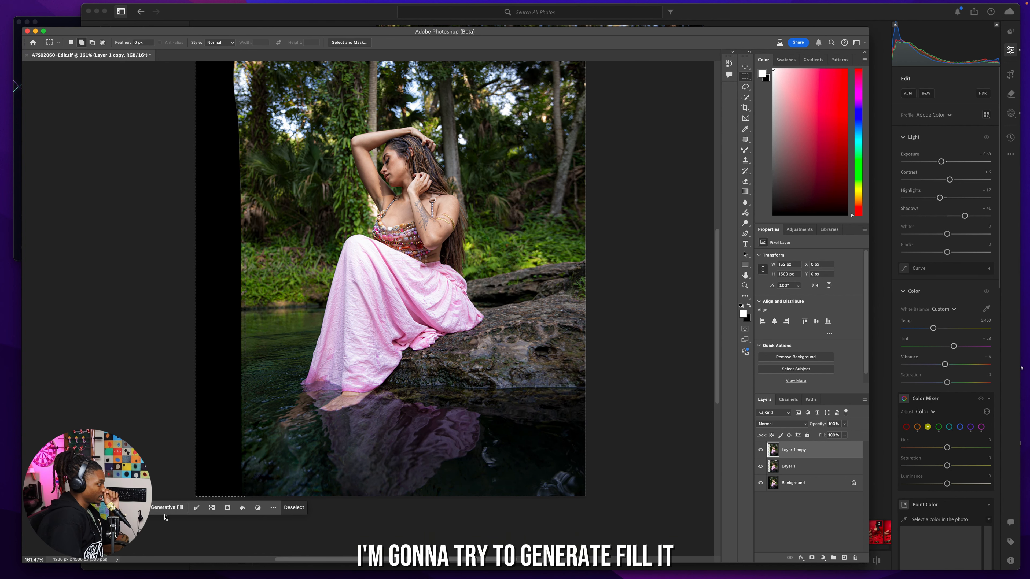
pyautogui.click(166, 509)
pyautogui.click(319, 509)
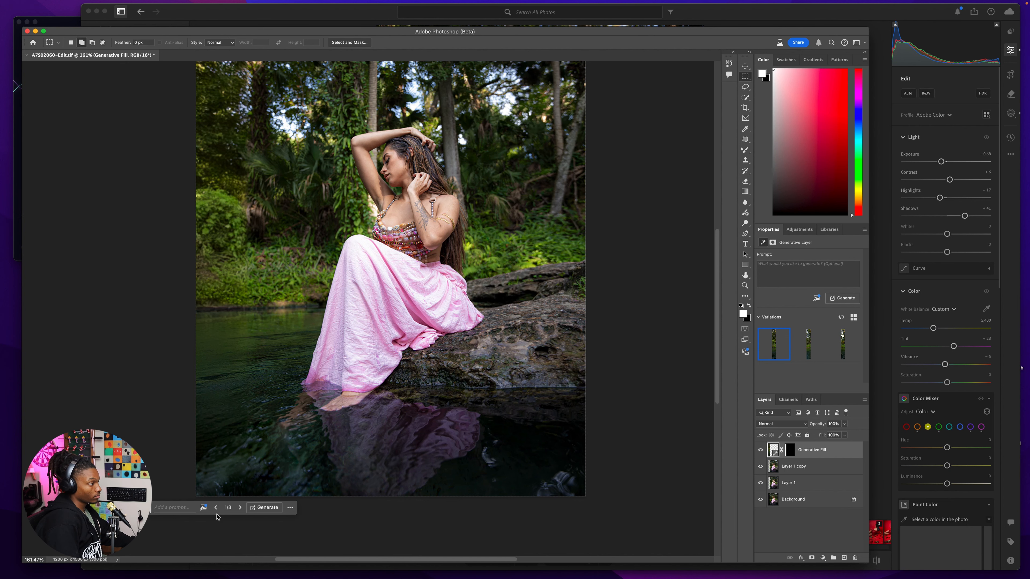
# - Compare the three Generative Fill variations up close along the photo's extended left edge, checking the foliage and water
pyautogui.moveTo(482, 2)
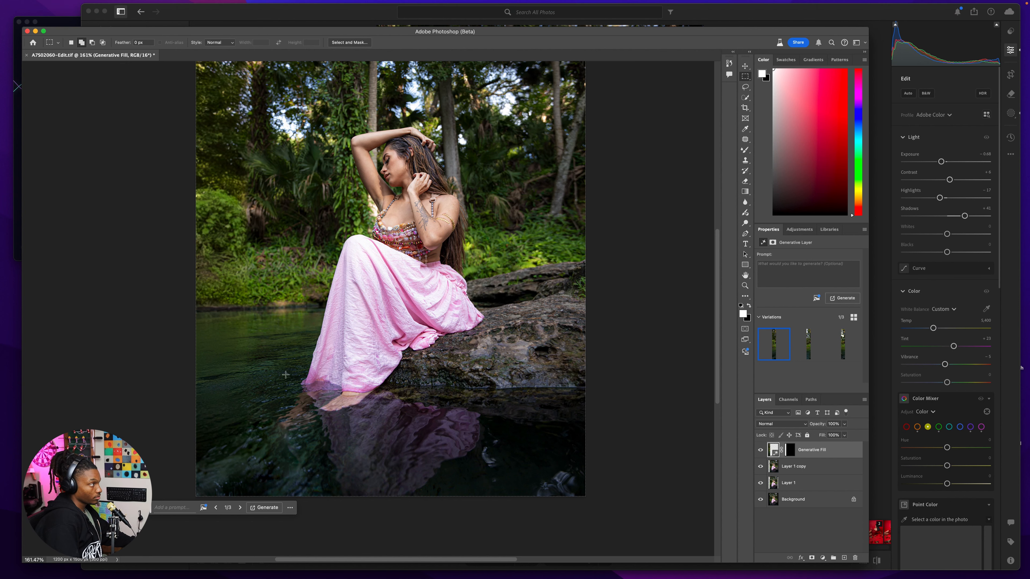
pyautogui.press('super+Tab')
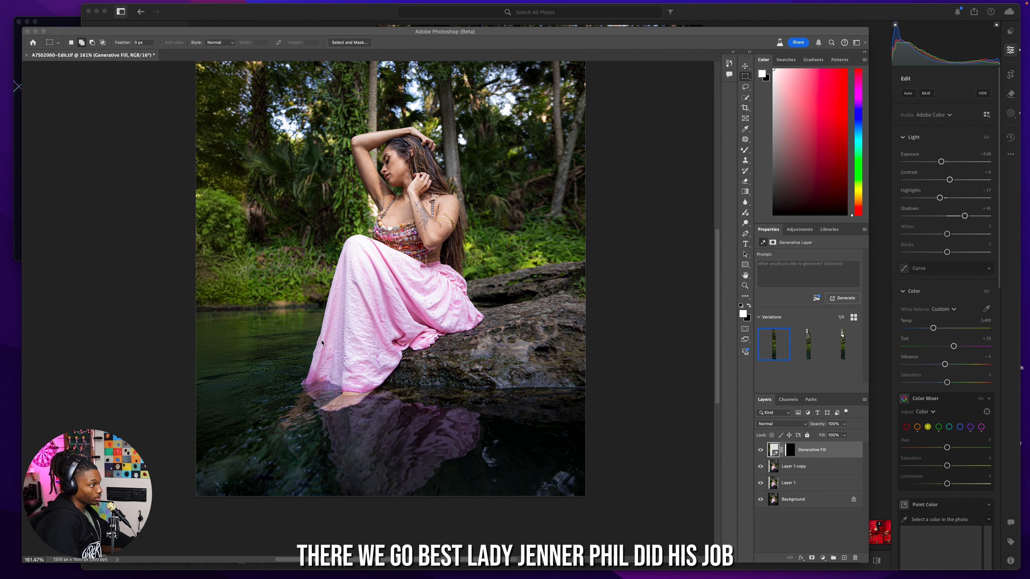
pyautogui.click(412, 384)
pyautogui.scroll(3, 431, 311)
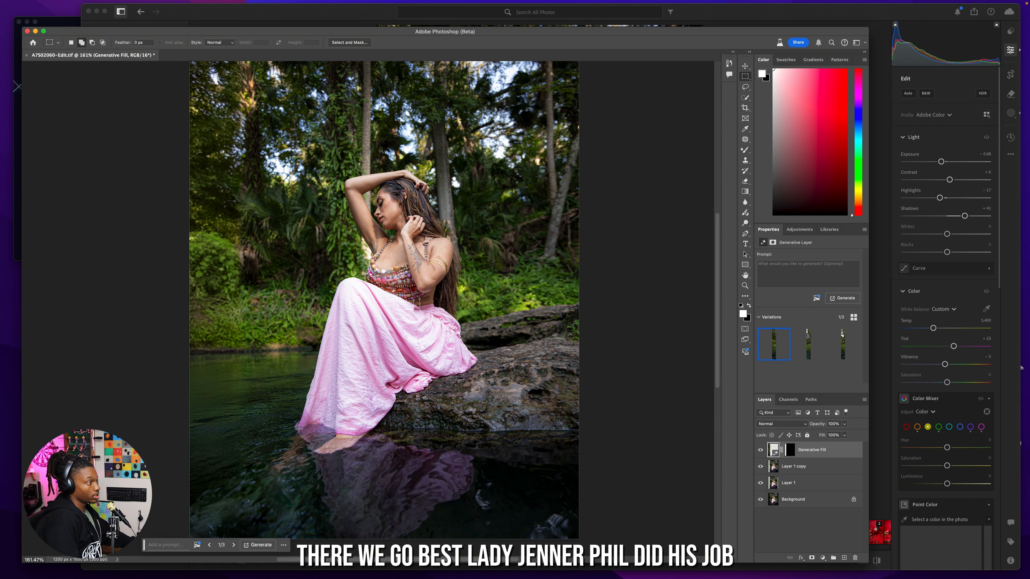
pyautogui.press('super+plus')
pyautogui.press('super+plus')
pyautogui.press('super+plus')
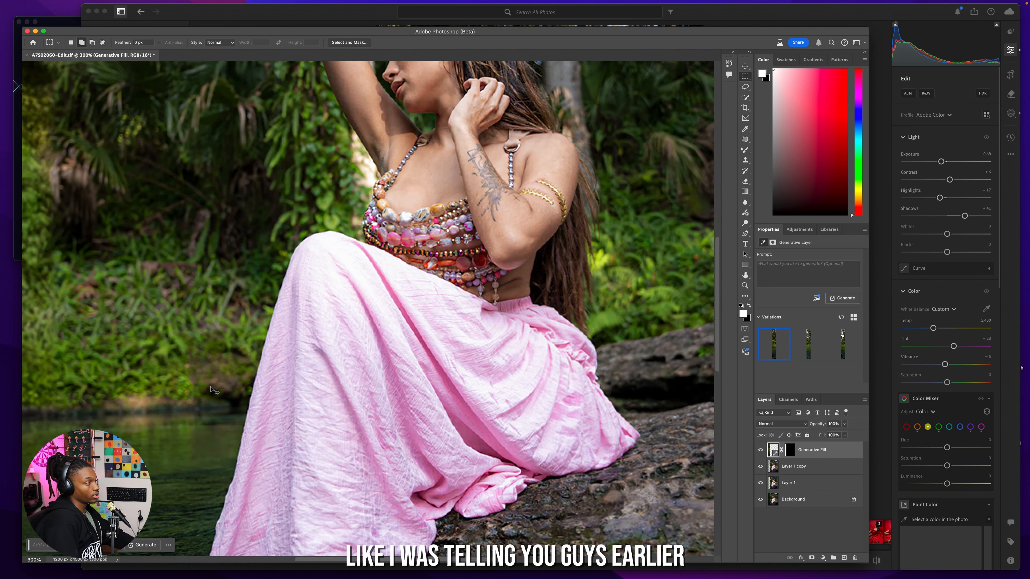
pyautogui.moveTo(73, 377); pyautogui.dragTo(369, 295)
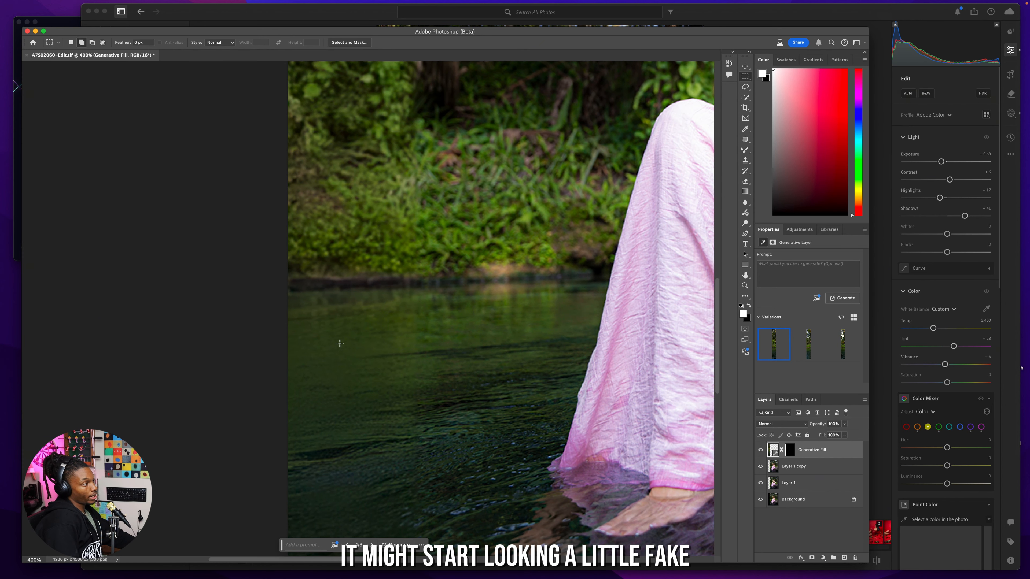
pyautogui.click(372, 545)
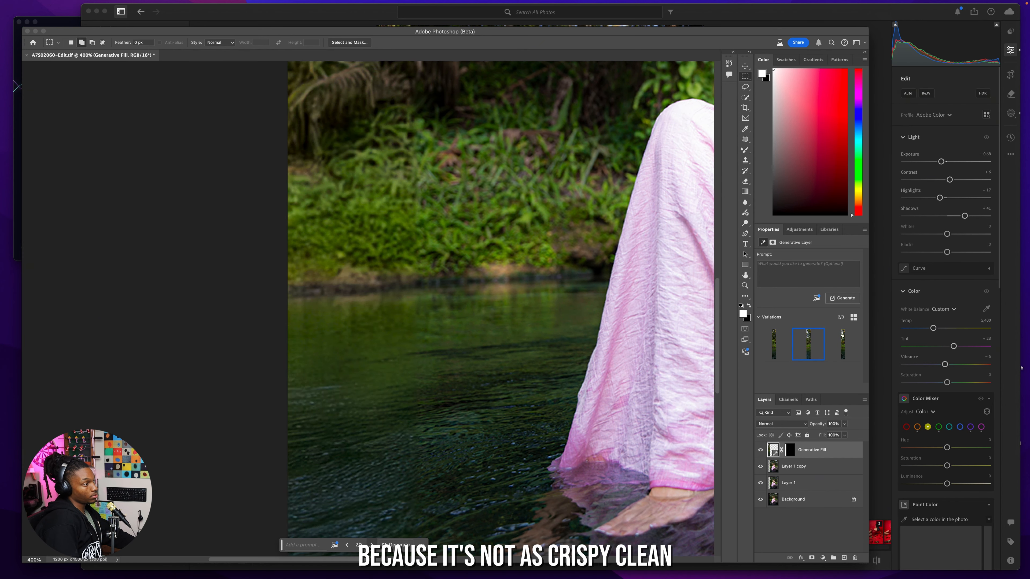
pyautogui.click(371, 545)
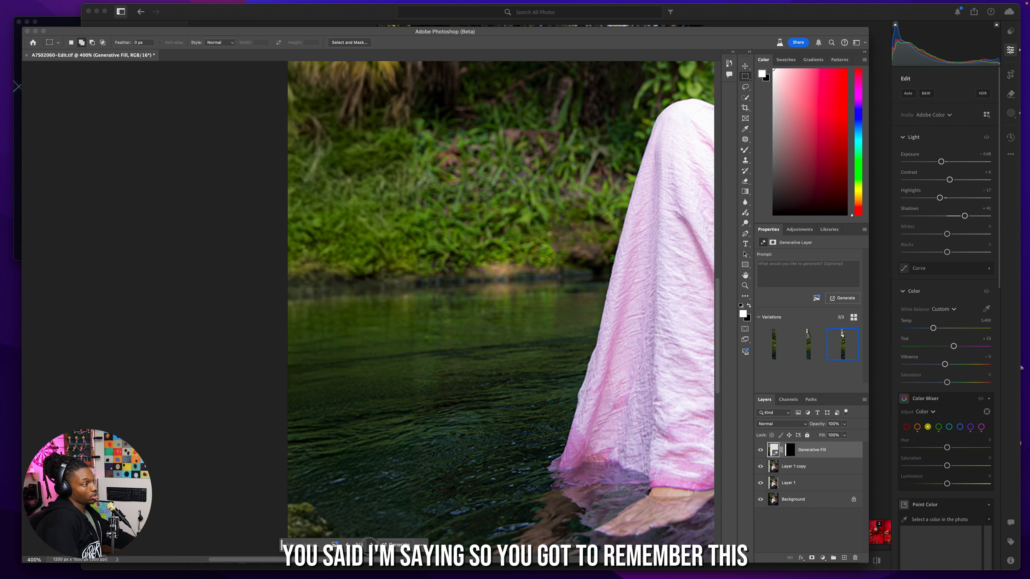
pyautogui.click(372, 545)
pyautogui.click(372, 545)
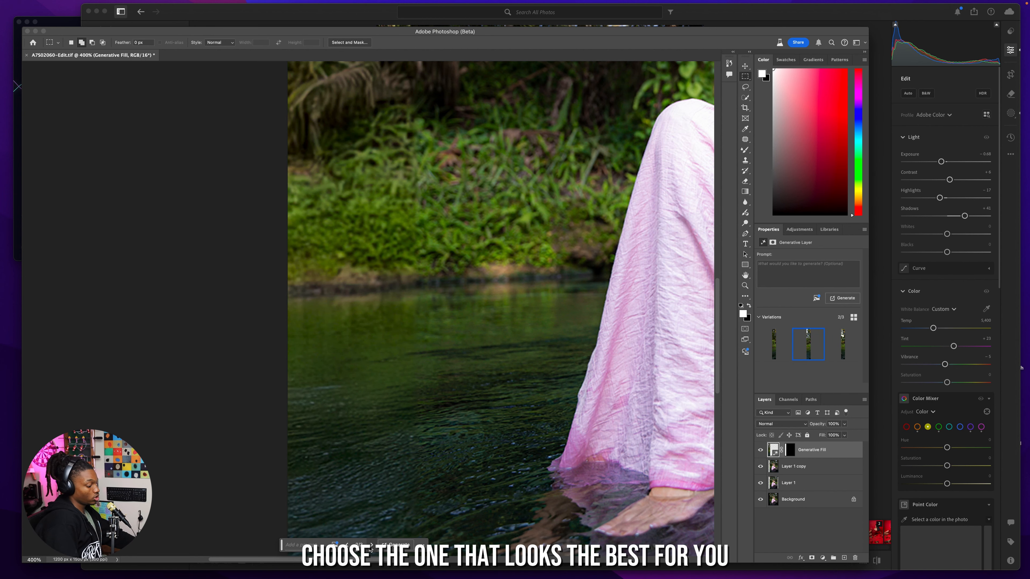
# - Keep the second Generative Fill variation for the extended left edge and merge its layer down into Layer 1 copy
pyautogui.press('super+0')
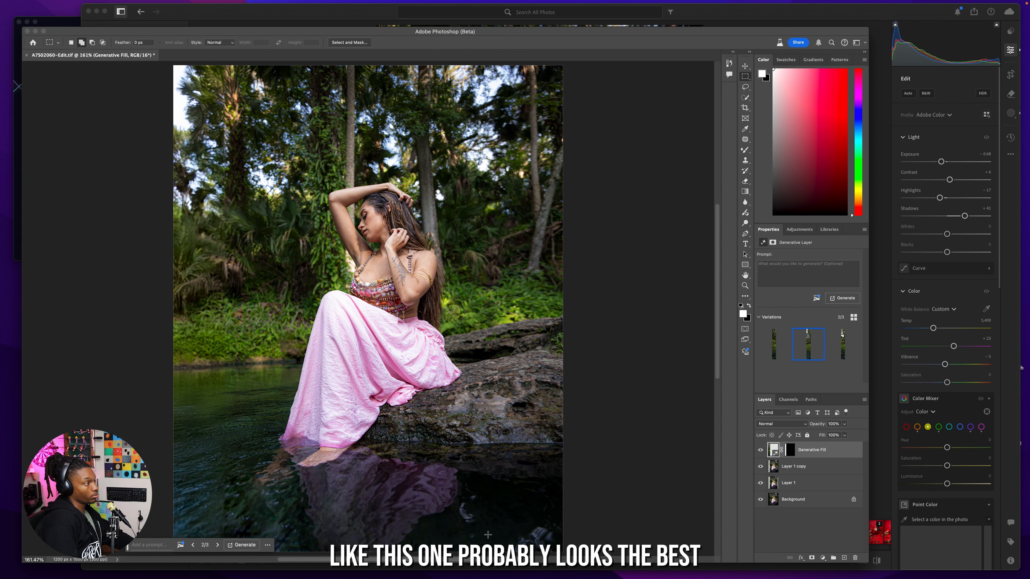
pyautogui.click(217, 546)
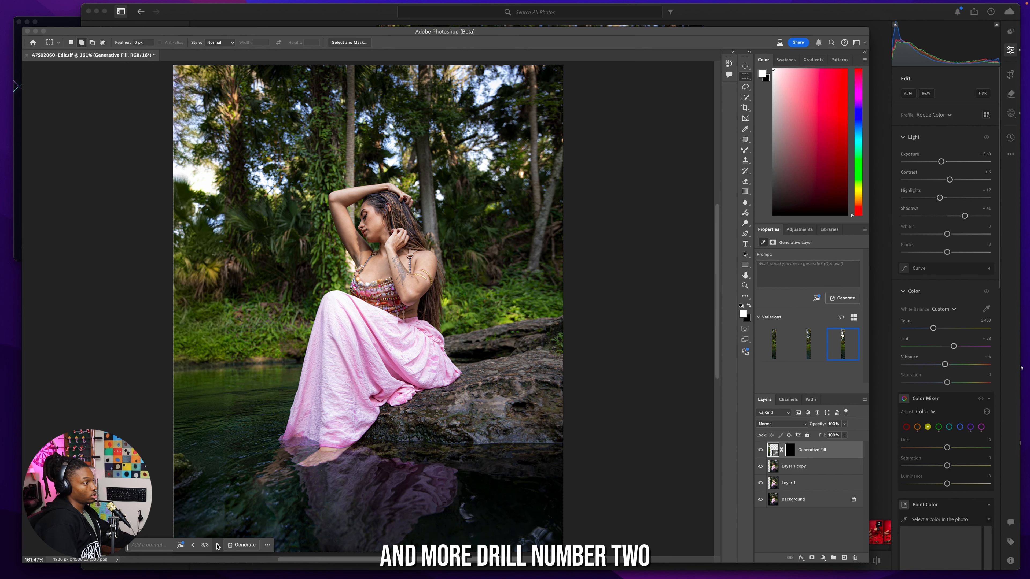
pyautogui.click(218, 545)
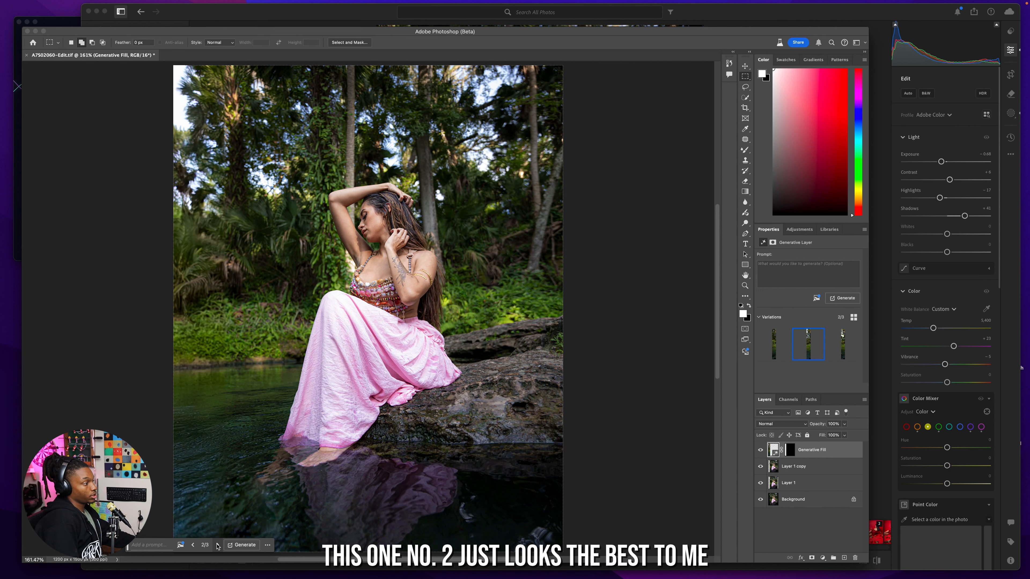
pyautogui.click(217, 545)
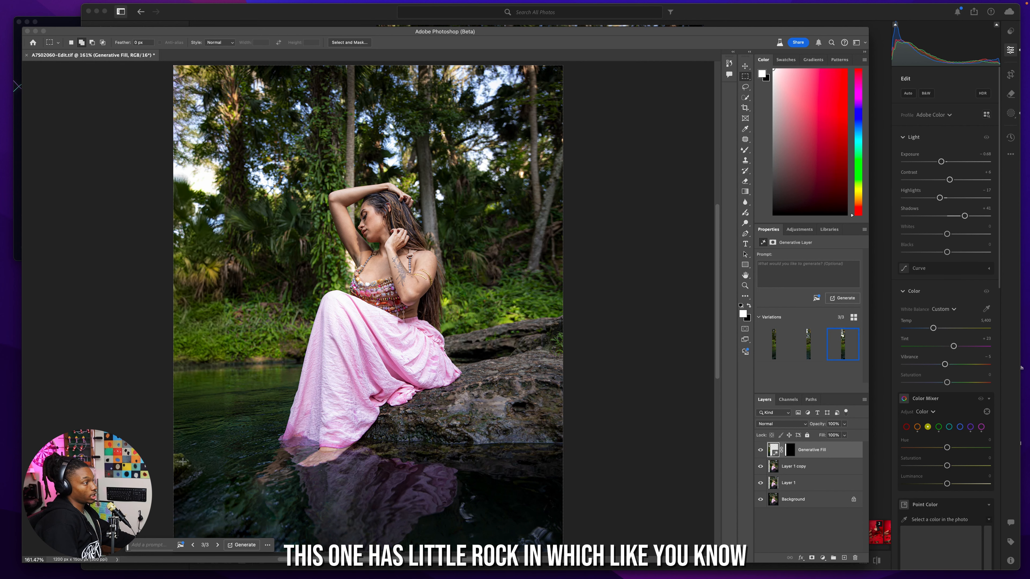
pyautogui.click(194, 545)
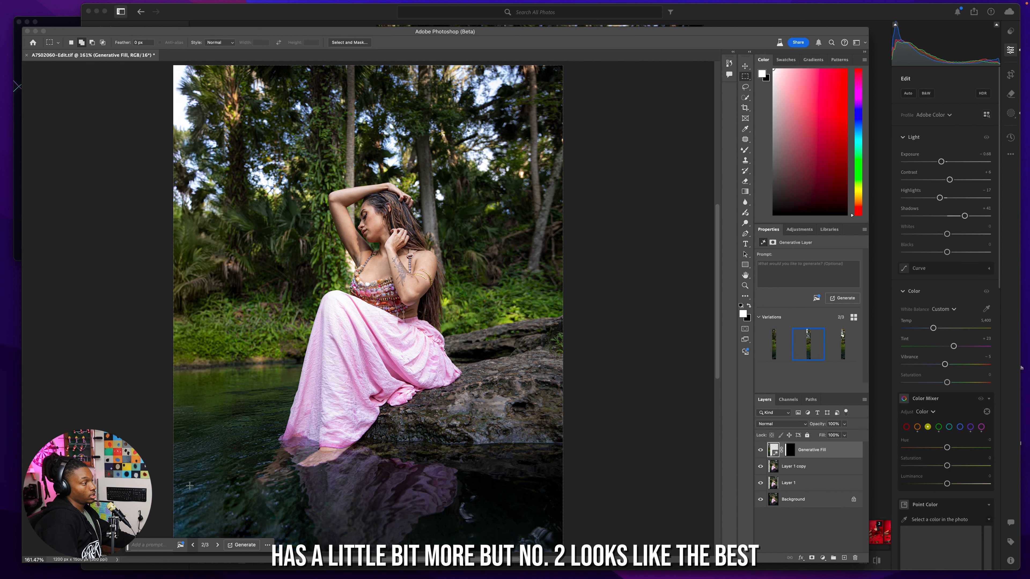
pyautogui.rightClick(826, 468)
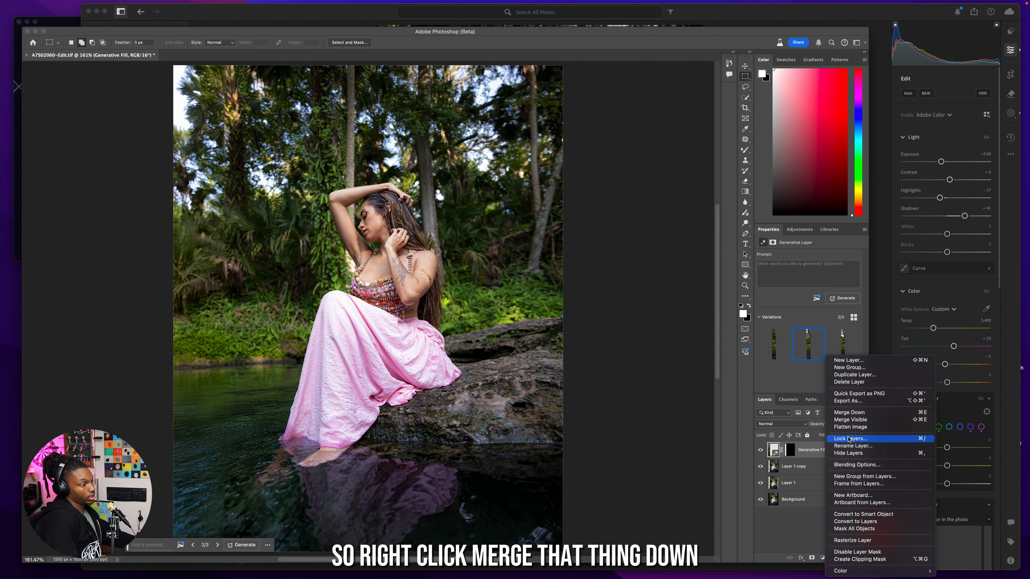
pyautogui.click(852, 417)
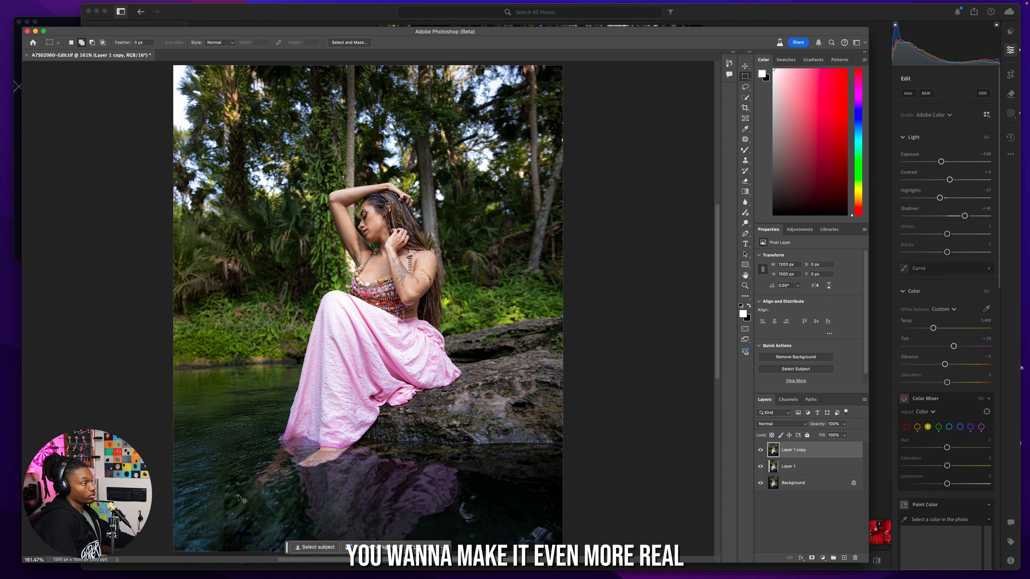
# - Warp the water along the photo's lower left and bottom edges in Liquify with a 300-size brush, and apply the edits
pyautogui.press('super+shift+x')
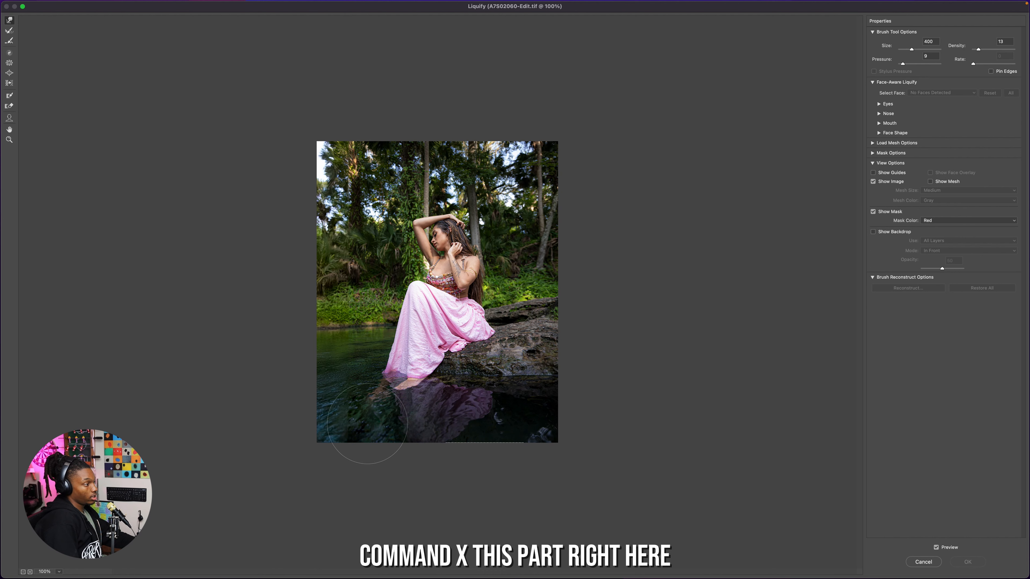
pyautogui.press('[')
pyautogui.press('[')
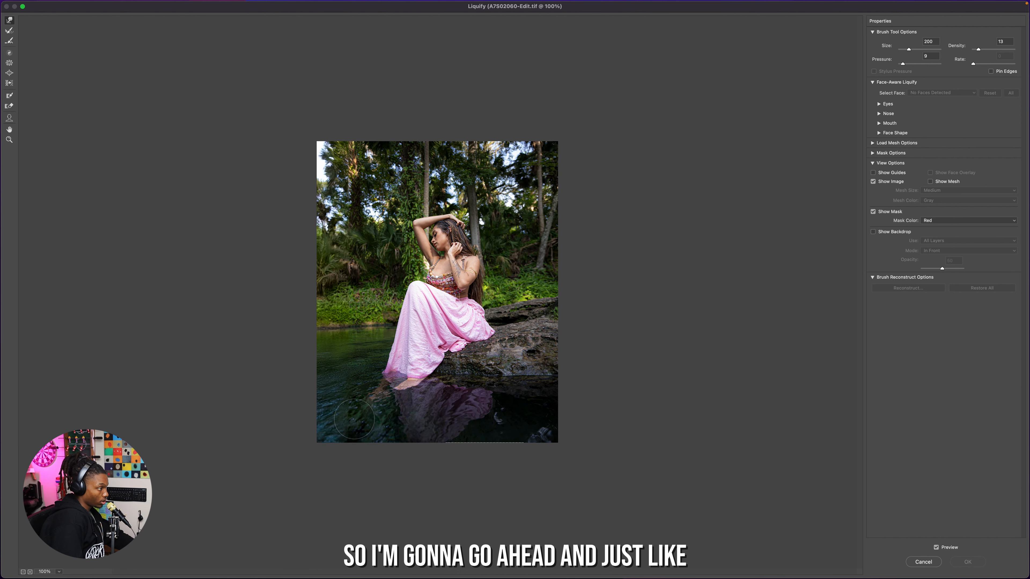
pyautogui.press(']')
pyautogui.moveTo(351, 418)
pyautogui.mouseDown()
pyautogui.moveTo(358, 430)
pyautogui.moveTo(370, 426)
pyautogui.moveTo(338, 411)
pyautogui.moveTo(353, 437)
pyautogui.moveTo(355, 401)
pyautogui.moveTo(347, 423)
pyautogui.moveTo(329, 423)
pyautogui.moveTo(334, 382)
pyautogui.moveTo(336, 416)
pyautogui.moveTo(323, 418)
pyautogui.moveTo(328, 385)
pyautogui.moveTo(317, 361)
pyautogui.mouseUp()
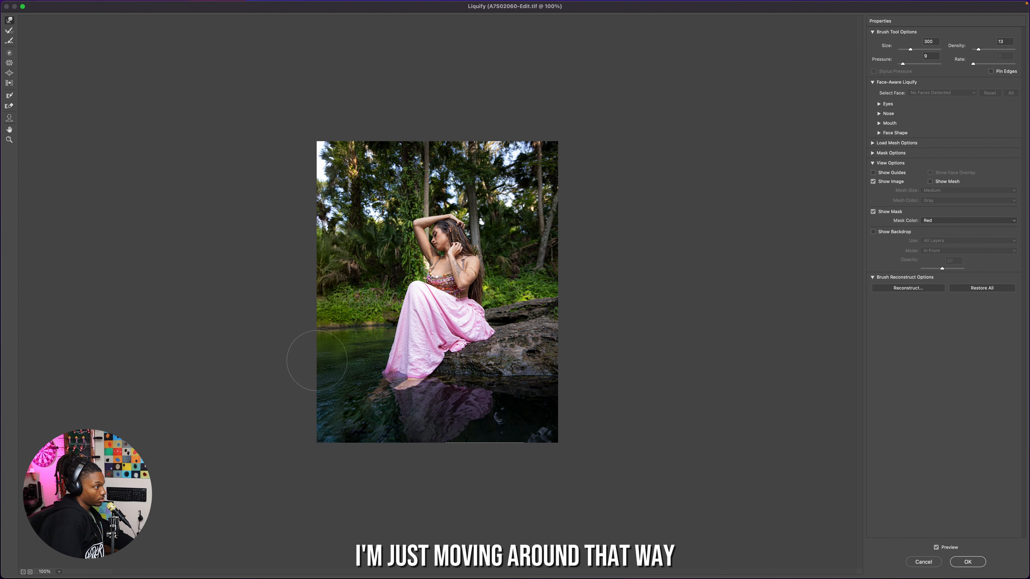
pyautogui.moveTo(336, 423)
pyautogui.mouseDown()
pyautogui.moveTo(319, 446)
pyautogui.moveTo(340, 443)
pyautogui.mouseUp()
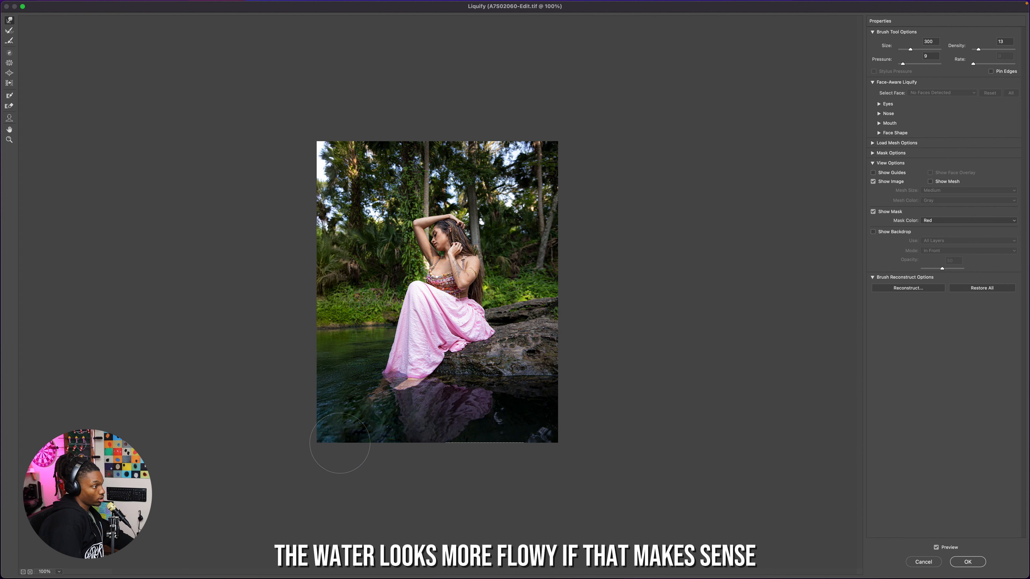
pyautogui.moveTo(447, 443); pyautogui.dragTo(487, 464)
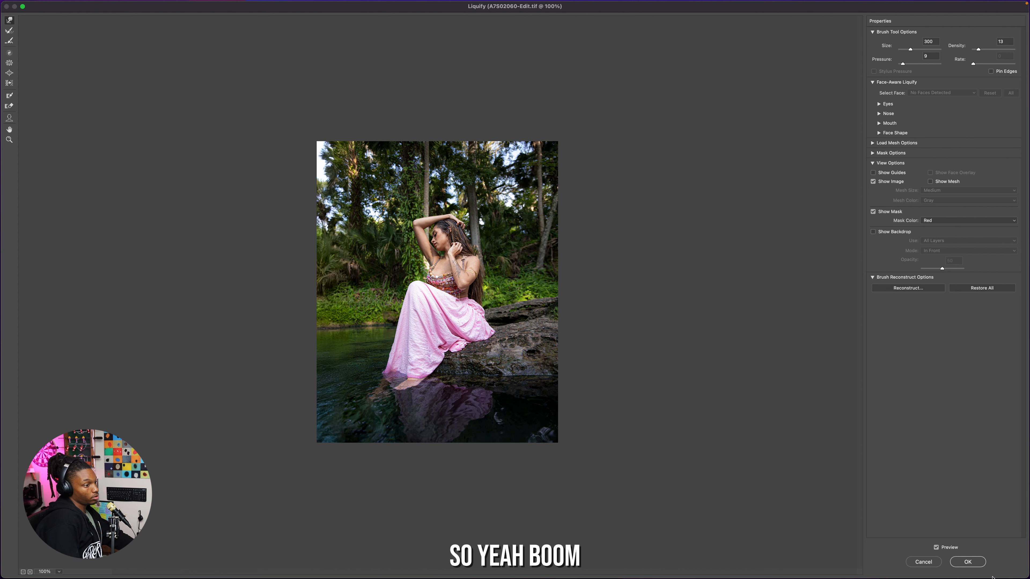
pyautogui.press('Return')
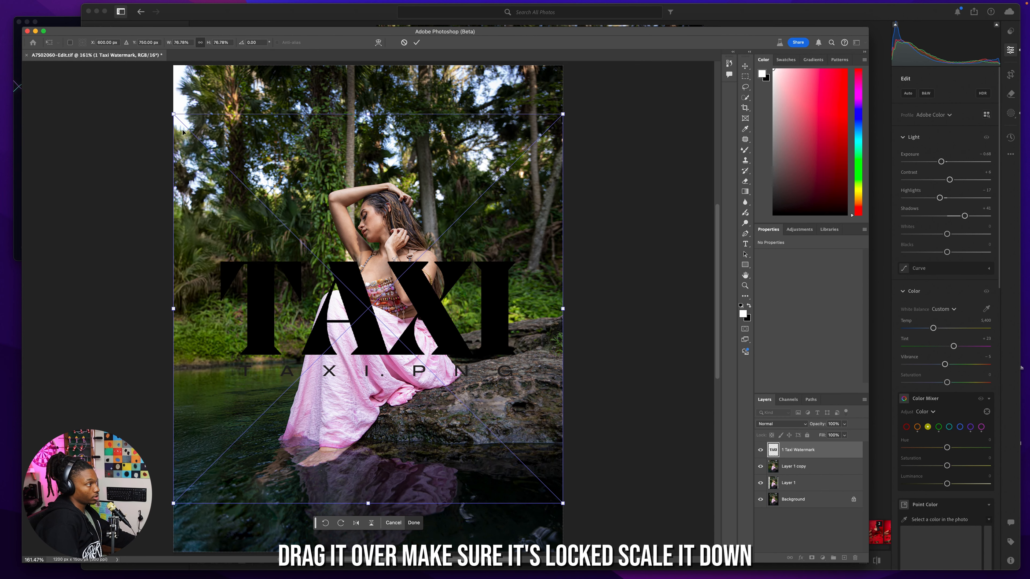
# - Scale the Taxi watermark down to about 4.58%, place it on the rock beside the skirt, and set its opacity to about 29%
pyautogui.moveTo(173, 113); pyautogui.dragTo(490, 405)
pyautogui.scroll(3, 490, 405)
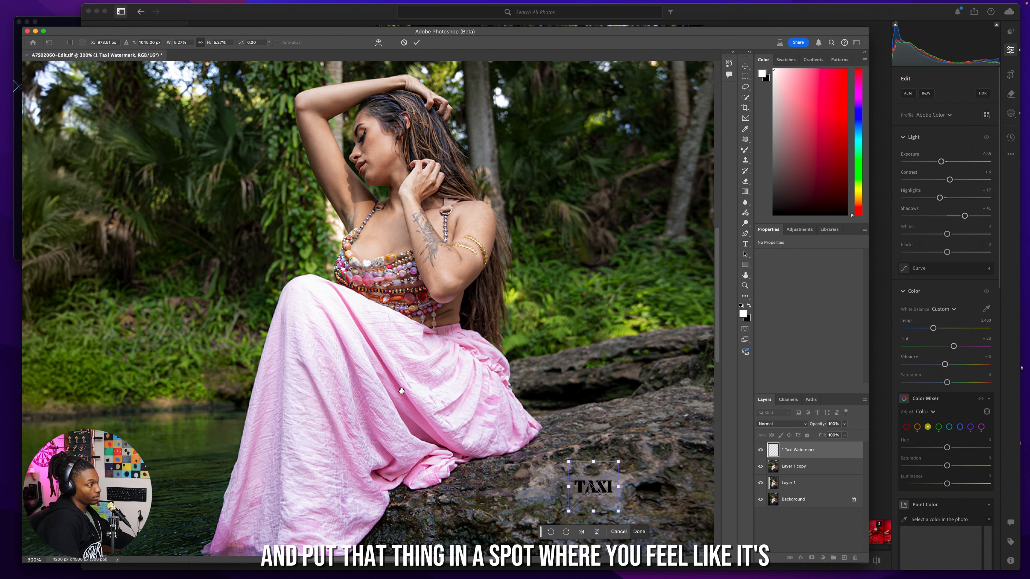
pyautogui.moveTo(665, 448)
pyautogui.mouseDown()
pyautogui.moveTo(652, 472)
pyautogui.moveTo(676, 450)
pyautogui.mouseUp()
pyautogui.click(845, 424)
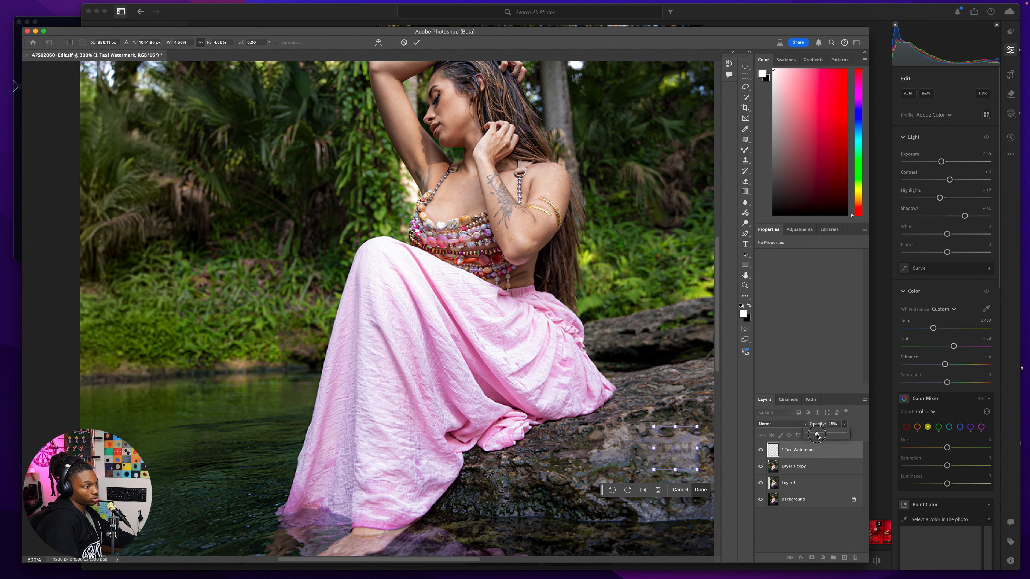
pyautogui.doubleClick(685, 439)
# - Outline the skin mark on the bare waist with the Patch tool and rasterize the Taxi watermark layer
pyautogui.moveTo(666, 385); pyautogui.dragTo(529, 437)
pyautogui.press('super+plus')
pyautogui.press('super+plus')
pyautogui.press('super+plus')
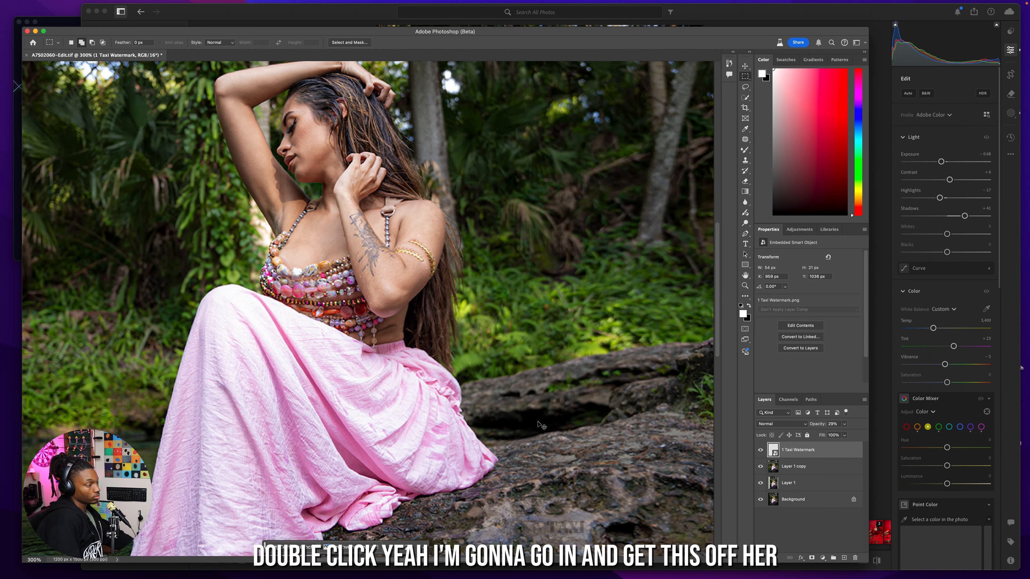
pyautogui.press('super+plus')
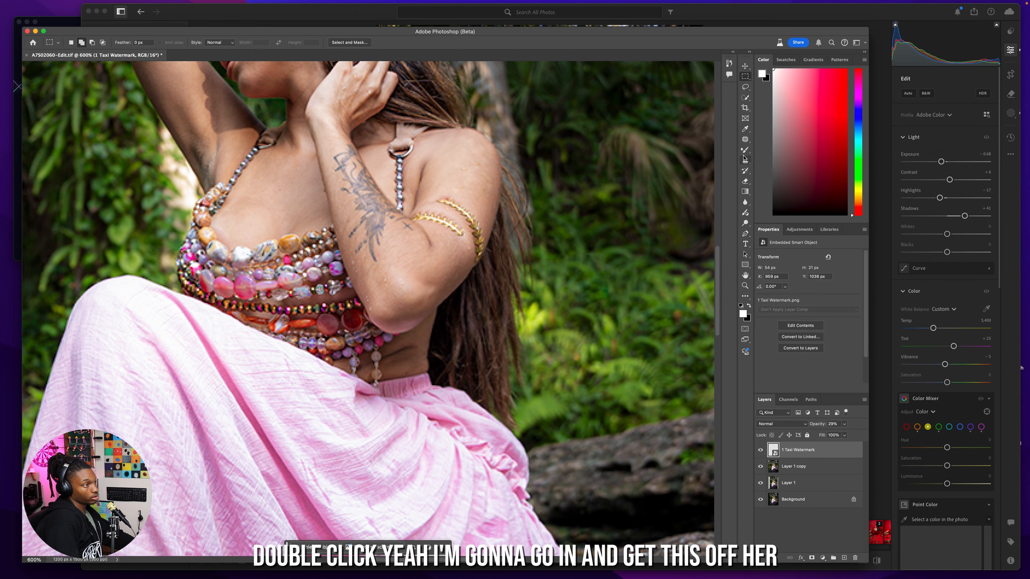
pyautogui.click(745, 140)
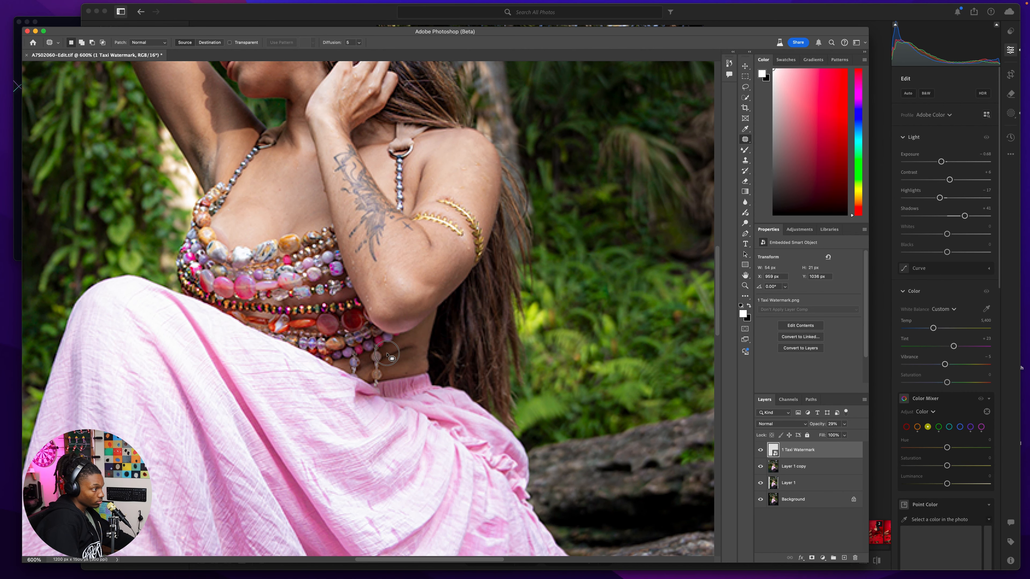
pyautogui.moveTo(416, 352)
pyautogui.mouseDown()
pyautogui.moveTo(410, 343)
pyautogui.moveTo(407, 358)
pyautogui.mouseUp()
pyautogui.press('Return')
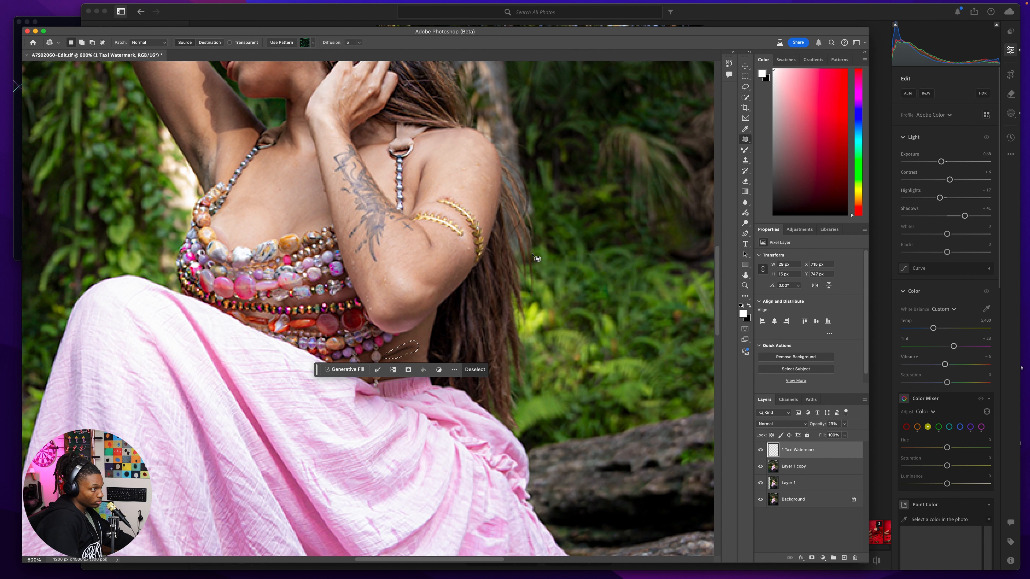
# - Patch the skin marks on the waist below the elbow with nearby clean skin on the Layer 1 copy layer
pyautogui.click(791, 463)
pyautogui.moveTo(406, 348)
pyautogui.mouseDown()
pyautogui.moveTo(410, 361)
pyautogui.moveTo(393, 355)
pyautogui.moveTo(417, 344)
pyautogui.mouseUp()
pyautogui.press('super+d')
pyautogui.moveTo(405, 350); pyautogui.dragTo(404, 376)
pyautogui.press('super+d')
pyautogui.press('super+d')
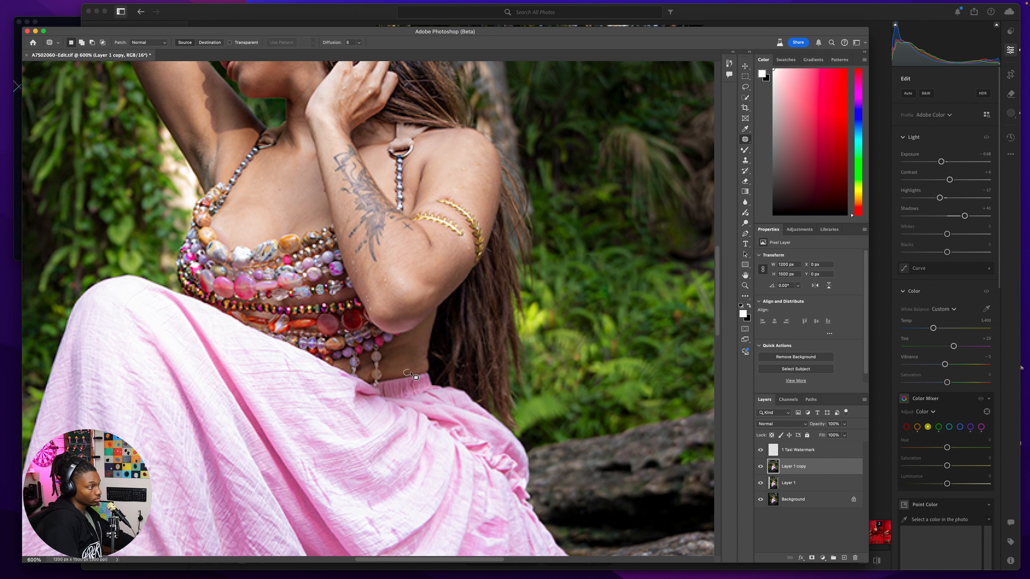
pyautogui.press('super+d')
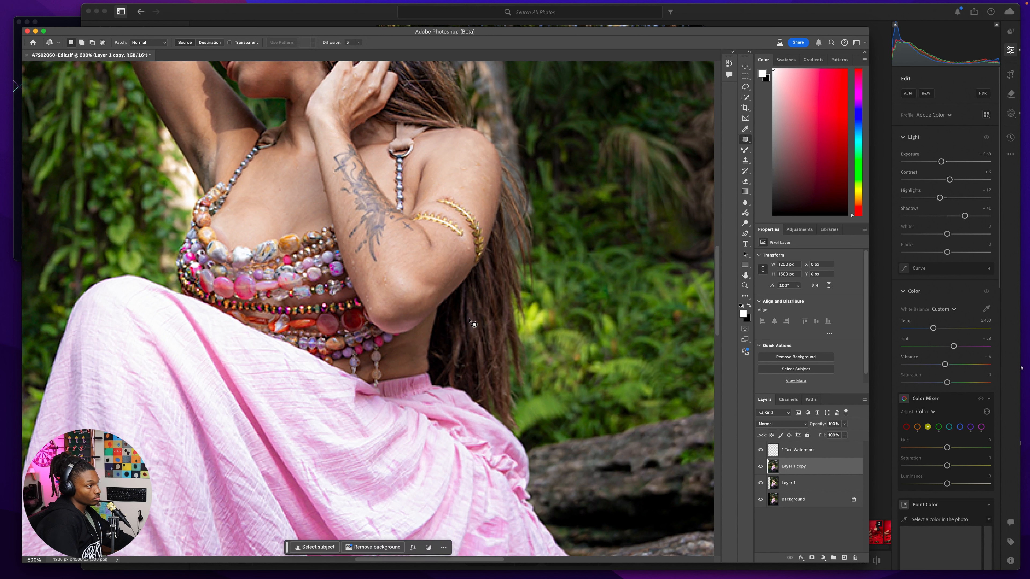
# - Clean up the remaining marks on the waist with the content-aware Spot Healing Brush
pyautogui.rightClick(745, 139)
pyautogui.click(778, 138)
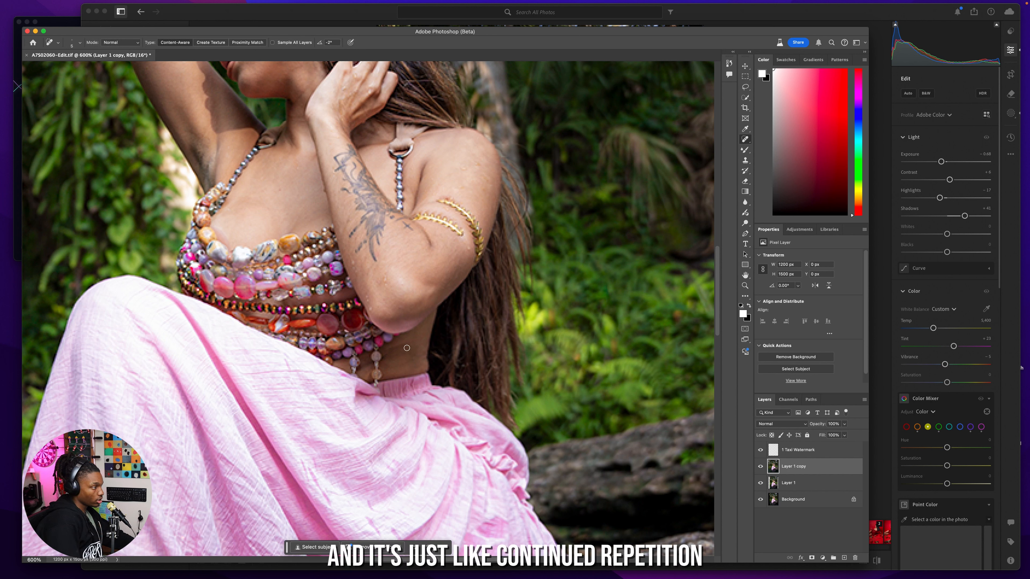
pyautogui.moveTo(407, 345); pyautogui.dragTo(401, 355)
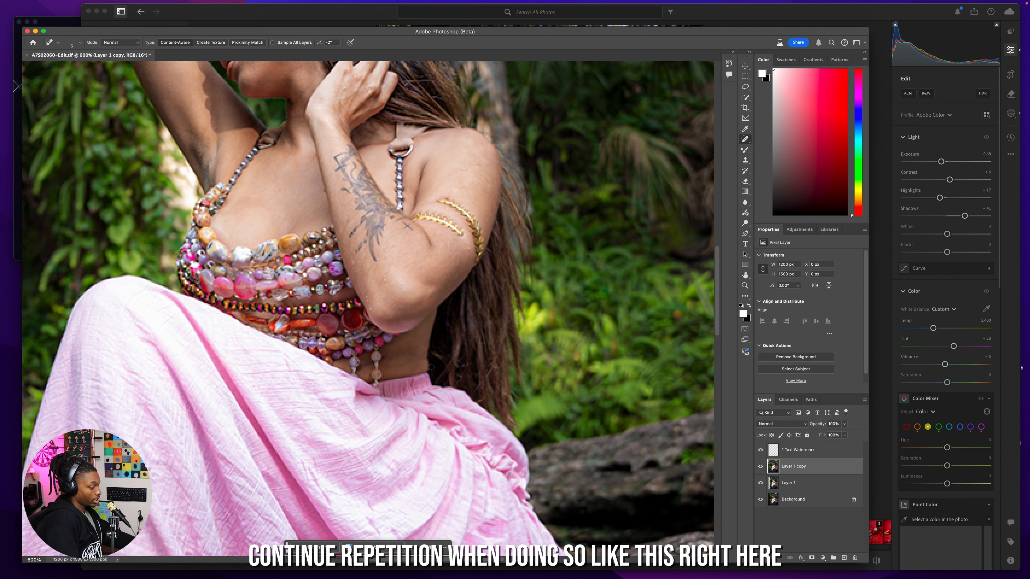
# - Liquify the Layer 1 copy, pushing the back edge of the bare waist inward with warp brush sizes from 45 to 80
pyautogui.press('shift+super+x')
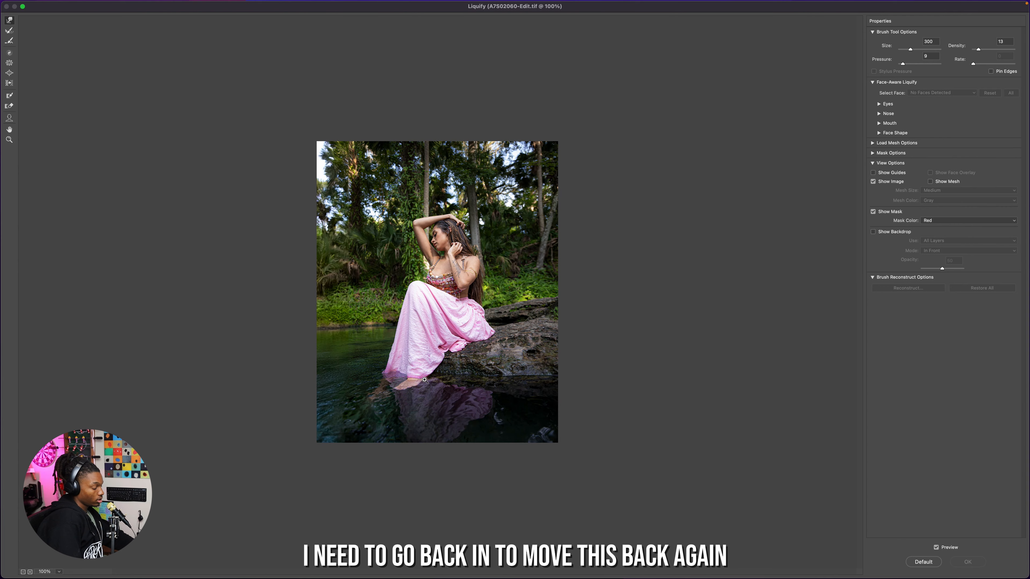
pyautogui.press('super+equal')
pyautogui.press('super+equal')
pyautogui.press('super+equal')
pyautogui.moveTo(558, 356); pyautogui.dragTo(293, 370)
pyautogui.press('[')
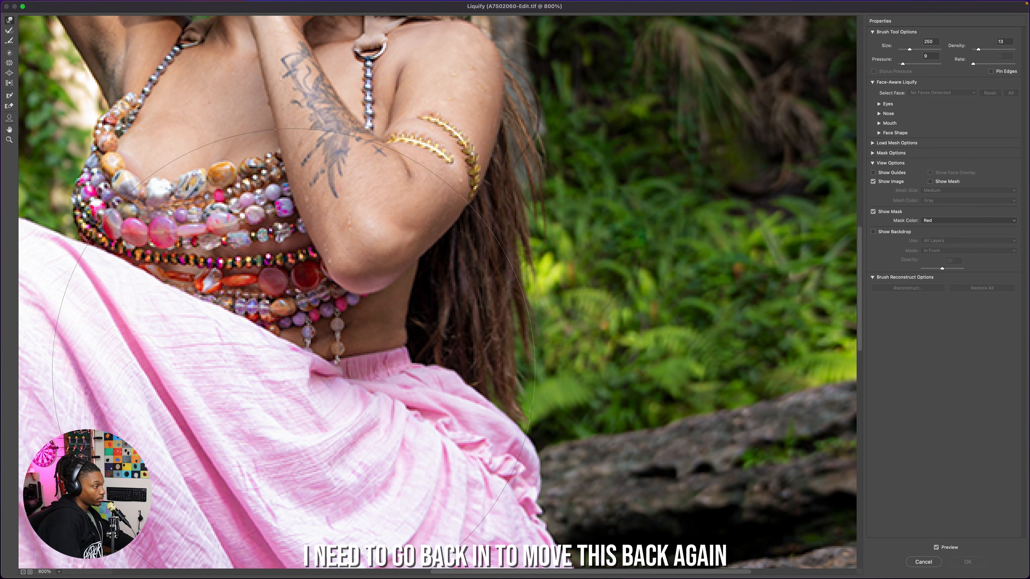
pyautogui.press('[')
pyautogui.press('[')
pyautogui.press('[')
pyautogui.press('[')
pyautogui.press('[')
pyautogui.press('[')
pyautogui.press('[')
pyautogui.press('[')
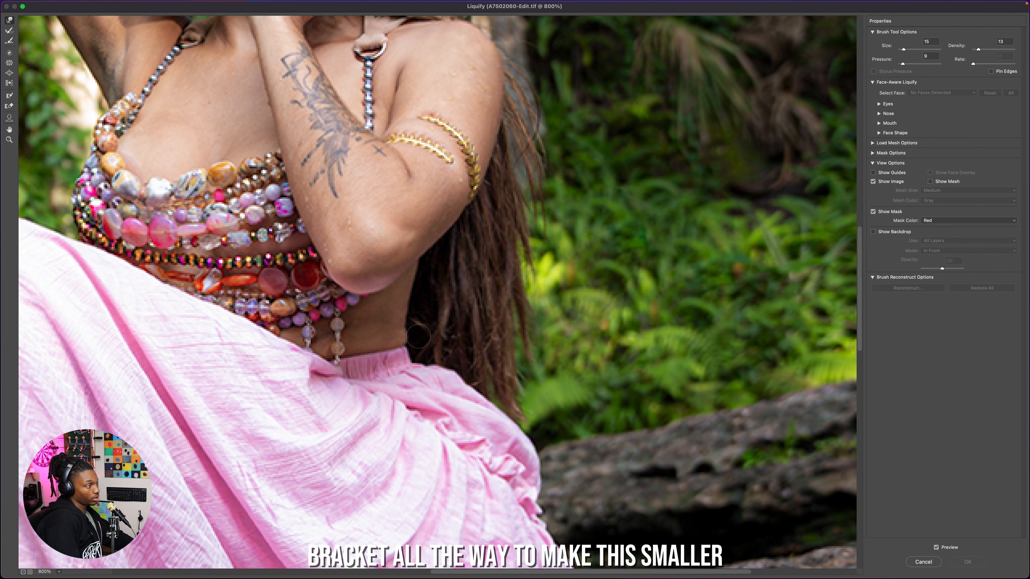
pyautogui.press(']')
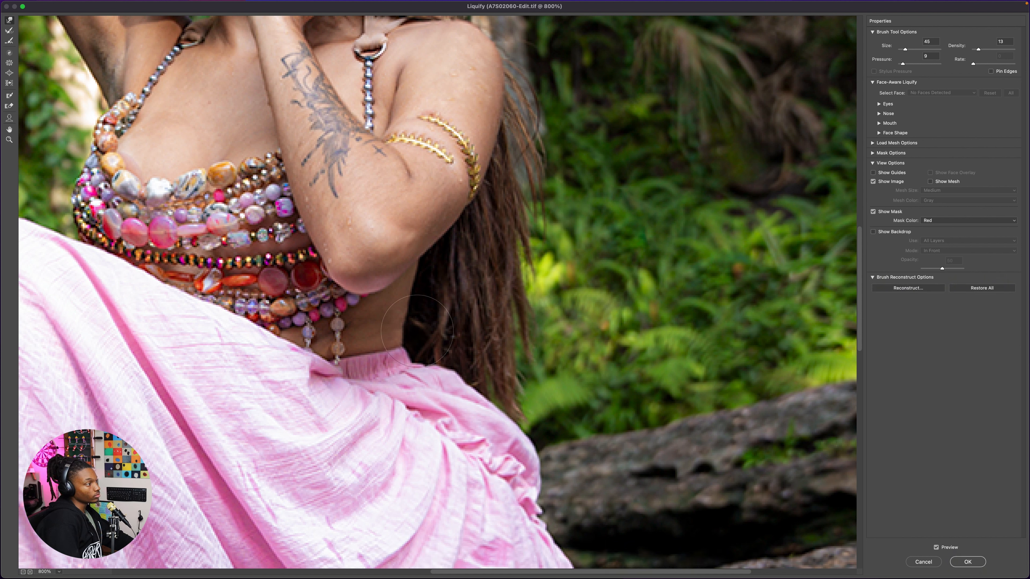
pyautogui.press(']')
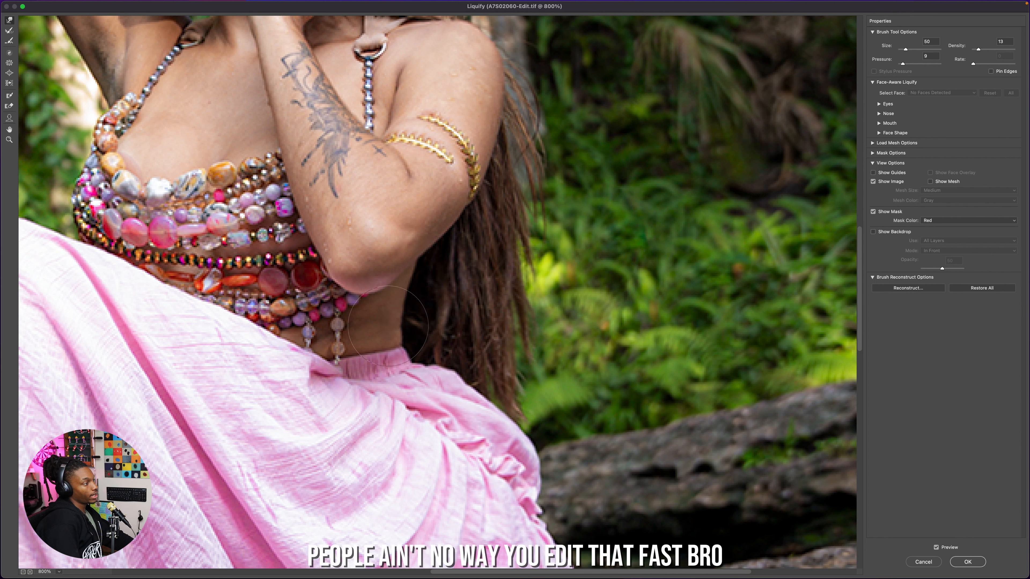
pyautogui.press(']')
pyautogui.press(']')
pyautogui.press(']')
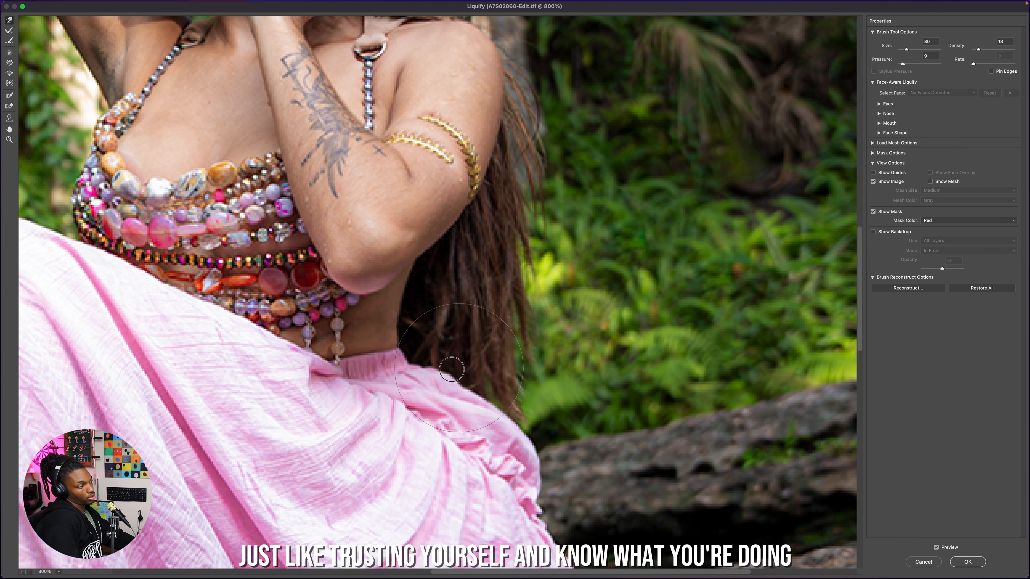
# - Push the back contour of the pink skirt outward with a size 100 Liquify brush and apply the warp
pyautogui.press(']')
pyautogui.scroll(-1, 452, 356)
pyautogui.scroll(-8, 453, 356)
pyautogui.press(']')
pyautogui.press(']')
pyautogui.moveTo(463, 341)
pyautogui.mouseDown()
pyautogui.moveTo(517, 333)
pyautogui.moveTo(521, 343)
pyautogui.mouseUp()
pyautogui.moveTo(483, 414); pyautogui.dragTo(523, 396)
pyautogui.moveTo(485, 337); pyautogui.dragTo(542, 322)
pyautogui.moveTo(486, 361)
pyautogui.mouseDown()
pyautogui.moveTo(510, 378)
pyautogui.moveTo(546, 375)
pyautogui.mouseUp()
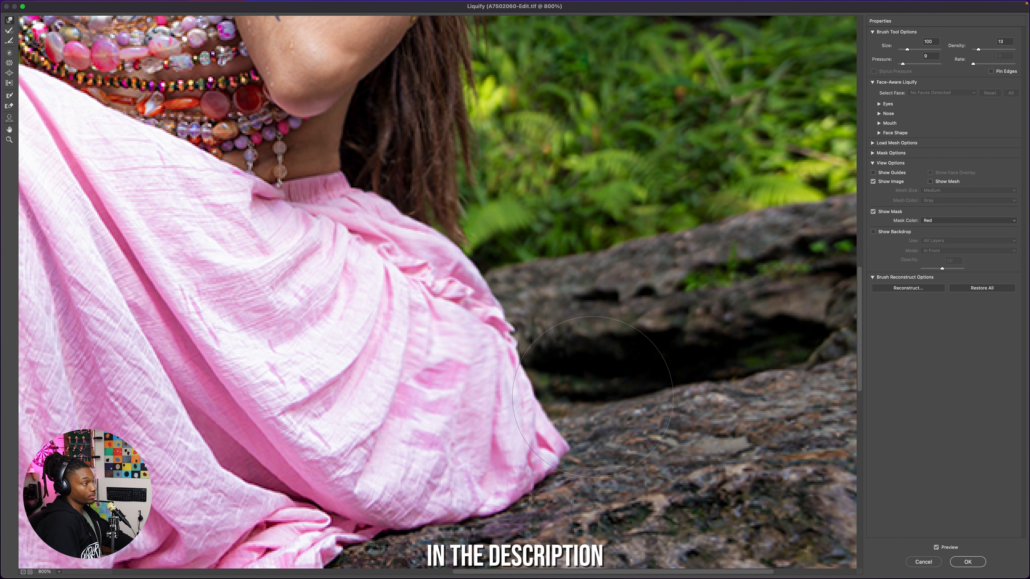
pyautogui.scroll(-6, 591, 330)
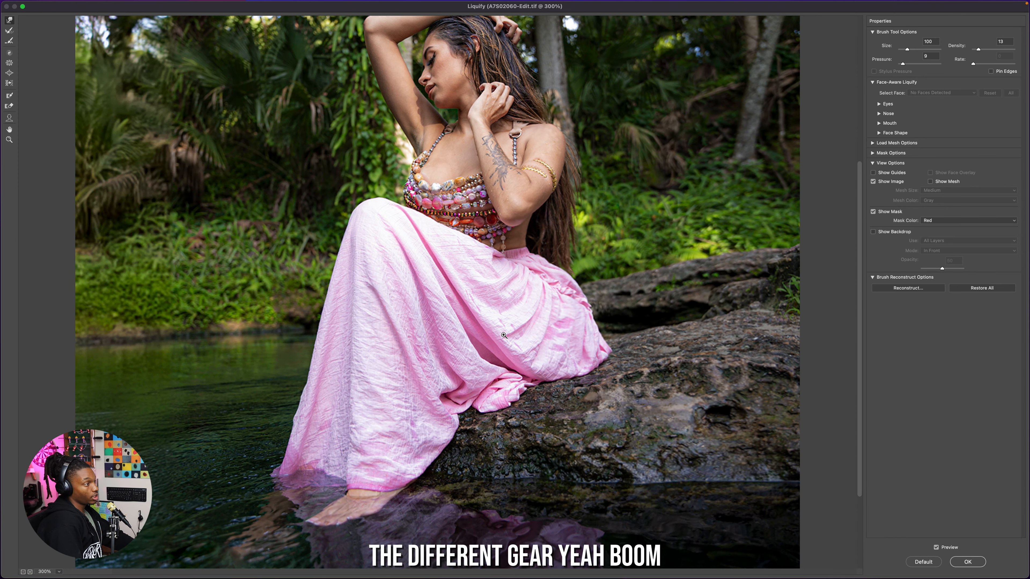
pyautogui.scroll(3, 525, 403)
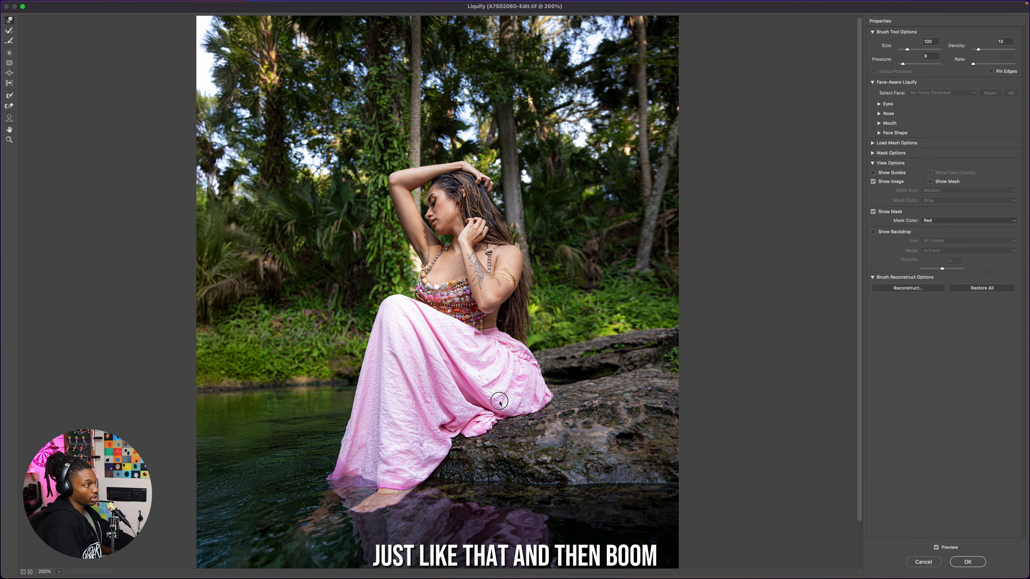
pyautogui.click(967, 562)
# - Outline the dark armpit area of the raised arm with a freehand Lasso selection
pyautogui.moveTo(203, 160); pyautogui.dragTo(551, 331)
pyautogui.press('super+plus')
pyautogui.press('super+plus')
pyautogui.press('super+plus')
pyautogui.press('super+plus')
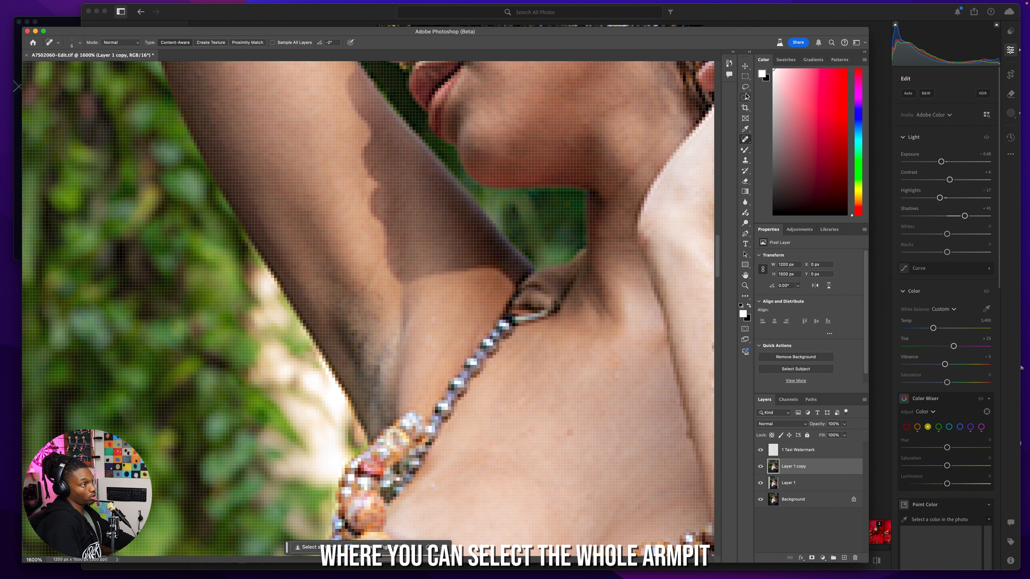
pyautogui.click(745, 77)
pyautogui.click(746, 87)
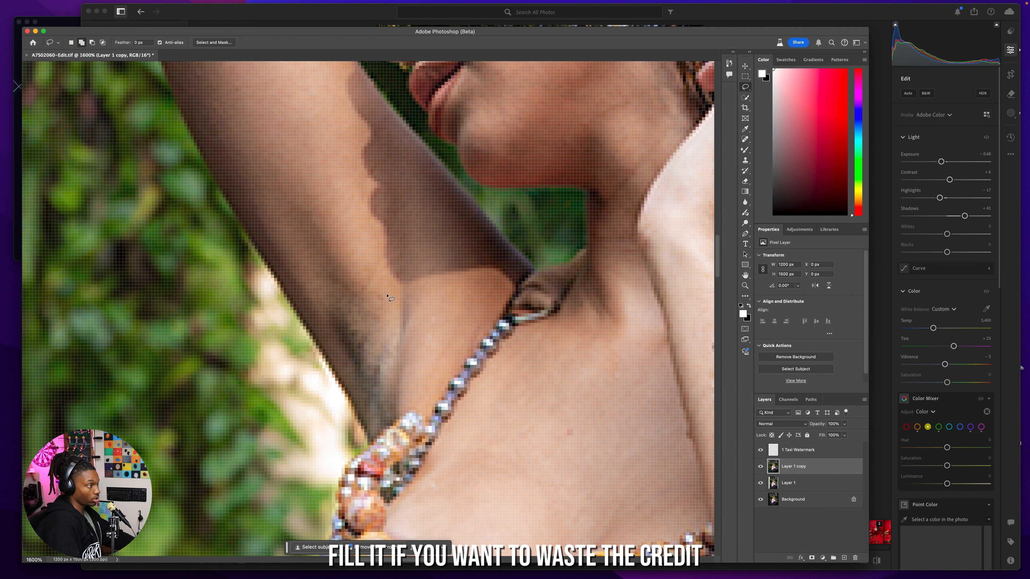
pyautogui.moveTo(386, 304); pyautogui.dragTo(385, 285)
pyautogui.moveTo(329, 248)
pyautogui.mouseDown()
pyautogui.moveTo(306, 276)
pyautogui.moveTo(316, 317)
pyautogui.mouseUp()
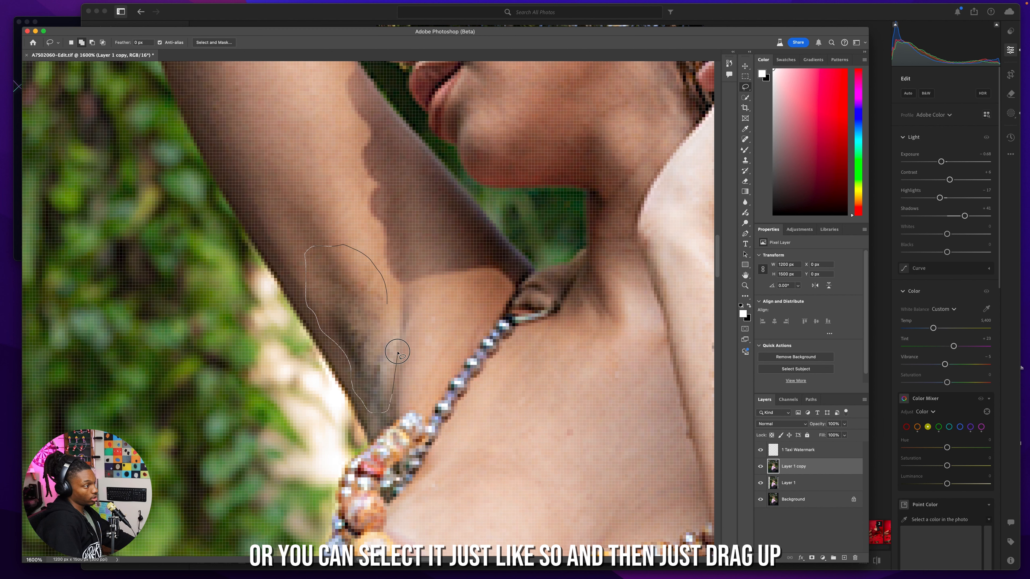
pyautogui.moveTo(397, 353)
pyautogui.mouseDown()
pyautogui.moveTo(392, 321)
pyautogui.moveTo(342, 244)
pyautogui.mouseUp()
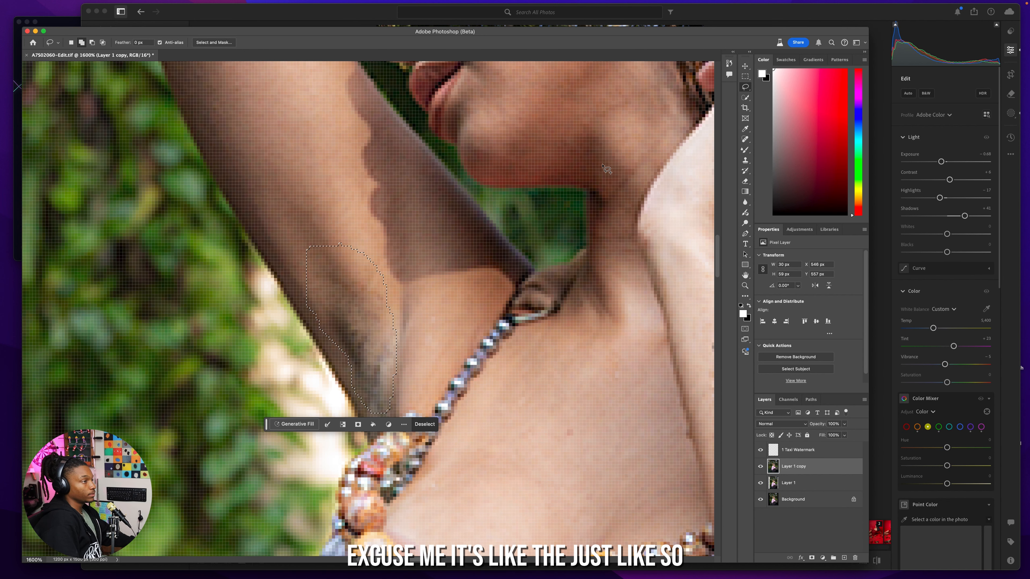
# - Patch the selected armpit with smooth skin from the upper arm using the Patch tool and clear the selection
pyautogui.click(747, 141)
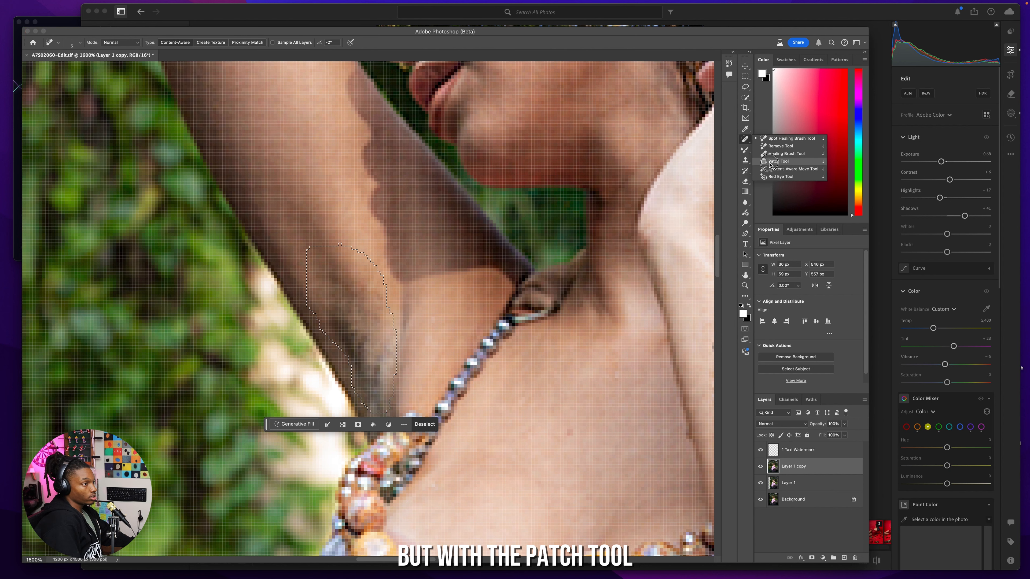
pyautogui.click(771, 162)
pyautogui.moveTo(355, 324); pyautogui.dragTo(349, 205)
pyautogui.hotkey('ctrl', 'd')
pyautogui.press('super+0')
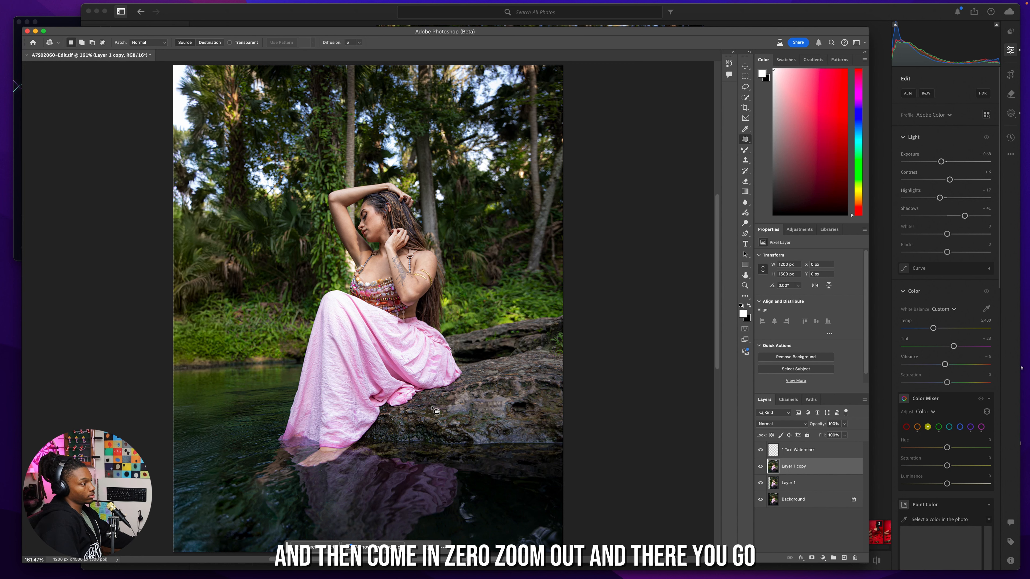
# - Close the retouched document, saving its changes as a TIFF with ZIP image compression, and return to Lightroom
pyautogui.click(27, 56)
pyautogui.click(475, 195)
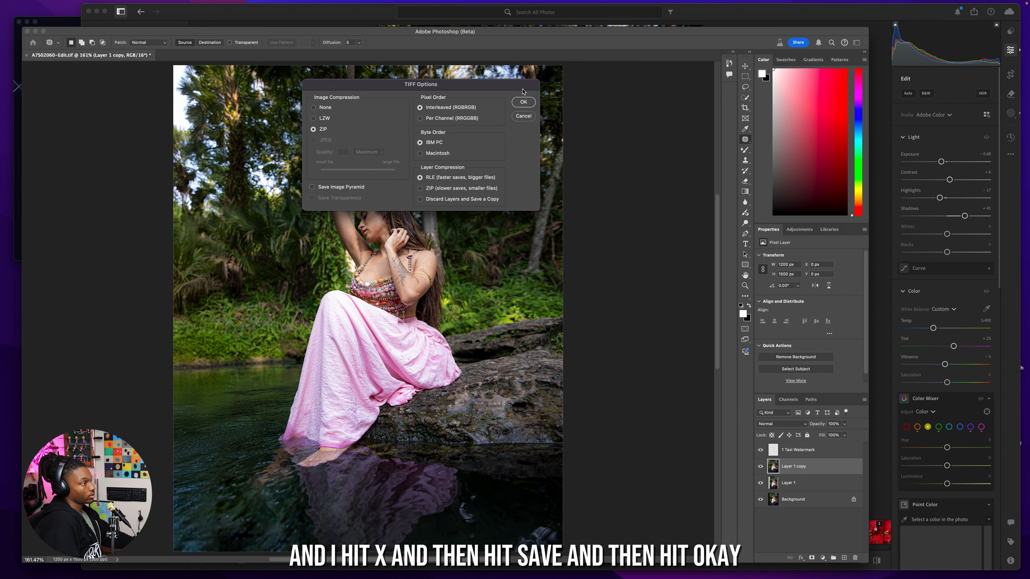
pyautogui.click(523, 102)
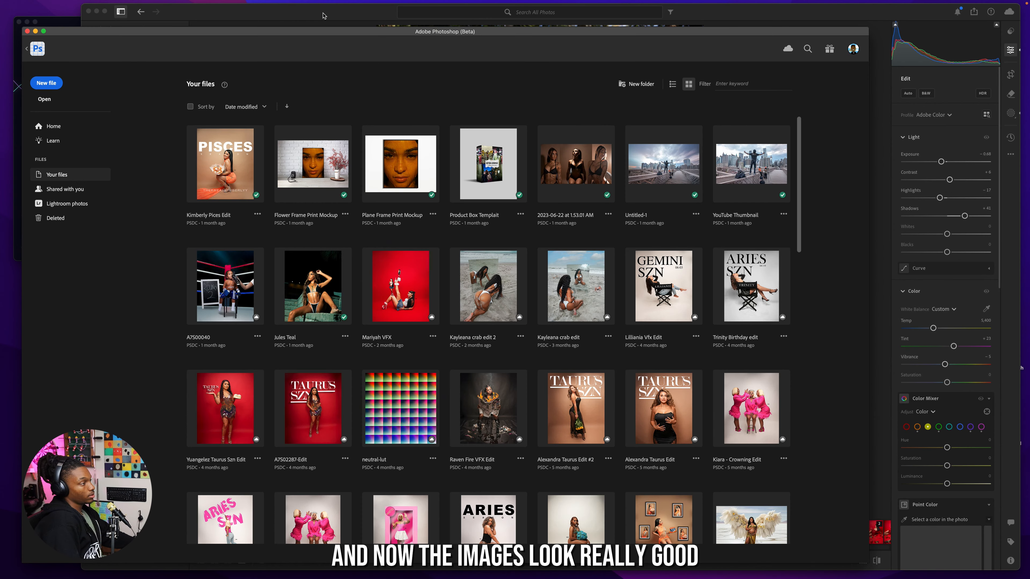
pyautogui.click(322, 16)
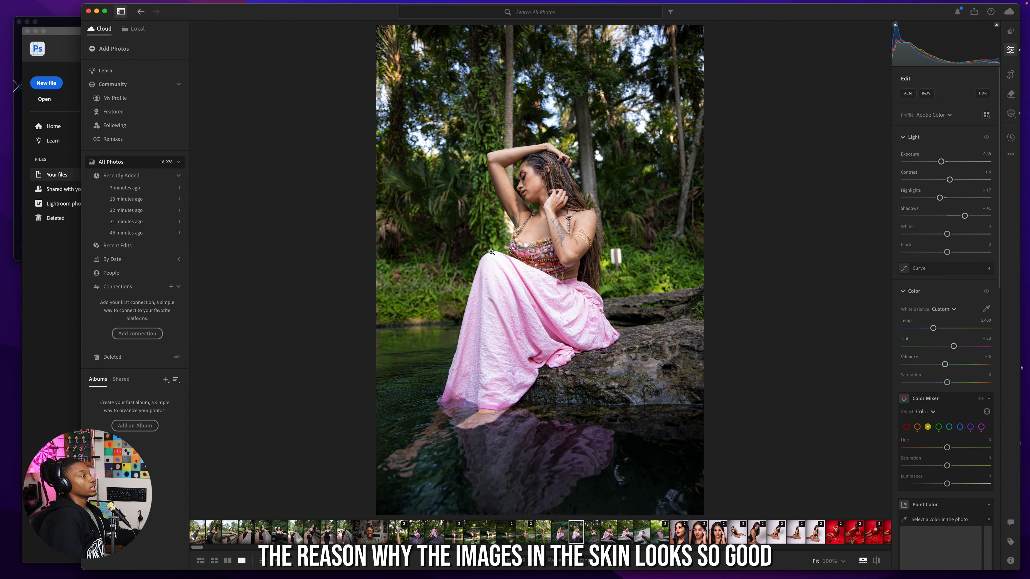